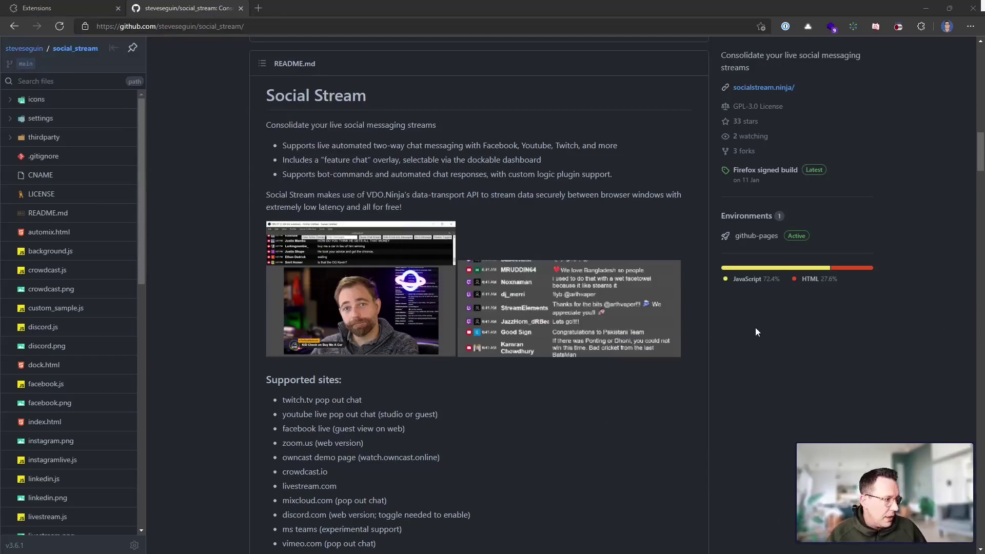
- Scroll back up from the README to the social_stream repository header and file list
scroll(583, 226, "up", 8)
scroll(577, 232, "up", 15)
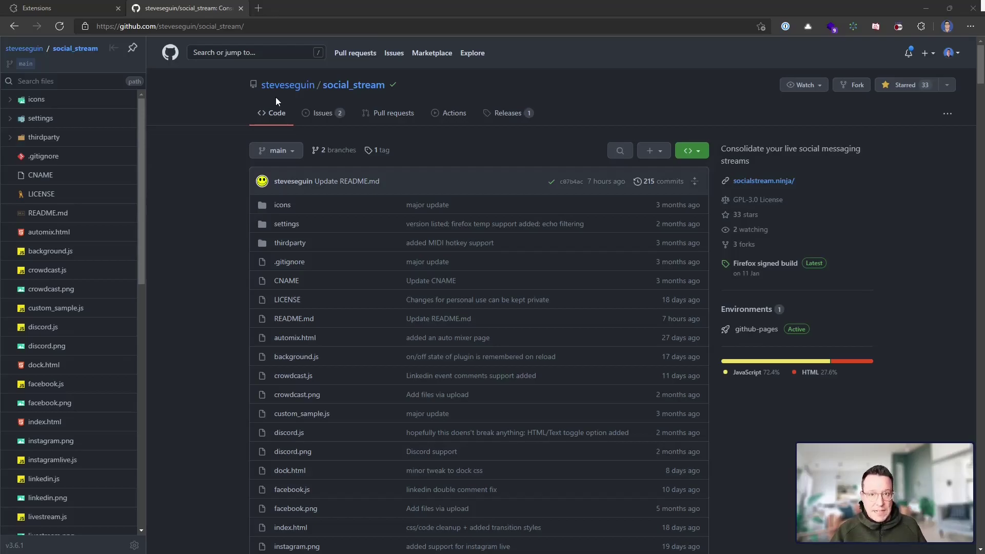
- Scroll down to the README's 'To install' section, then open a new InPrivate window
scroll(268, 62, "down", 12)
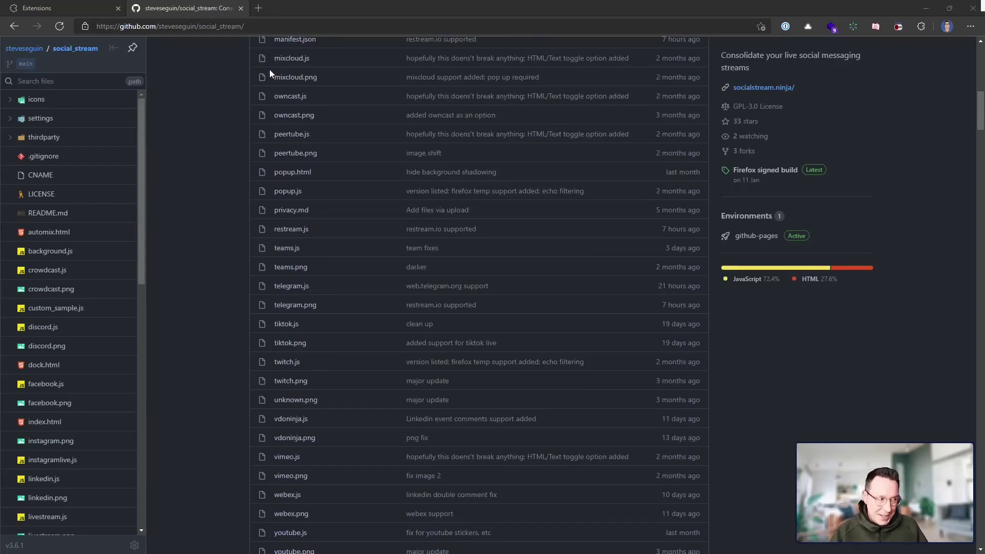
scroll(269, 69, "down", 10)
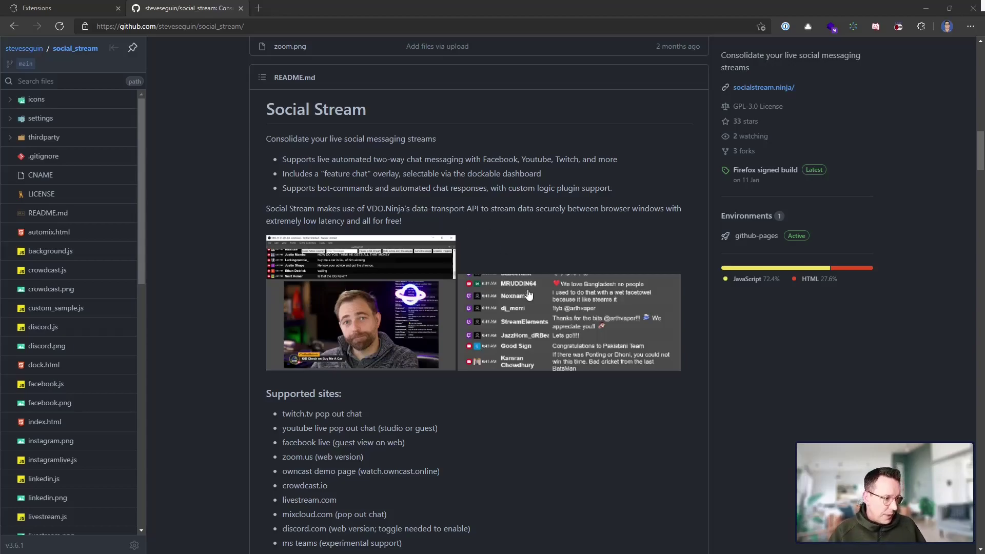
scroll(532, 300, "down", 10)
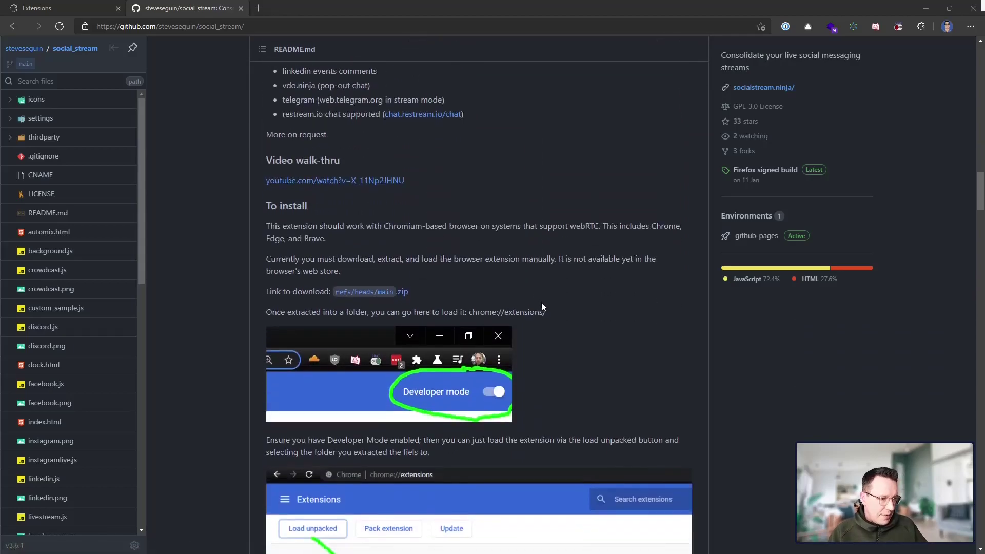
scroll(541, 302, "down", 3)
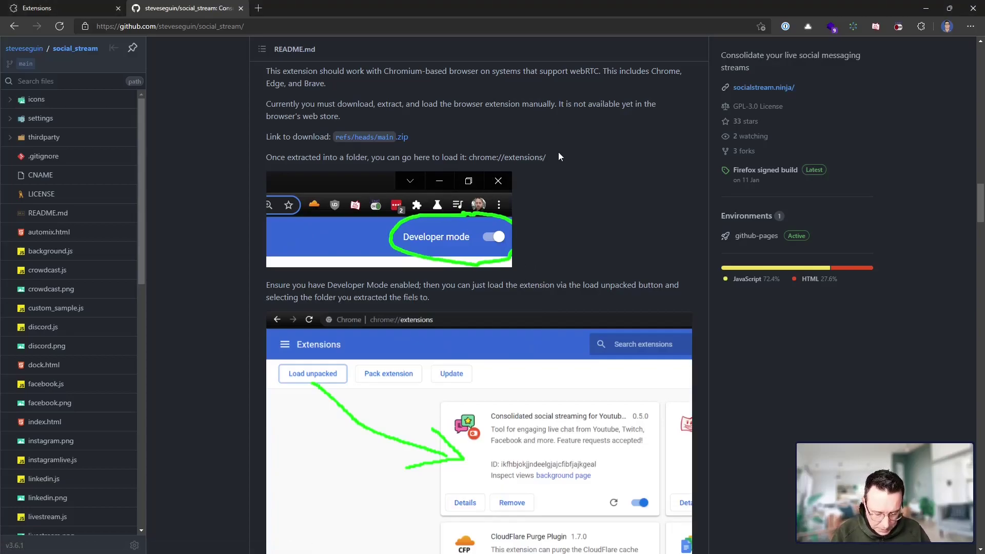
key("ctrl+shift+n")
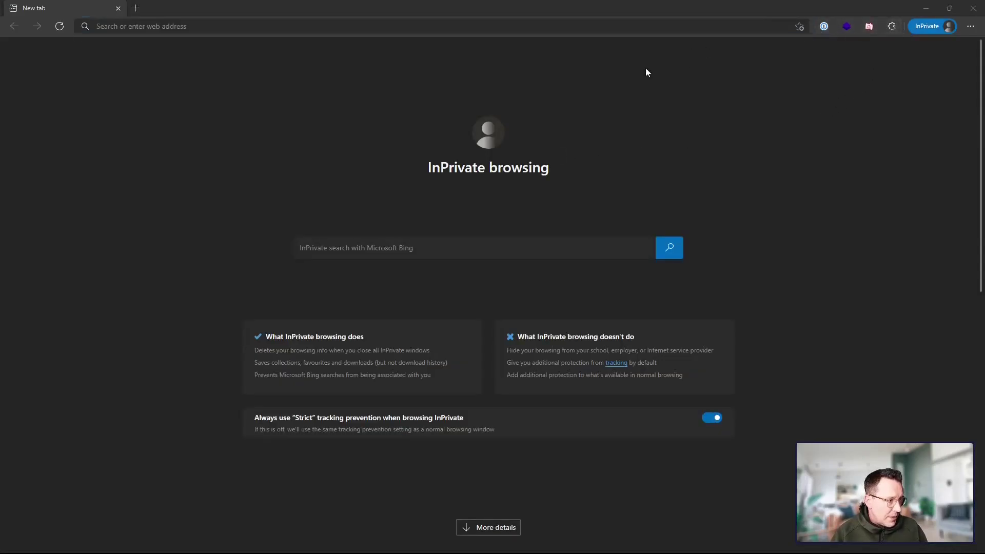
- Return to the main window and go to Edge's Manage extensions page
key("alt+Tab")
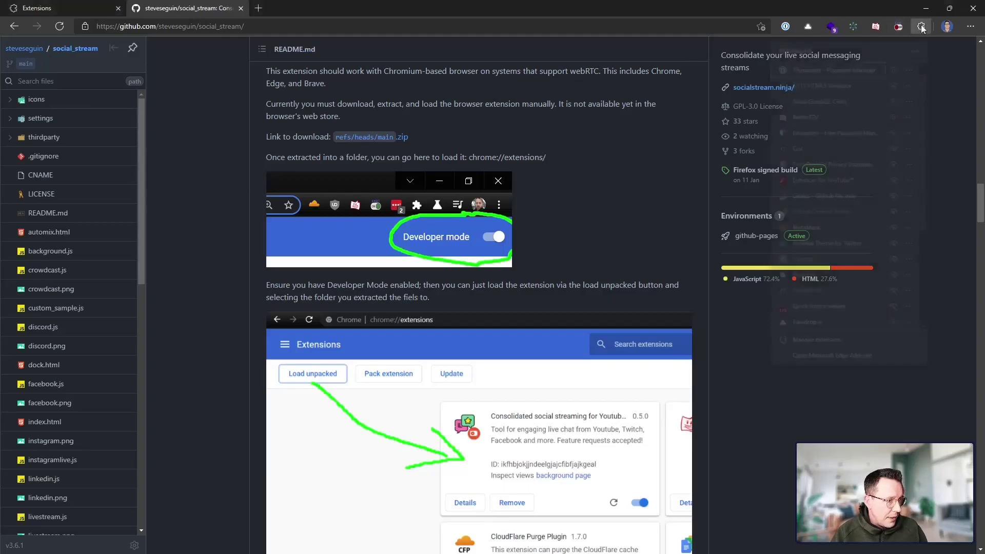
left_click(921, 26)
scroll(866, 293, "down", 1)
scroll(866, 293, "down", 3)
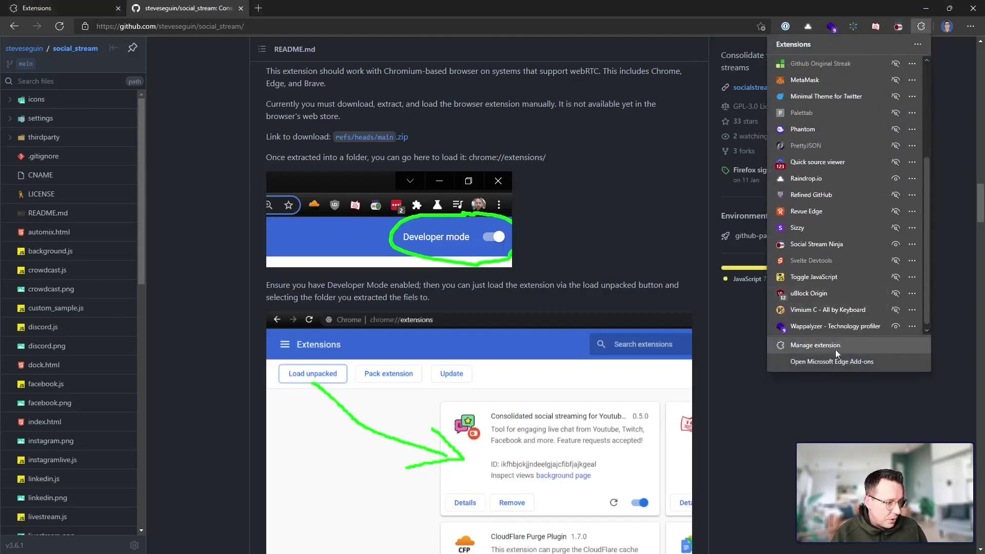
left_click(747, 309)
key("ctrl+shift+Tab")
scroll(470, 340, "down", 10)
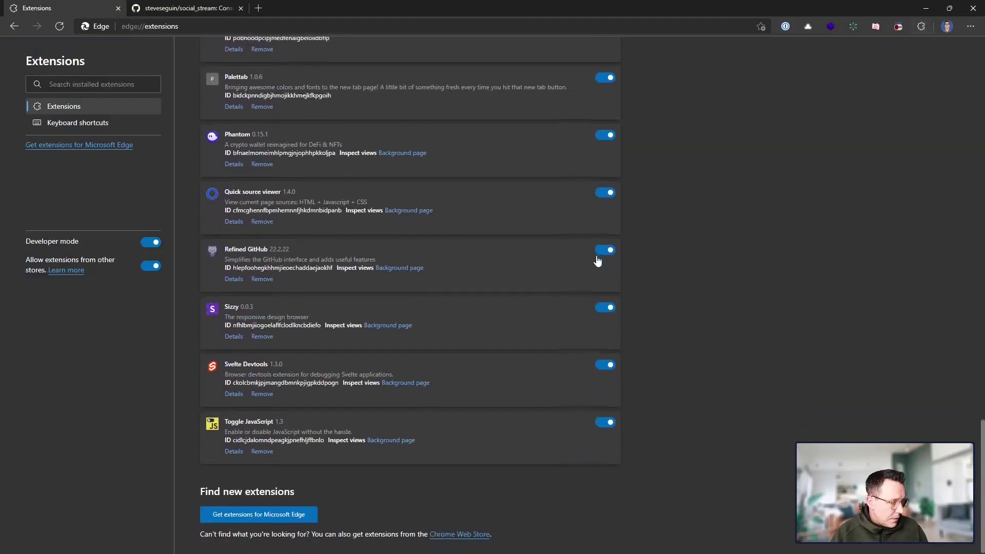
scroll(267, 304, "up", 7)
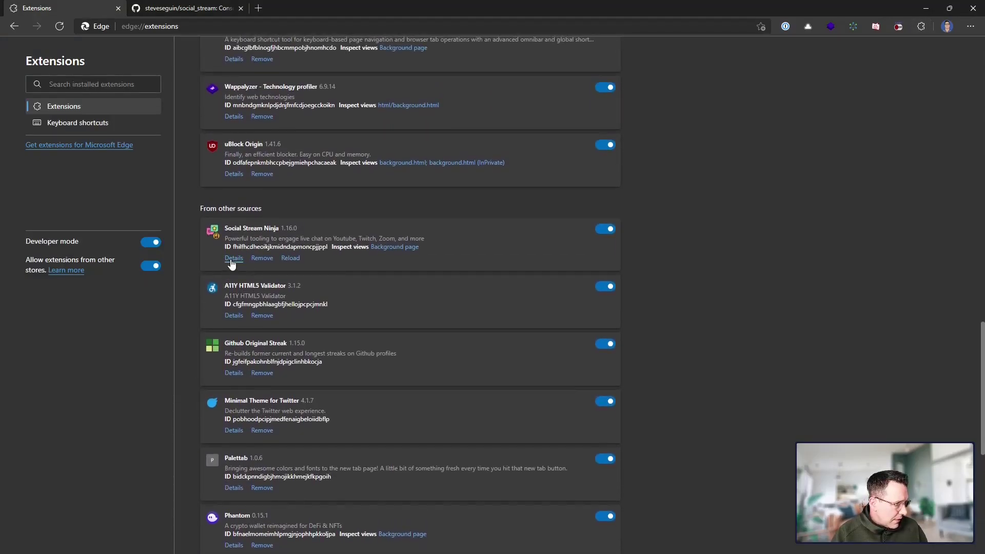
- Allow Social Stream Ninja in InPrivate and test its popup in a private window
left_click(233, 259)
left_click(221, 255)
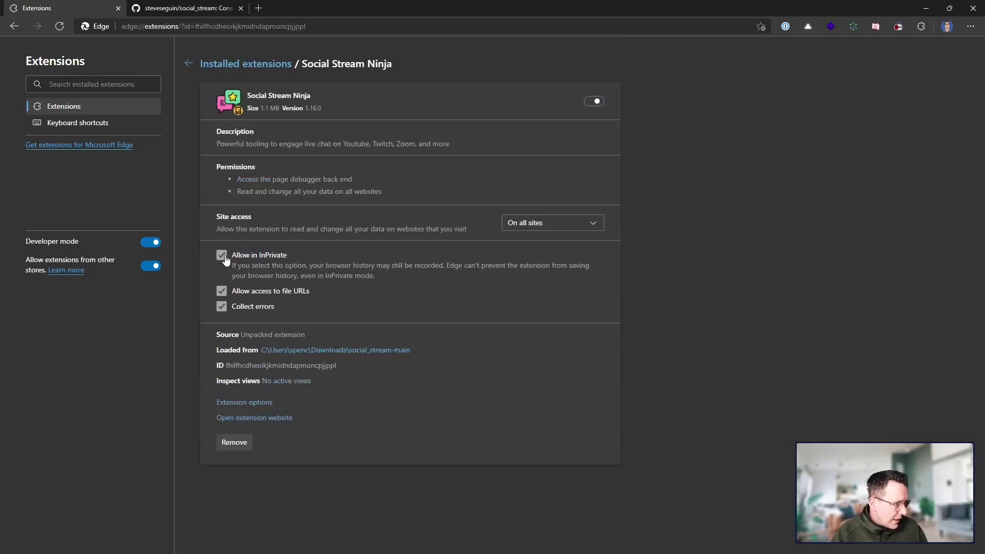
key("ctrl+shift+n")
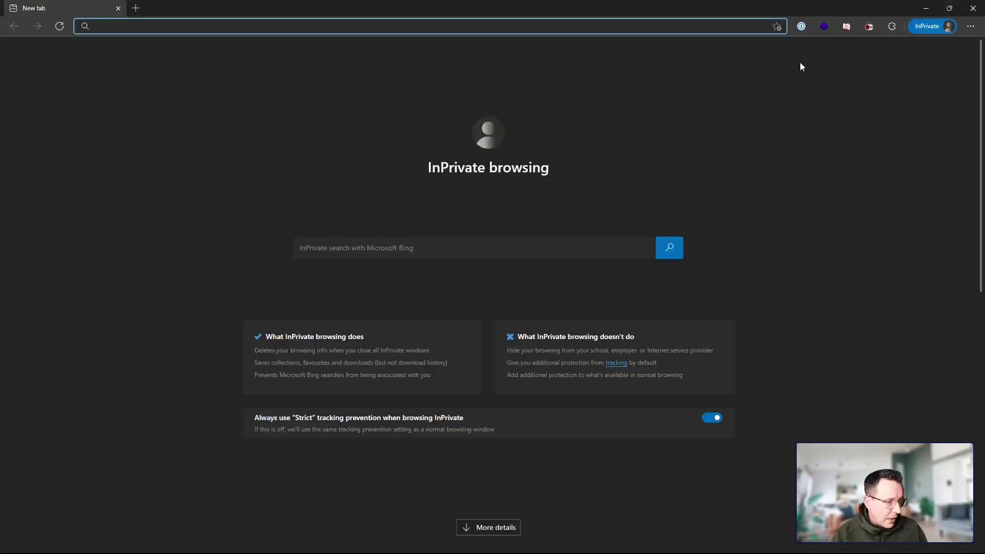
left_click(867, 28)
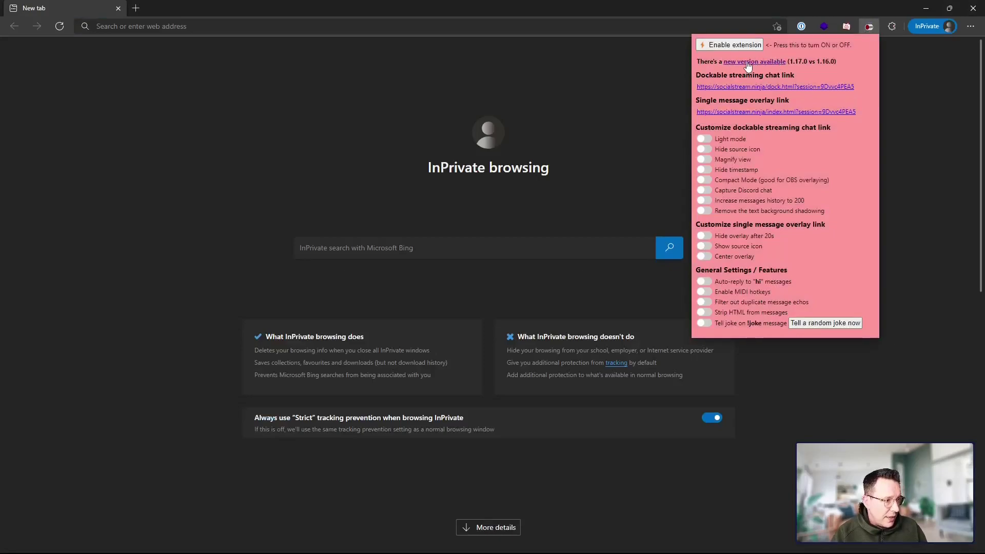
key("alt+Tab")
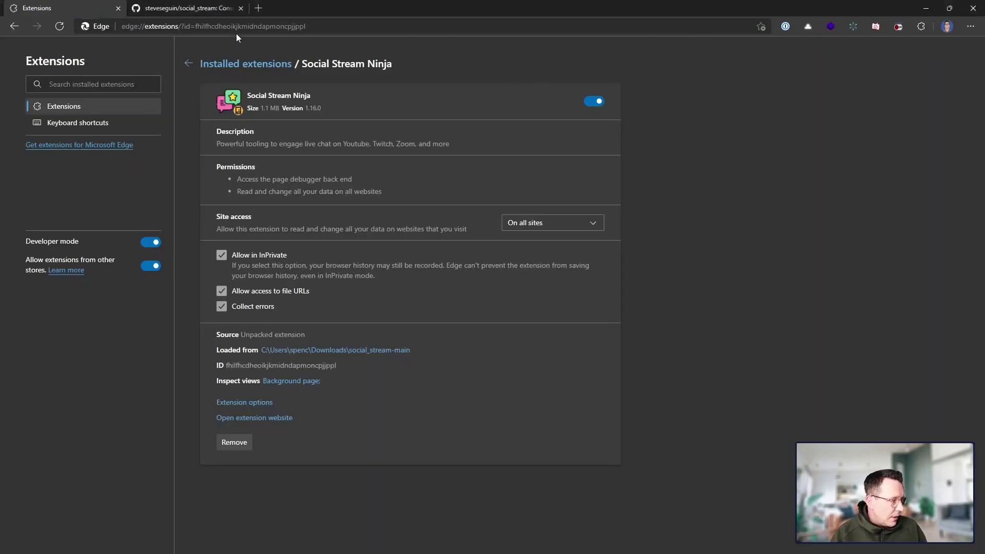
left_click(211, 12)
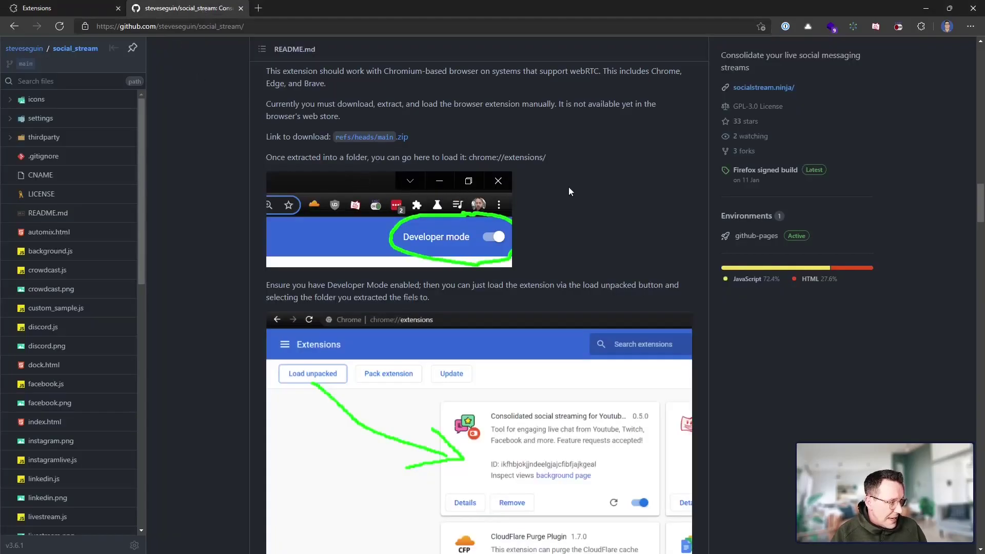
scroll(578, 180, "up", 2)
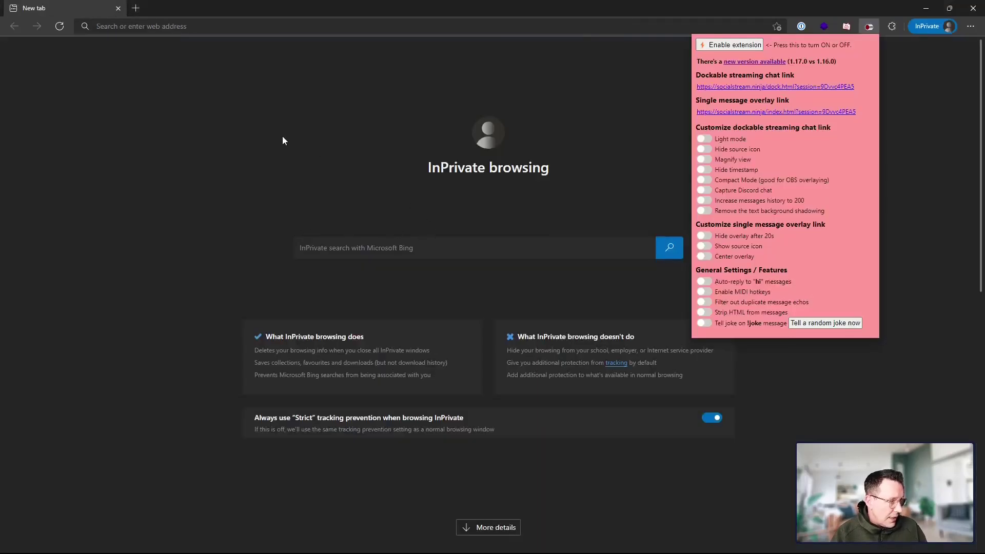
key("ctrl+Tab")
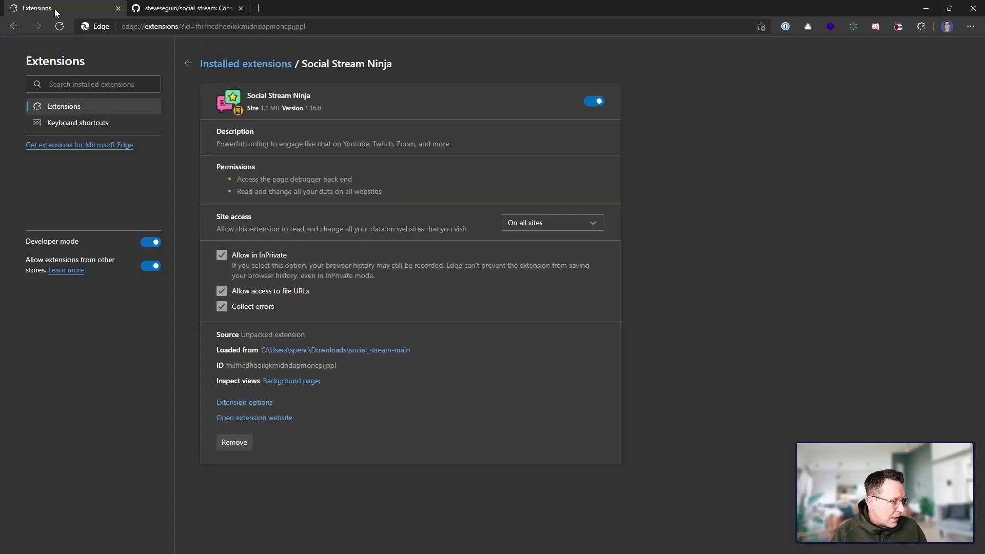
- Remove the Social Stream Ninja extension from Edge and confirm the removal
left_click(240, 445)
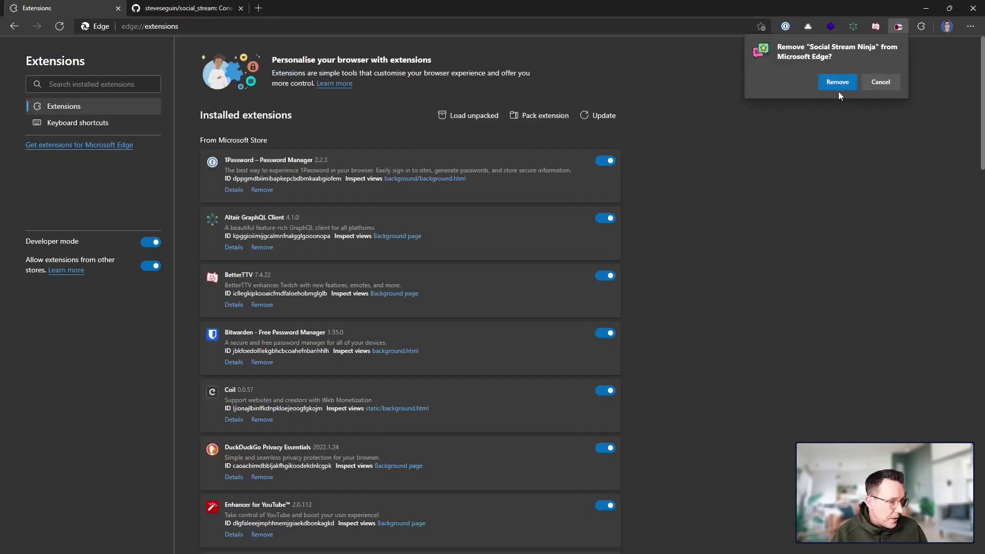
left_click(838, 87)
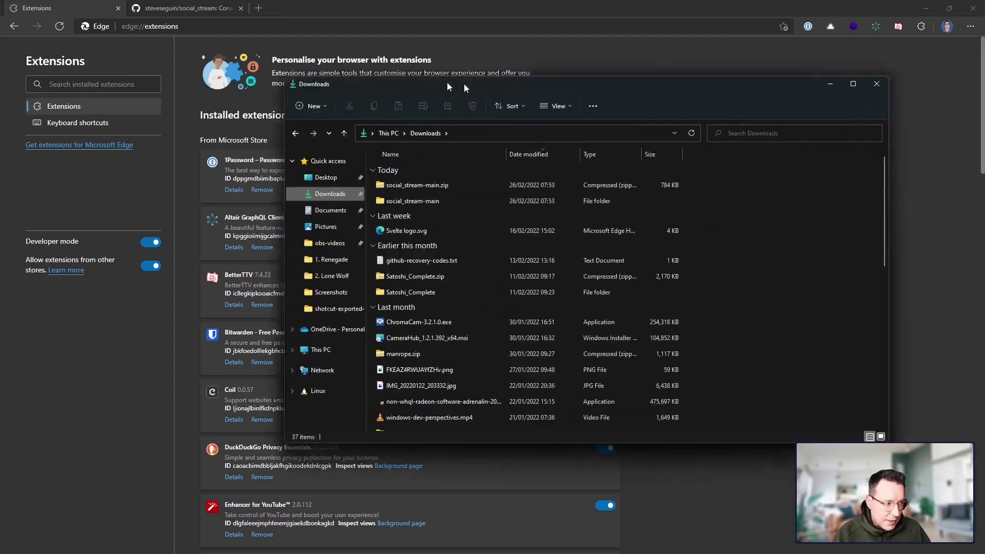
- Delete social_stream-main.zip and the social_stream-main folder from Downloads
left_click(365, 182)
left_click(365, 197, "ctrl")
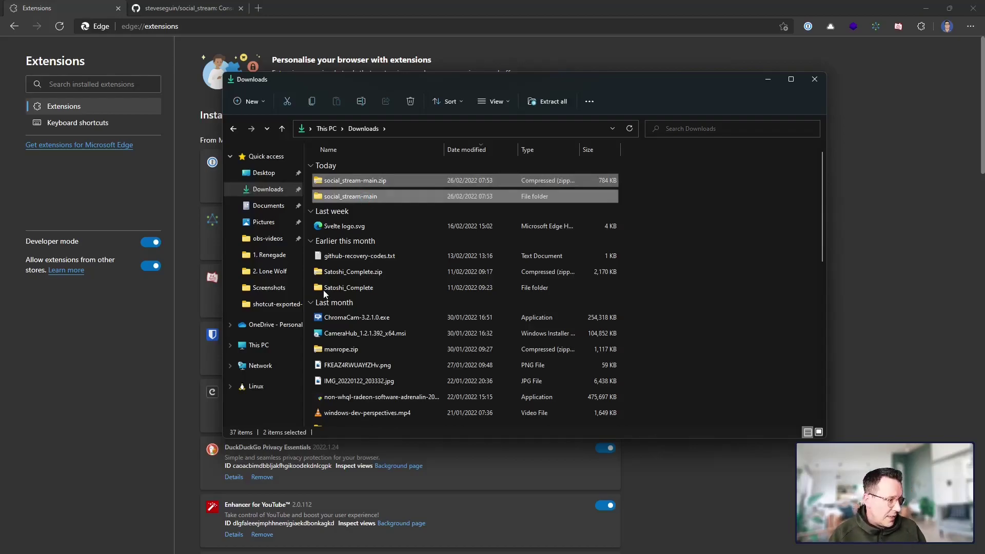
key("Delete")
- Download a fresh social_stream-main.zip through the README's refs/heads/main.zip link
left_click(857, 205)
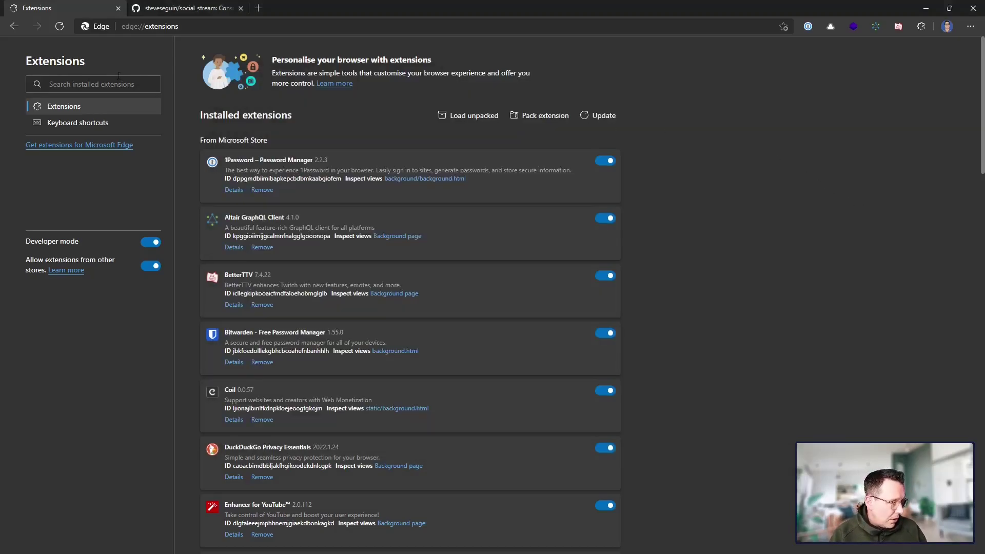
left_click(197, 8)
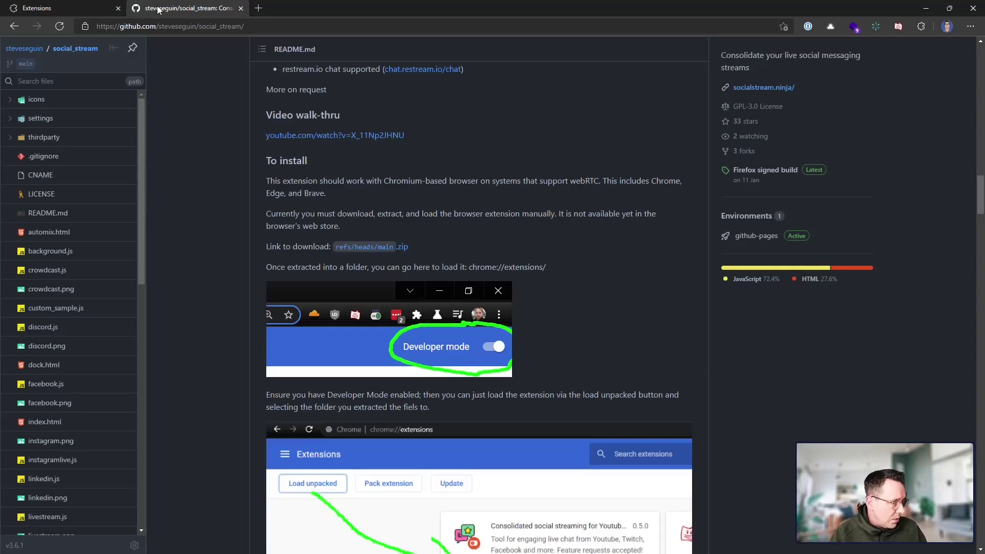
left_click(357, 250)
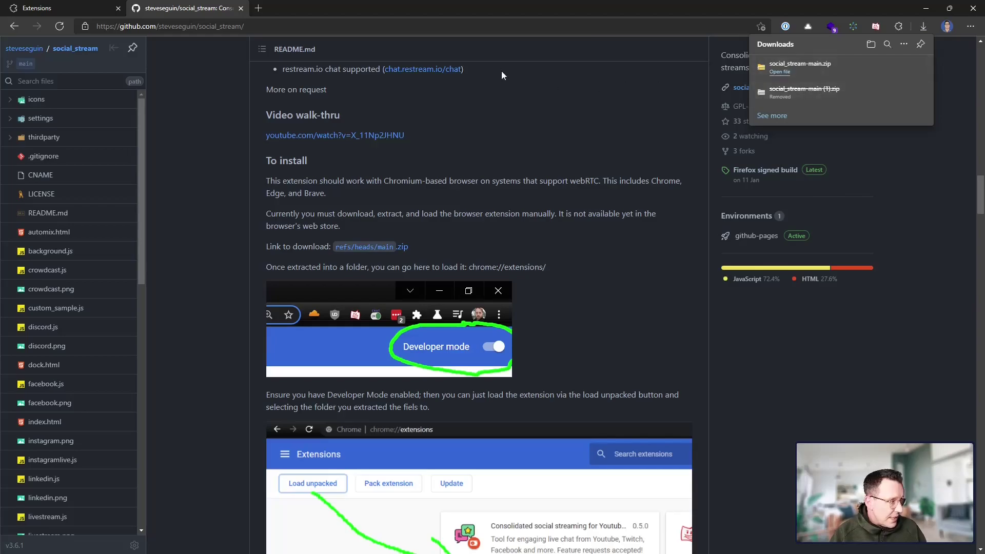
left_click(421, 8)
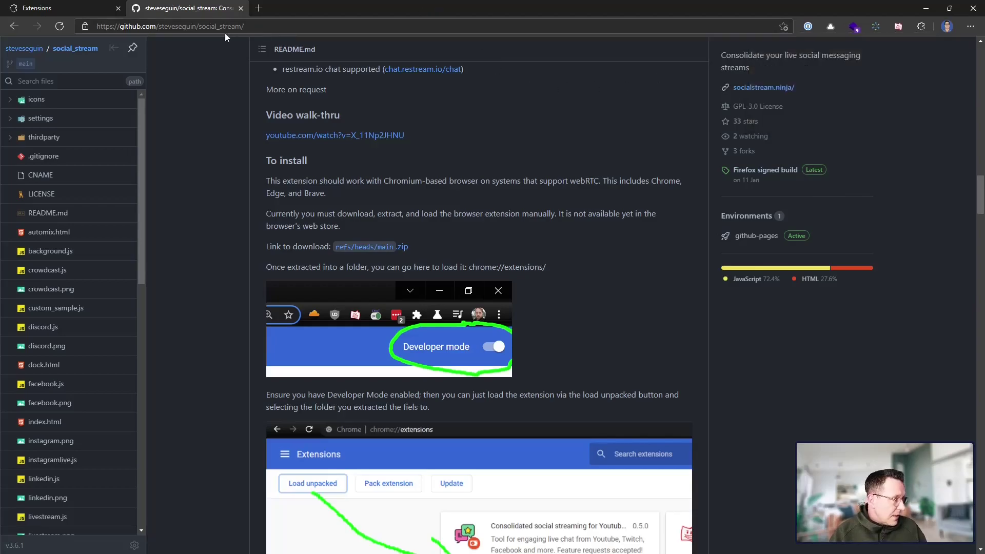
left_click(96, 10)
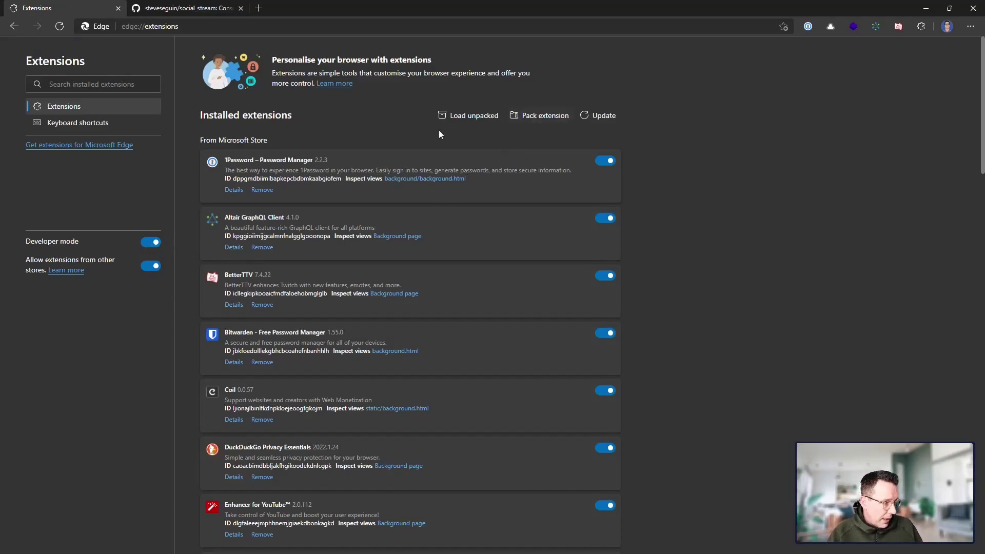
- Re-enable Developer mode and point the Load unpacked folder picker at Downloads
left_click(150, 242)
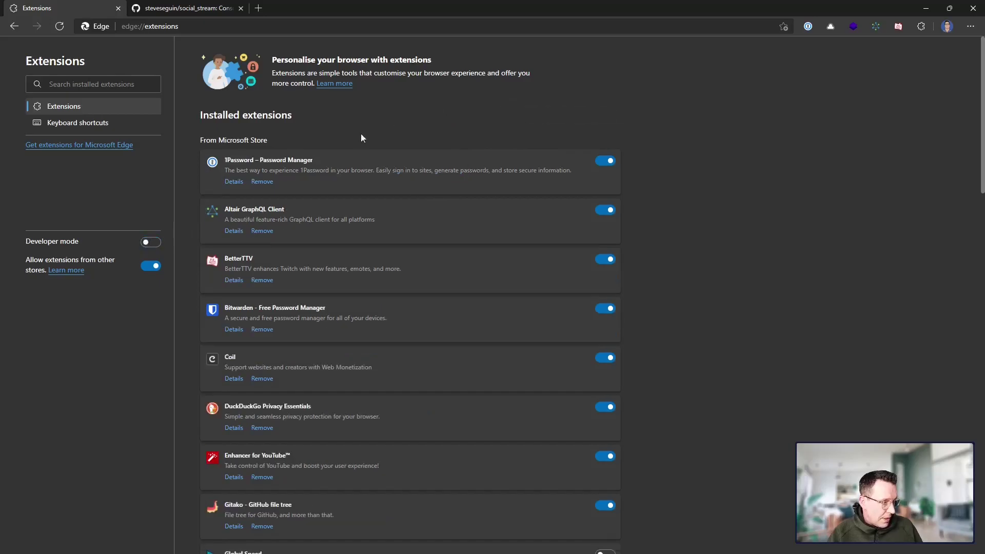
left_click(155, 244)
left_click(464, 116)
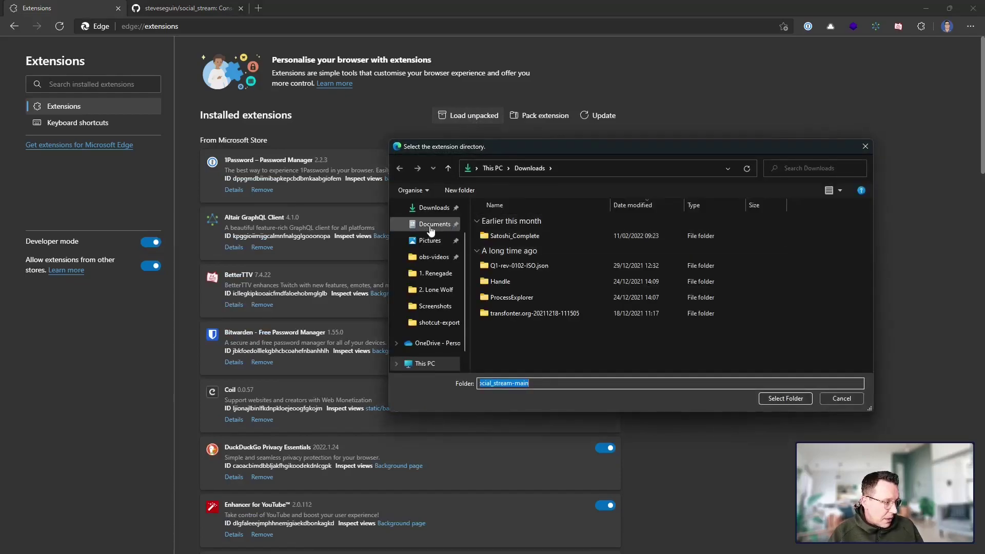
scroll(416, 223, "up", 1)
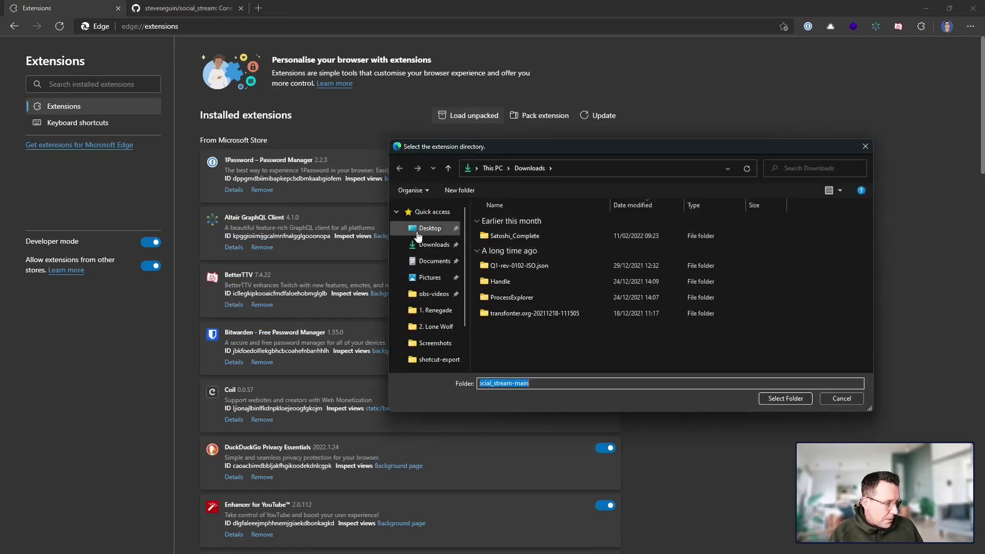
left_click(422, 247)
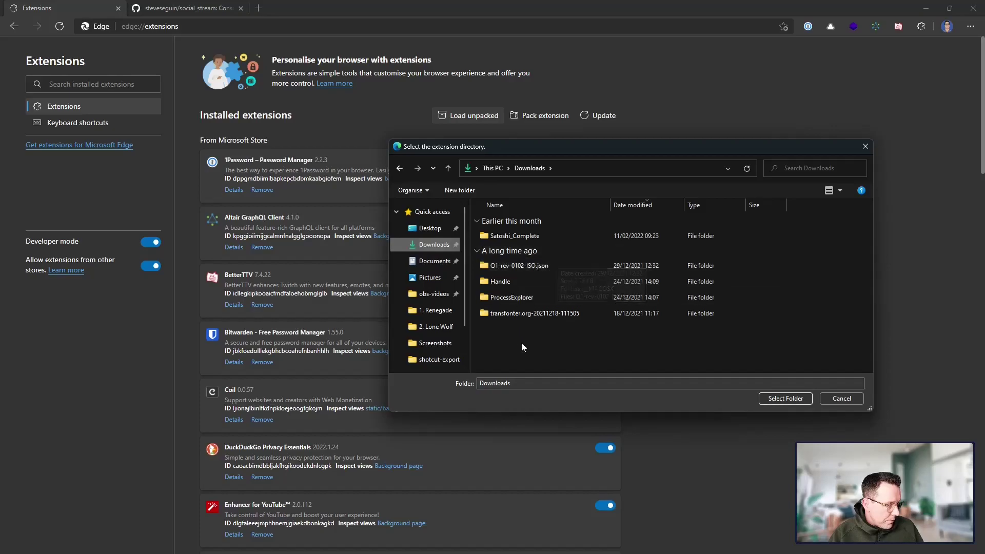
left_click(425, 260)
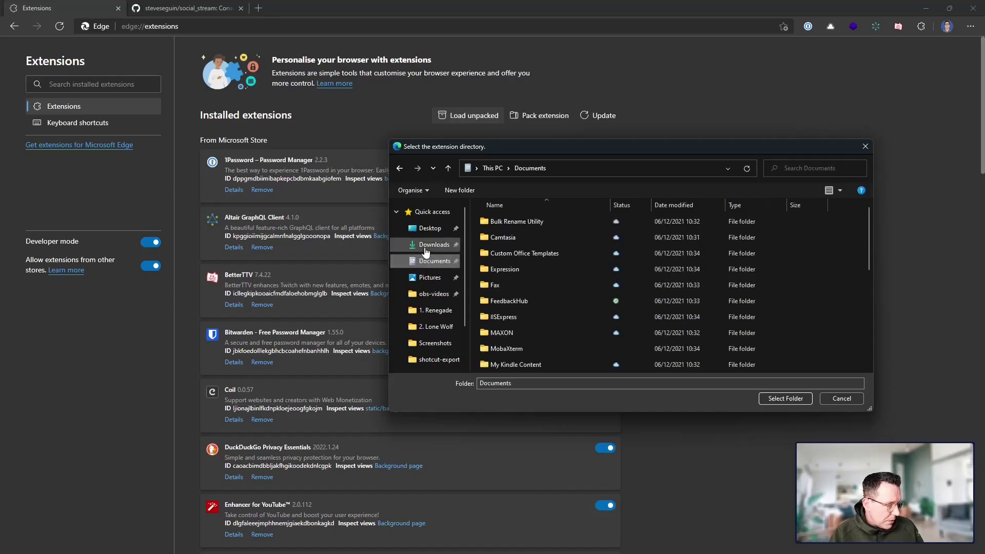
left_click(425, 246)
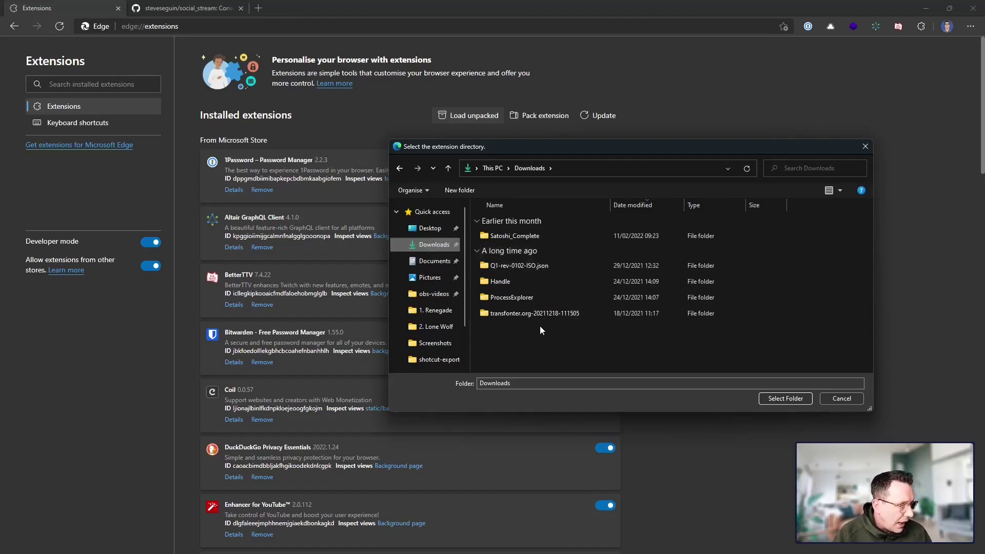
- Show the downloaded social_stream-main.zip in its folder from Edge's downloads list
left_click(865, 148)
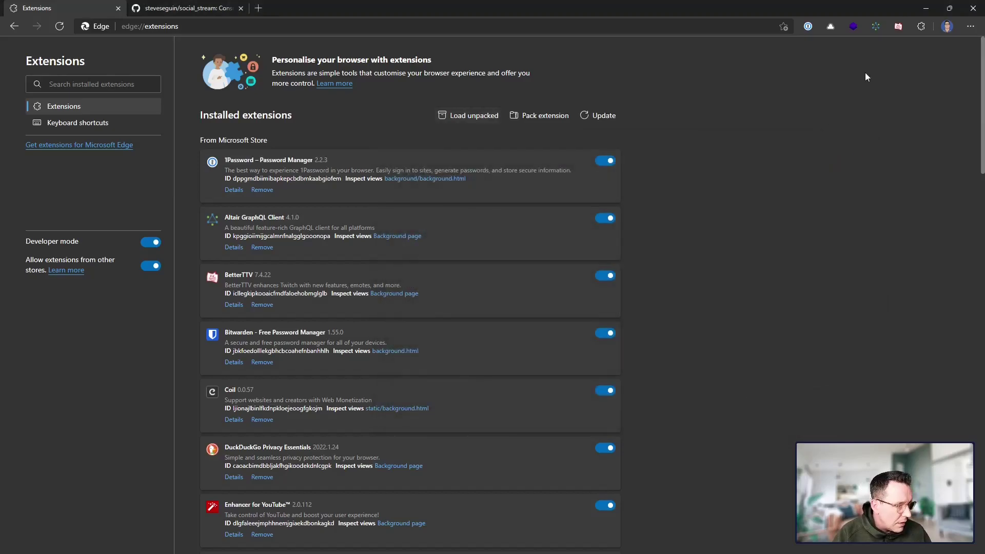
left_click(969, 29)
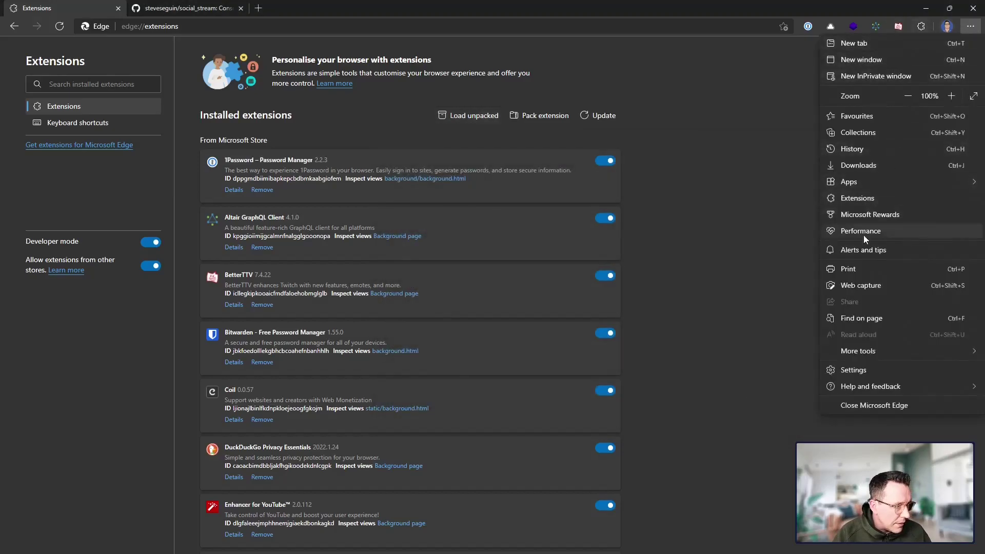
key("Escape")
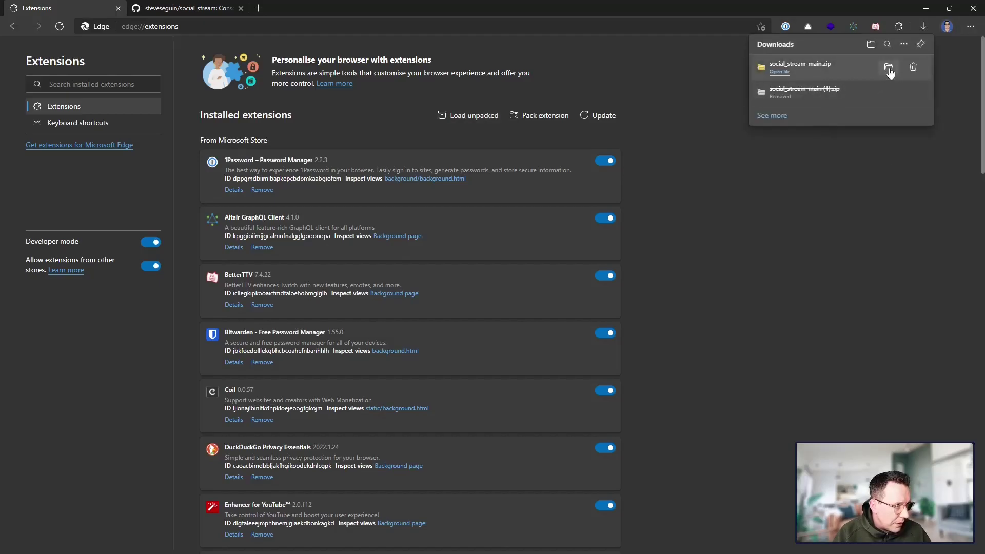
left_click(889, 68)
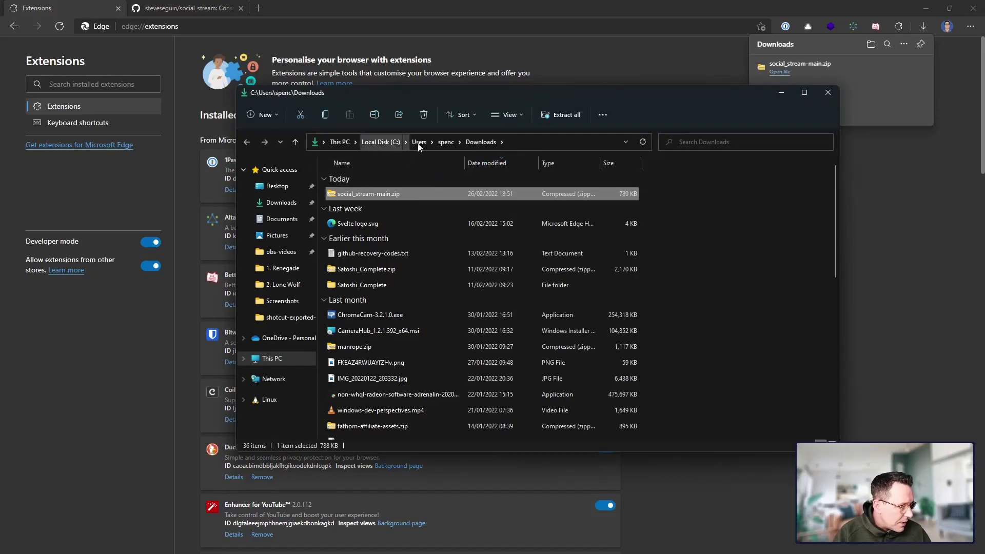
- Extract social_stream-main.zip with 7-Zip into a social_stream-main folder
right_click(402, 196)
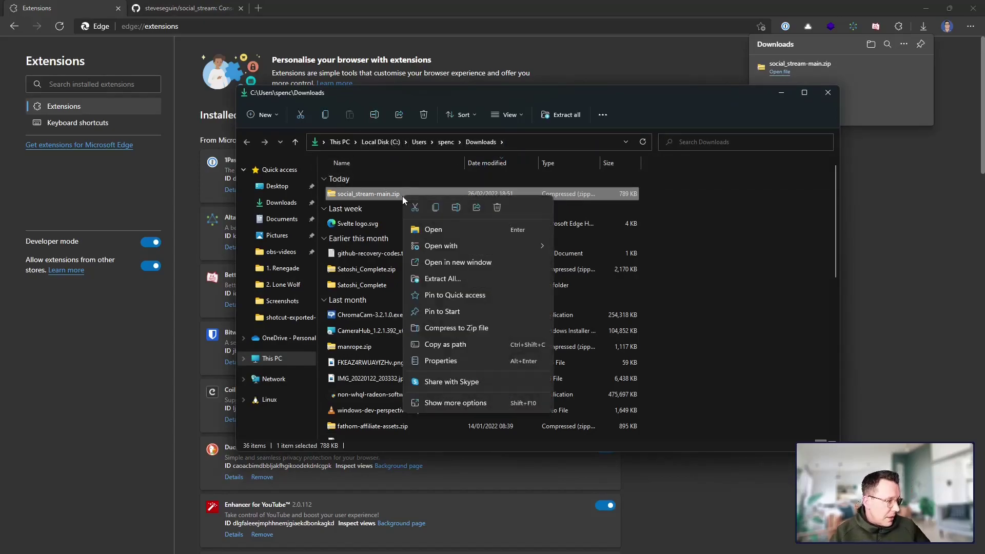
left_click(462, 403)
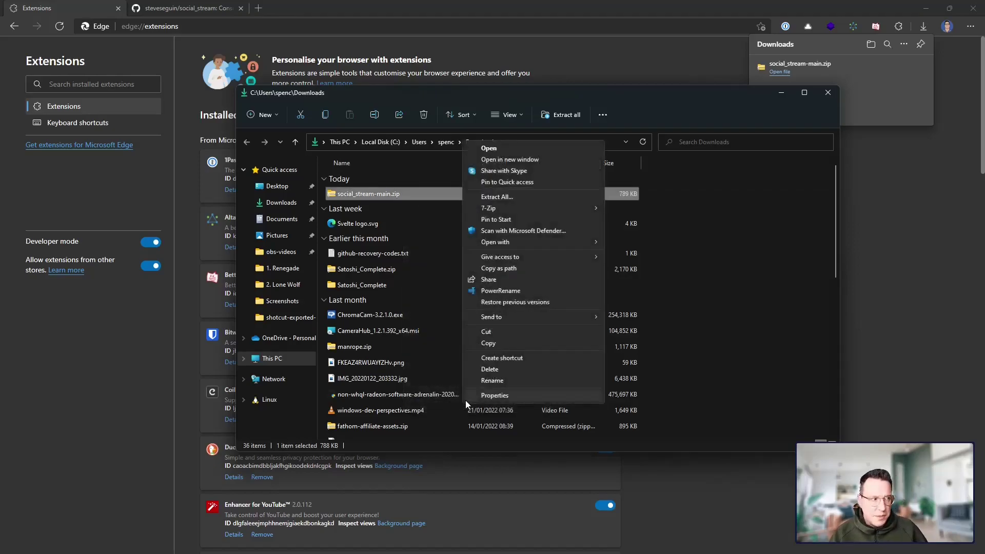
mouse_move(546, 211)
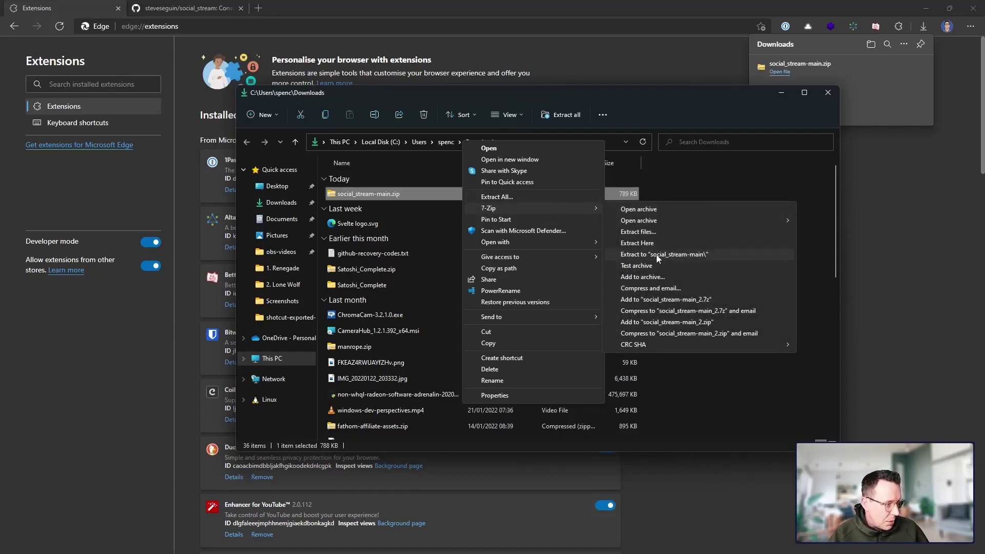
left_click(658, 254)
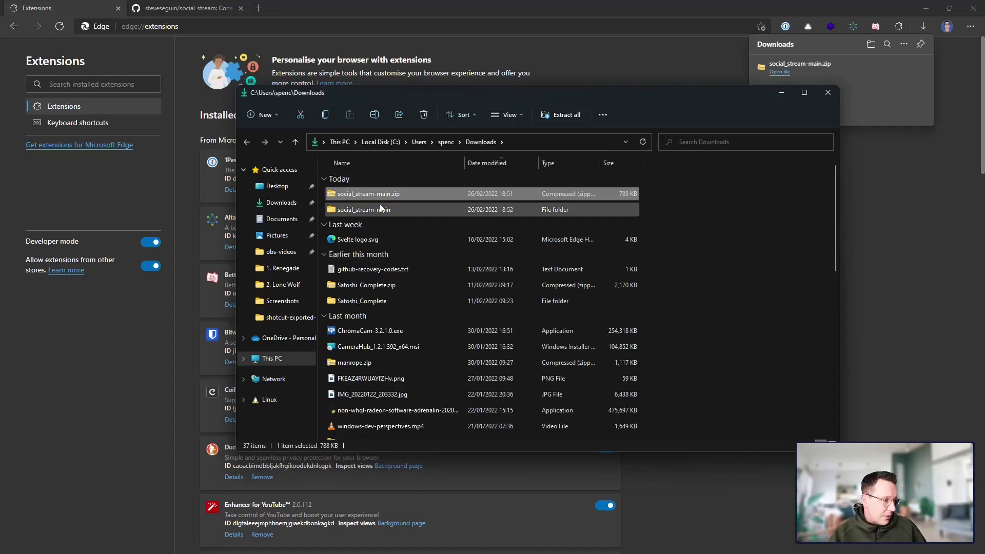
- Load the extracted Downloads\social_stream-main folder as an unpacked extension
left_click(381, 209)
left_click(889, 205)
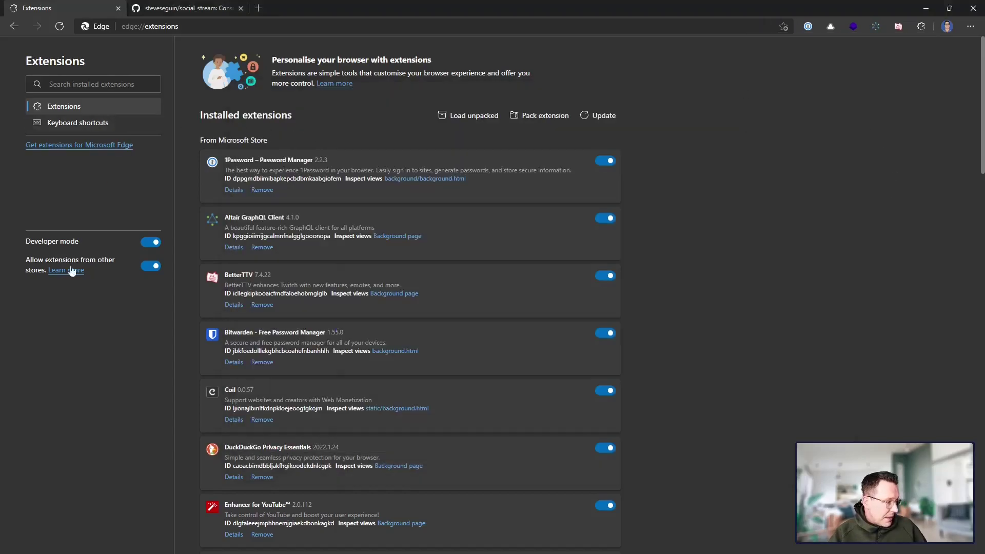
scroll(468, 303, "down", 15)
scroll(467, 303, "up", 15)
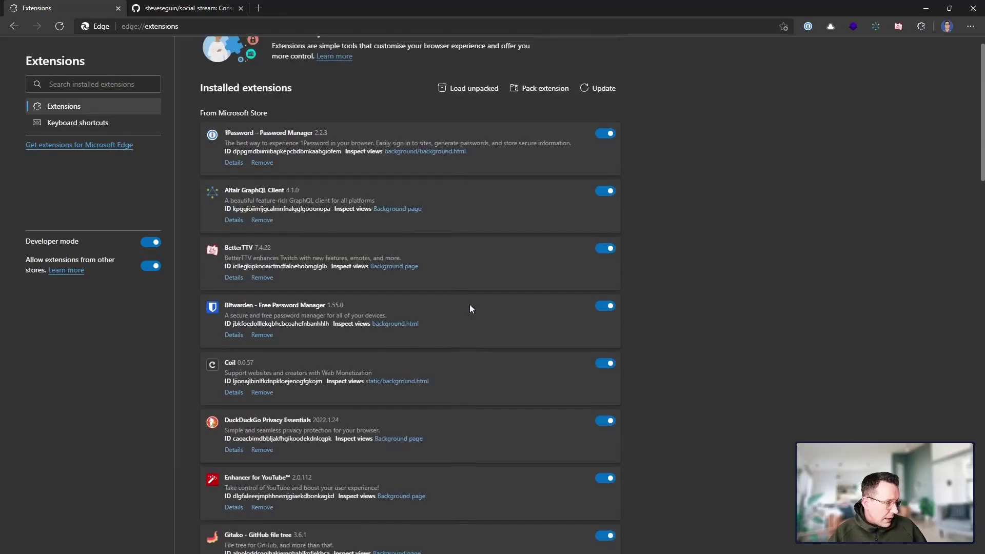
scroll(471, 309, "up", 1)
left_click(474, 116)
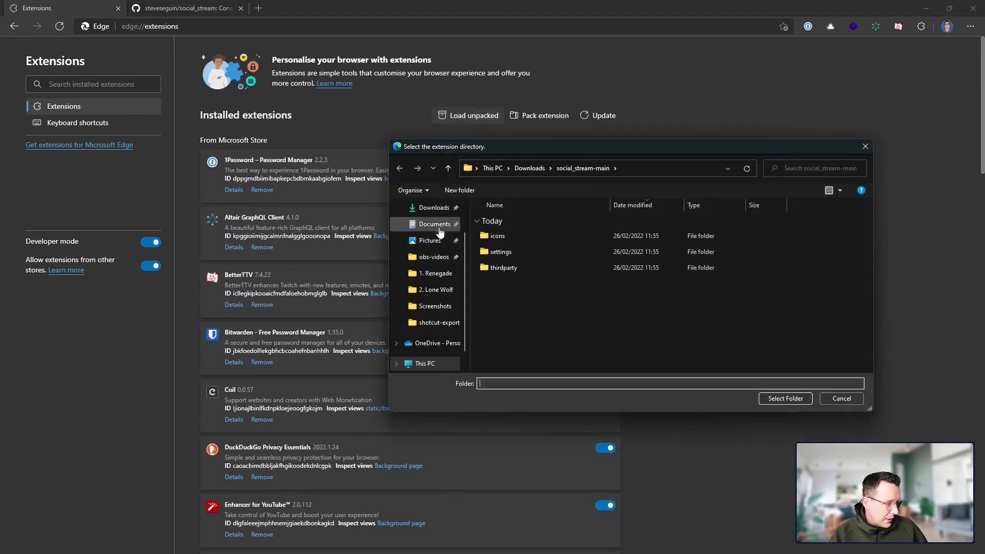
scroll(446, 248, "up", 1)
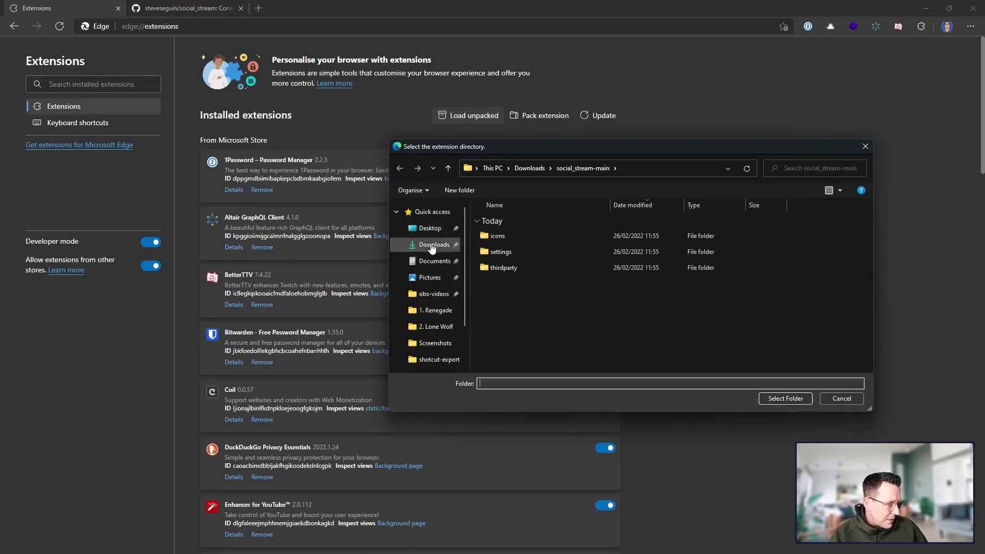
left_click(432, 245)
left_click(524, 235)
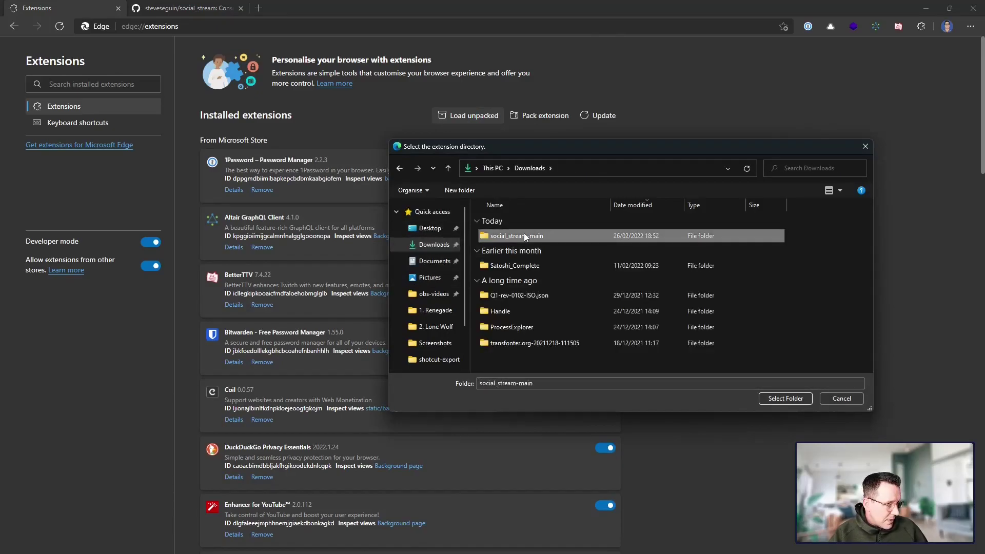
left_click(785, 398)
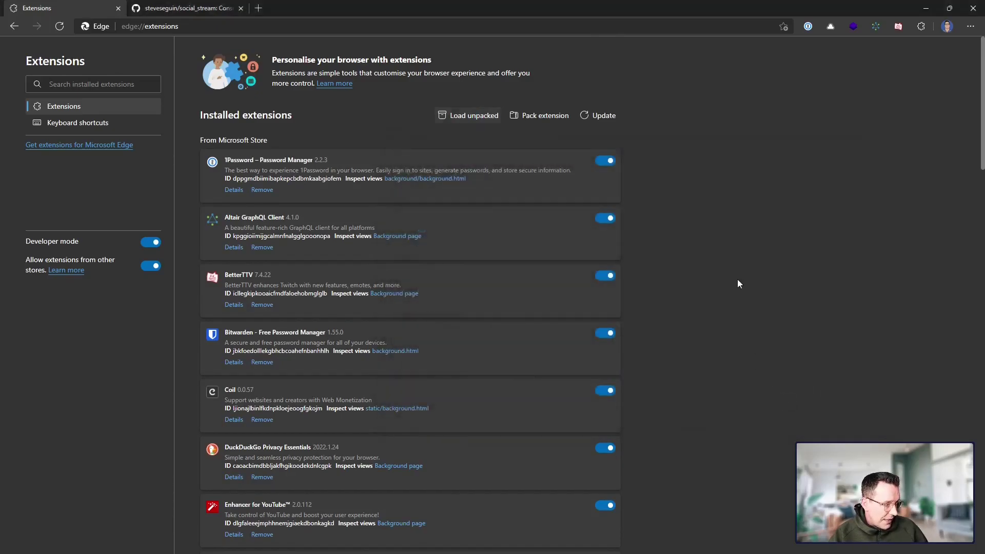
- Open Social Stream Ninja 1.17.0's details and allow it in InPrivate windows
scroll(737, 281, "down", 8)
scroll(737, 278, "down", 15)
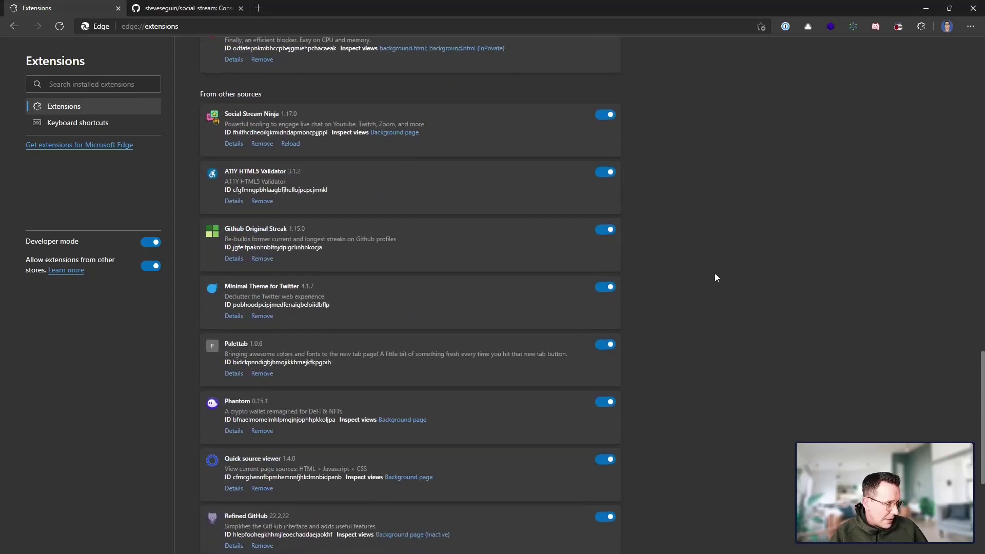
left_click_drag(334, 121, 249, 111)
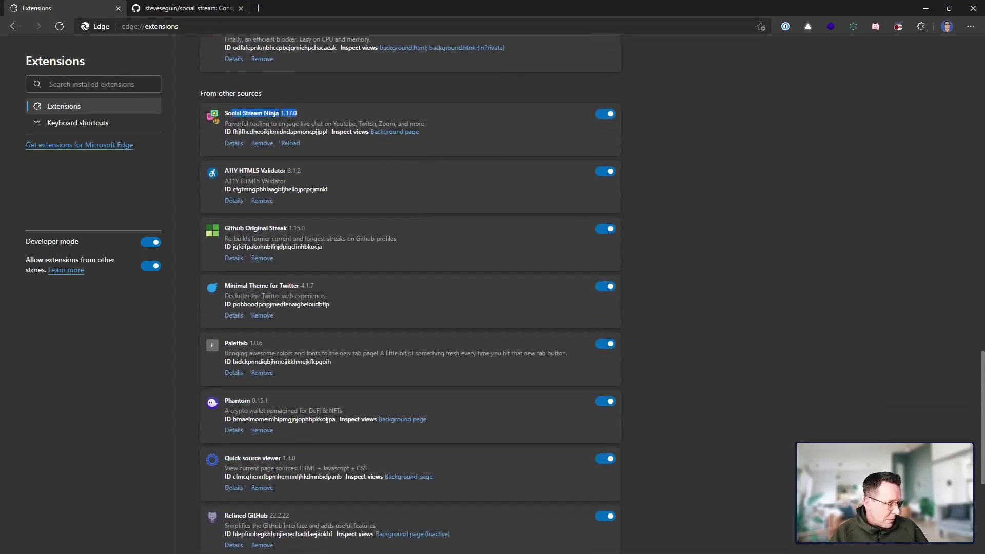
left_click(235, 144)
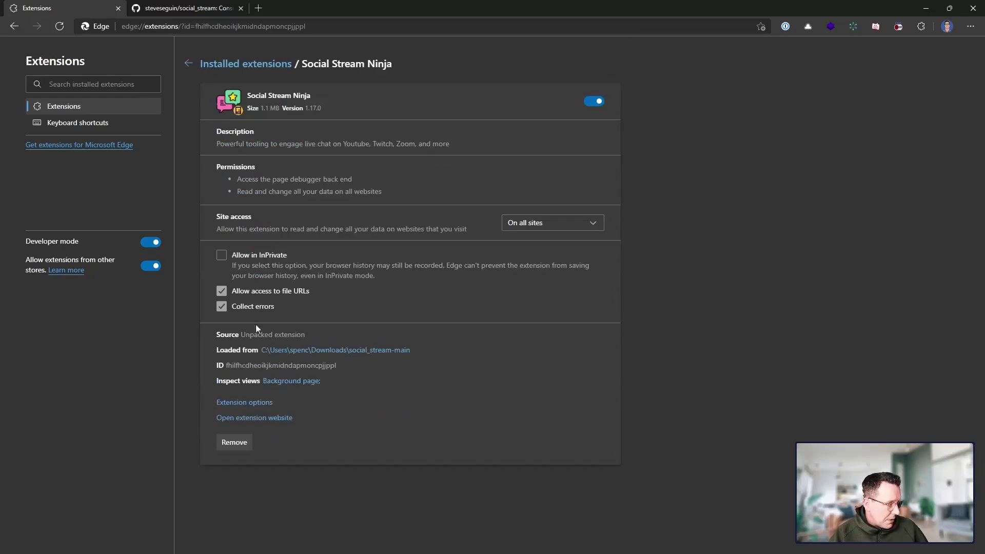
left_click(224, 258)
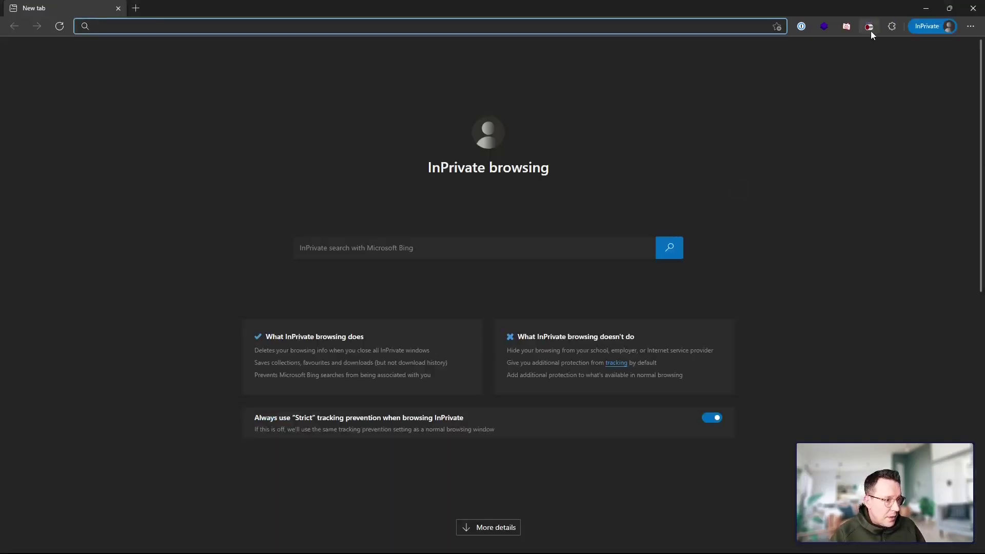
- Enable Social Stream Ninja from its toolbar popup and select the dockable chat link
left_click(869, 27)
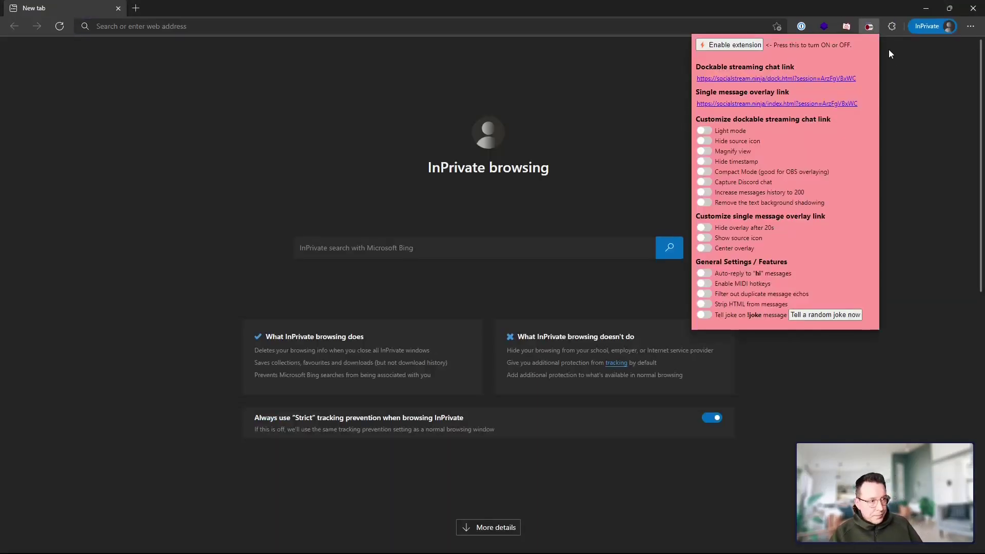
left_click(738, 46)
left_click(738, 46)
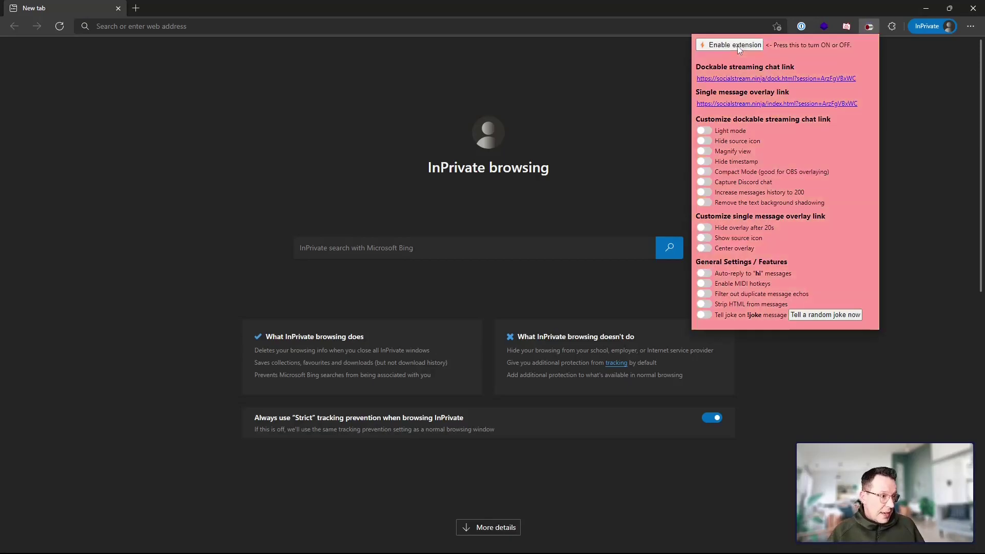
left_click(738, 46)
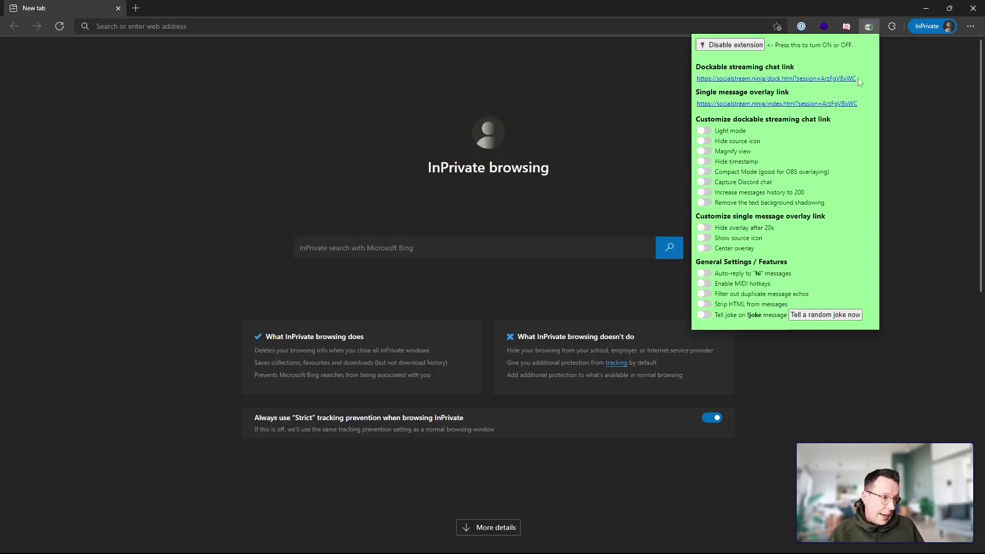
left_click_drag(848, 78, 696, 80)
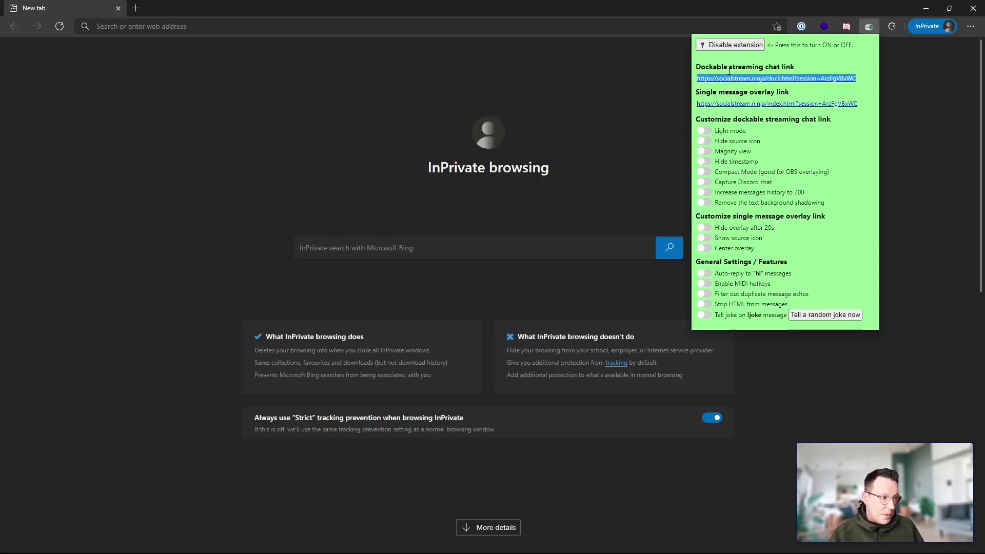
left_click(854, 72)
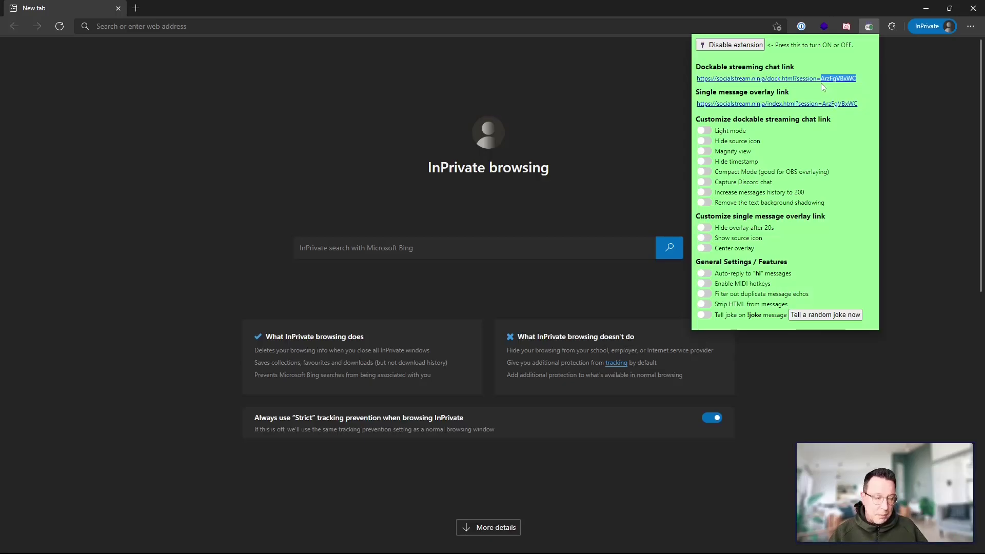
- Close the extension popup, go to youtube.com and accept YouTube's cookie terms
left_click(906, 93)
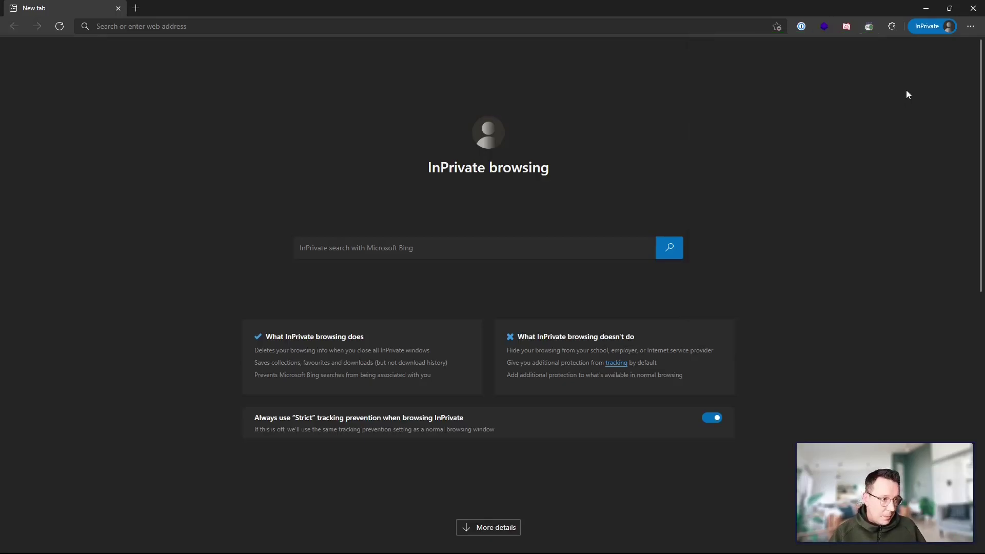
left_click(148, 27)
type("yo")
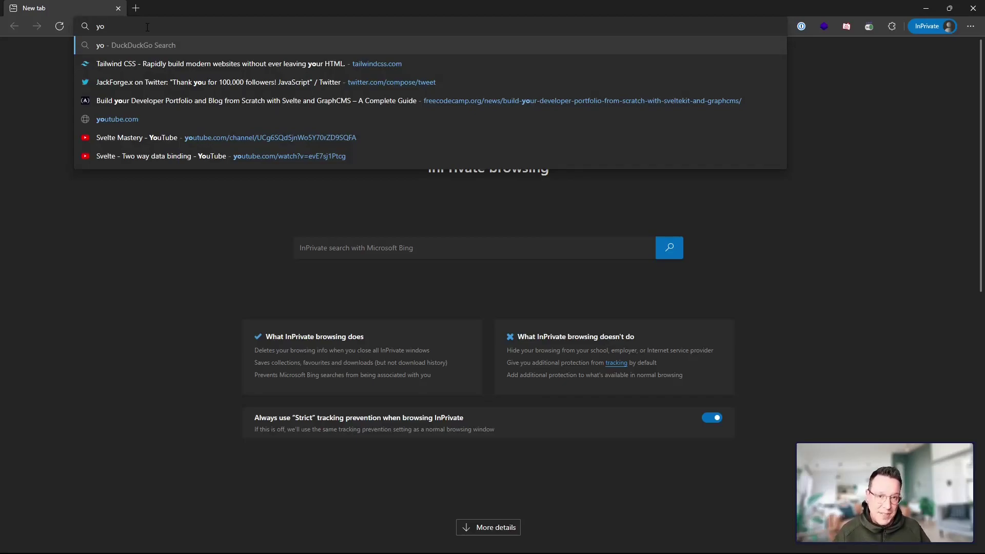
key("Down")
key("Down")
key("Down")
key("Down")
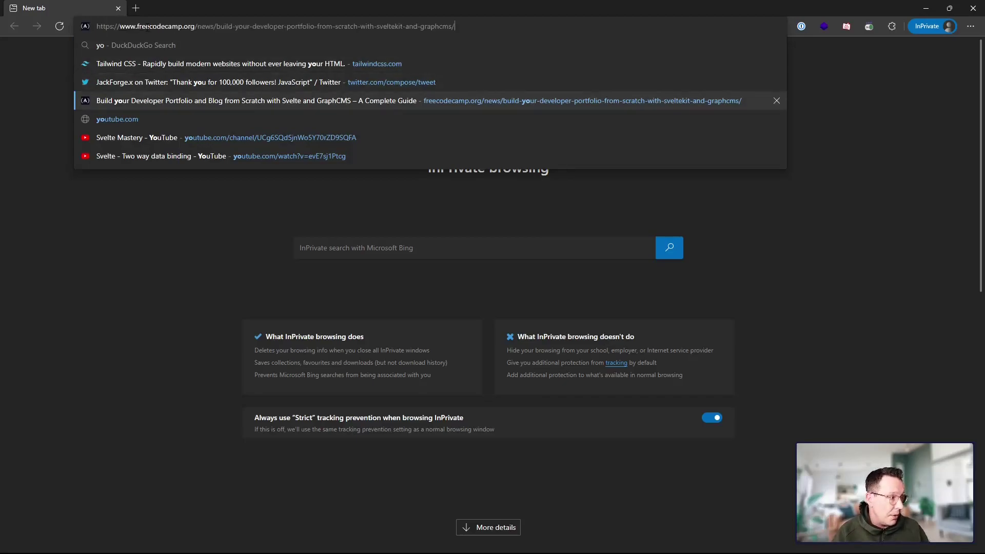
key("Return")
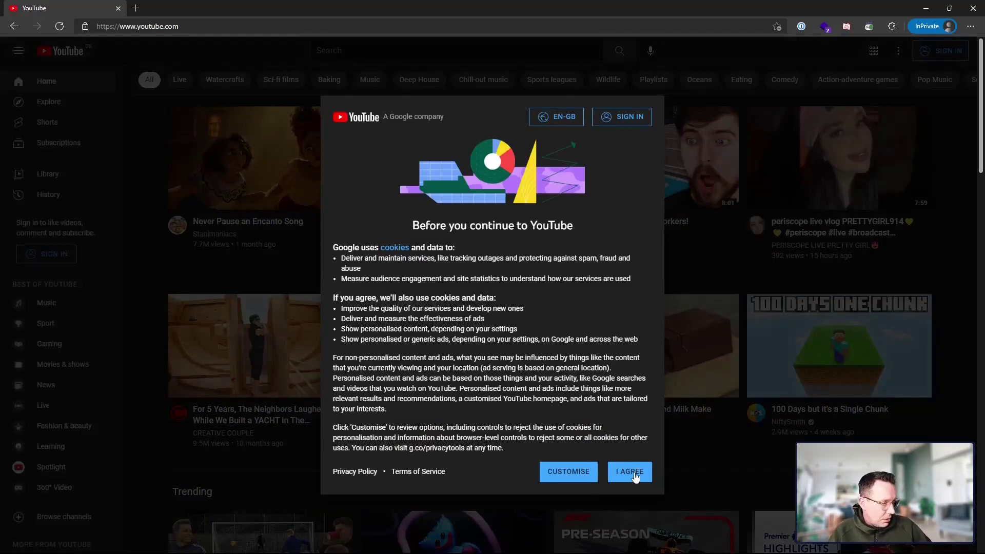
left_click(634, 473)
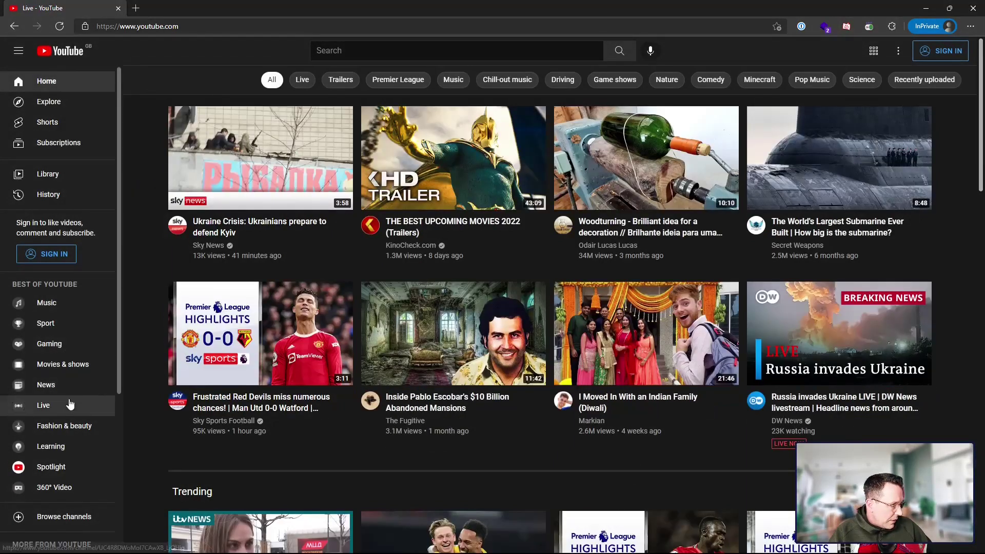
- Open a YouTube live stream, pause it, pop its chat out, and open the Social Stream Ninja panel
left_click(71, 405)
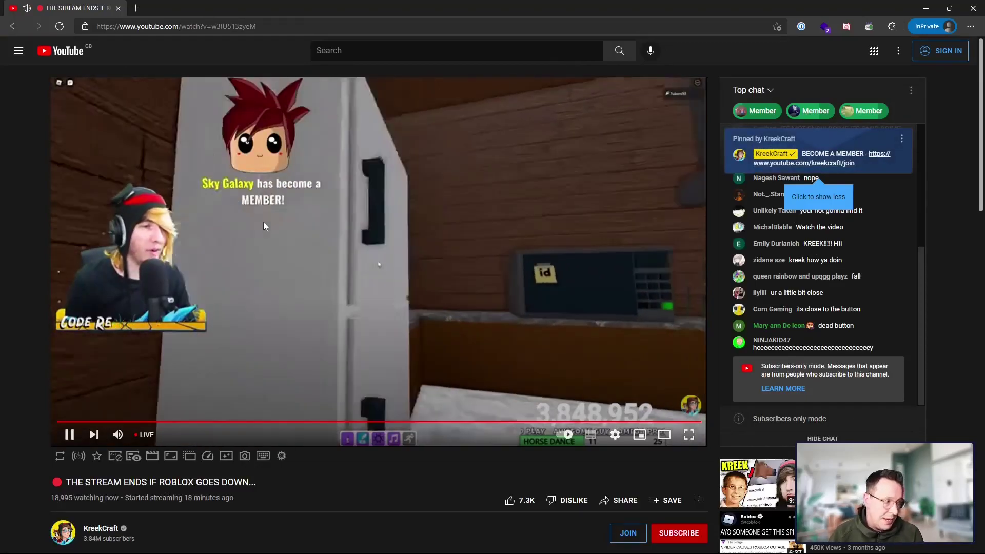
left_click(266, 222)
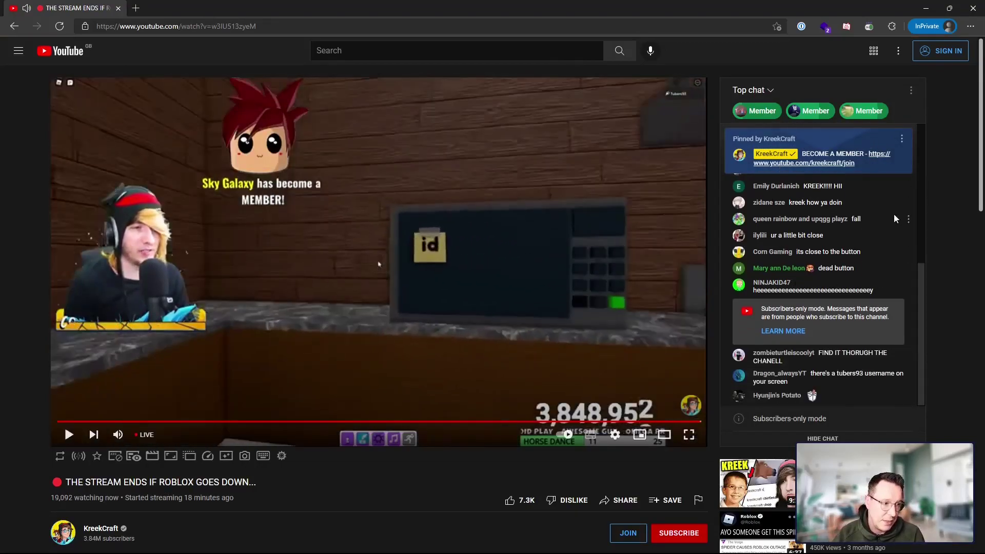
left_click(910, 91)
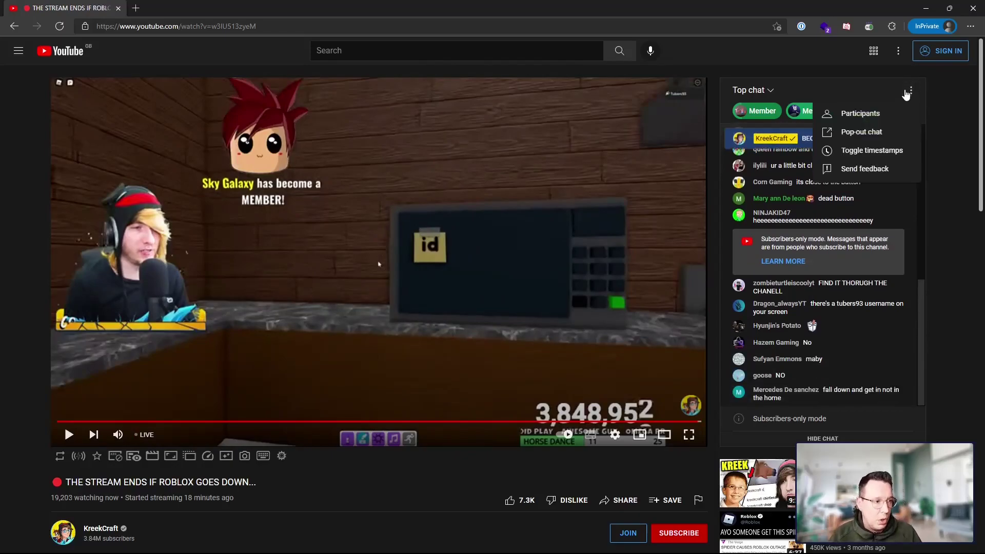
left_click(862, 132)
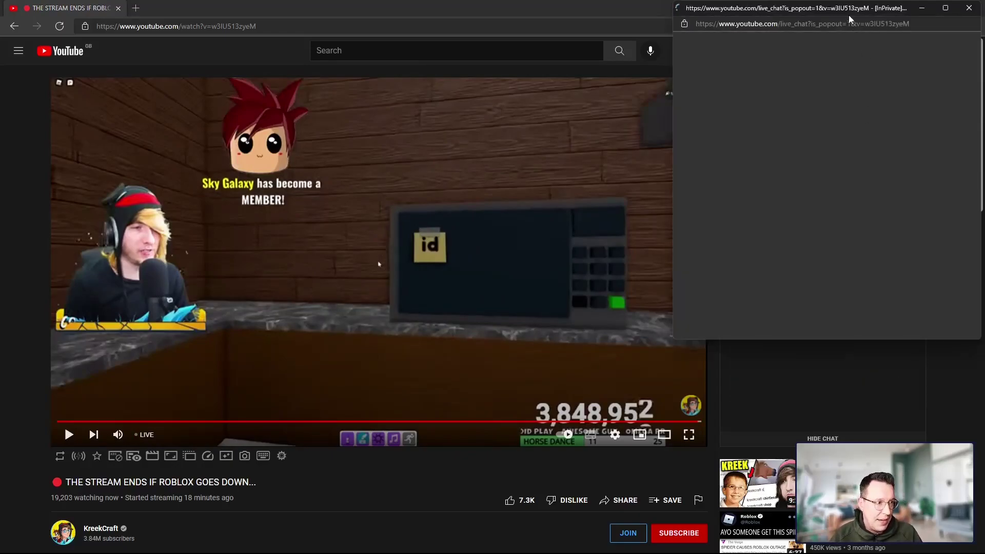
left_click(861, 26)
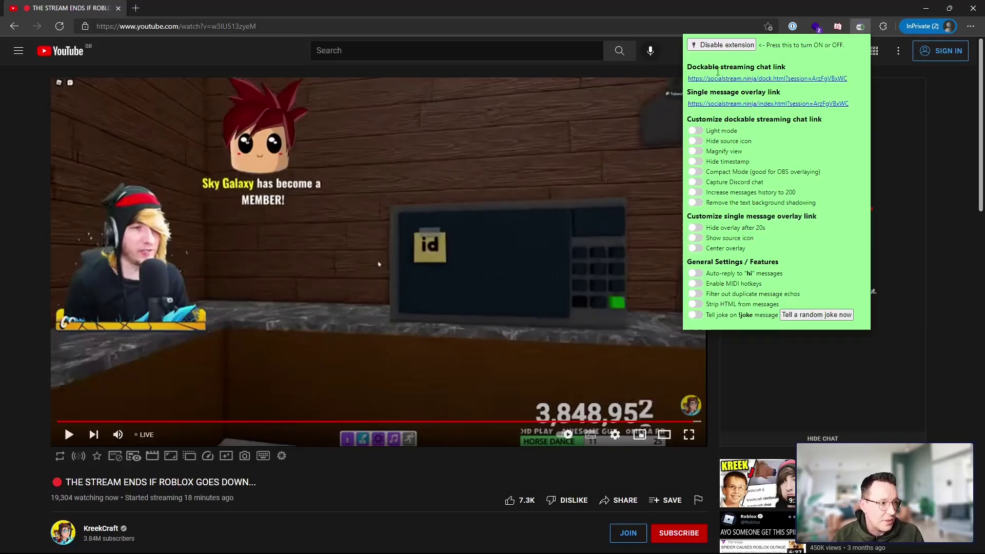
- Open the dockable chat and single-message overlay links in new tabs, then feature 'NO TGHE DIE BUTTON'
right_click(760, 78)
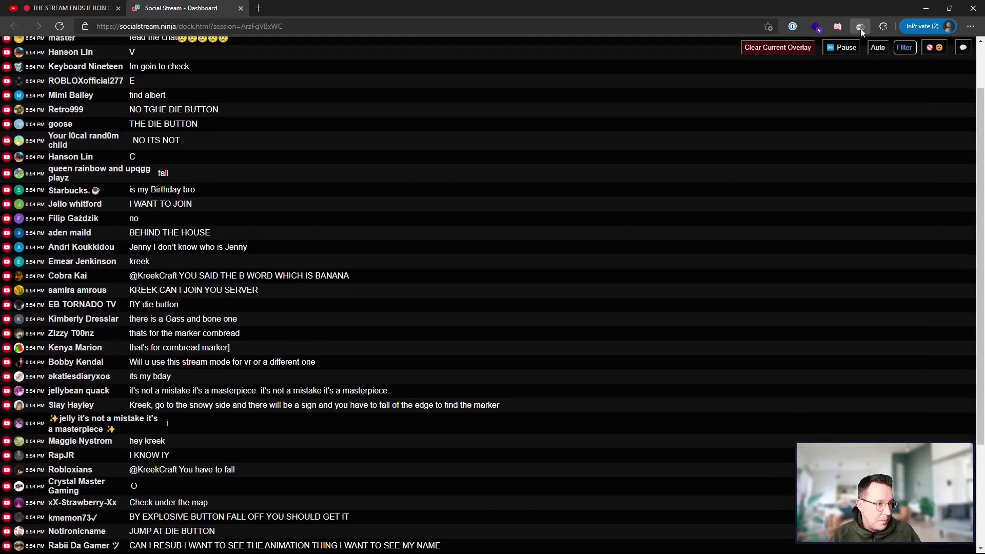
left_click(861, 27)
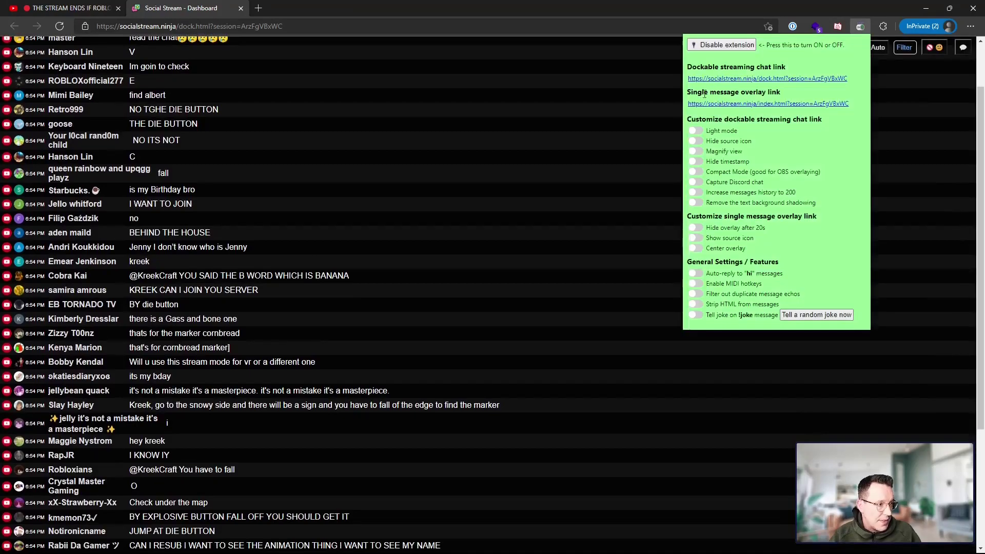
left_click_drag(716, 93, 793, 84)
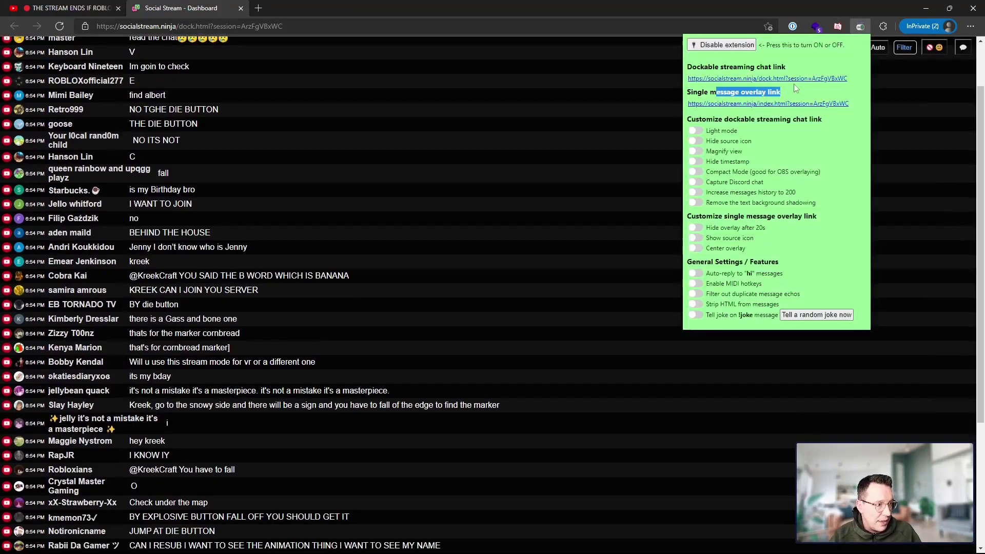
right_click(766, 105)
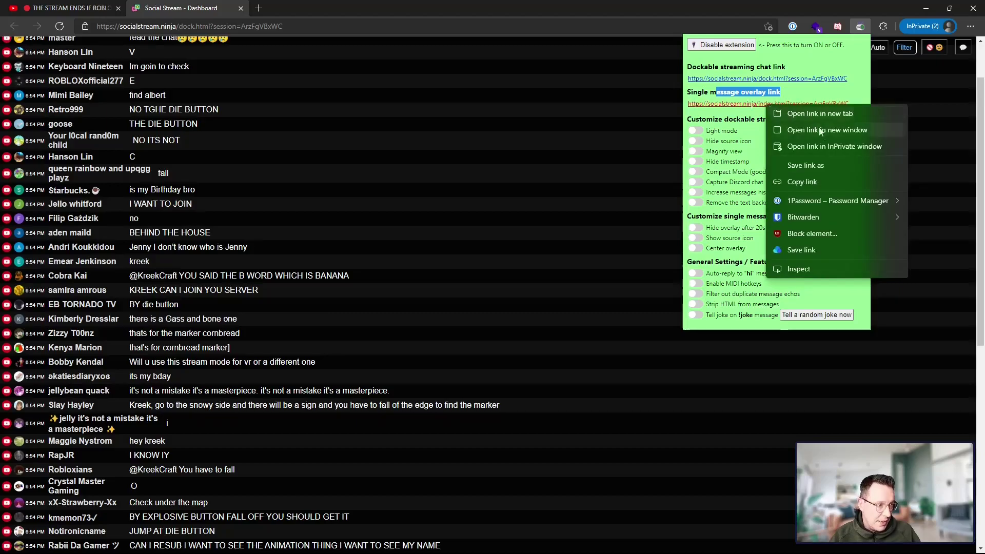
left_click(824, 149)
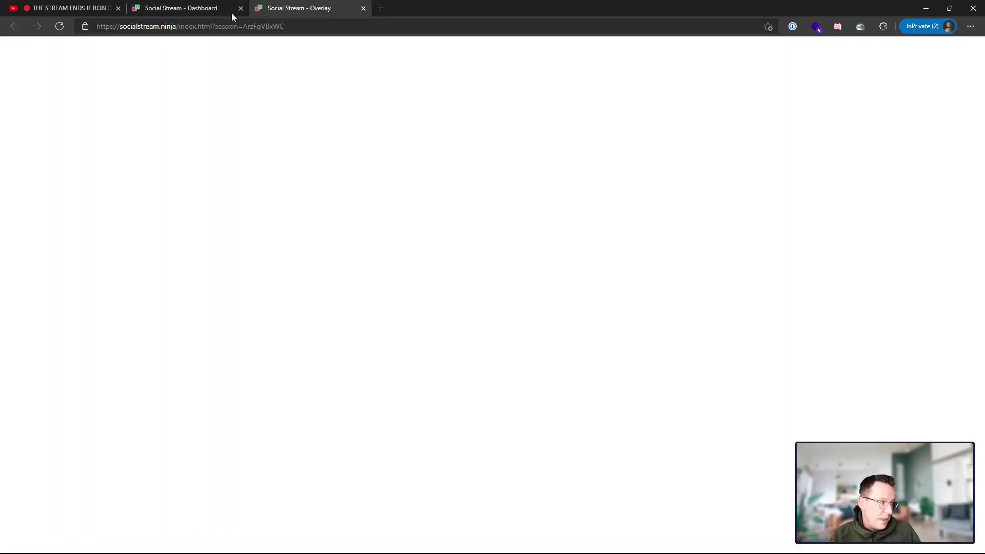
left_click(217, 11)
left_click(254, 109)
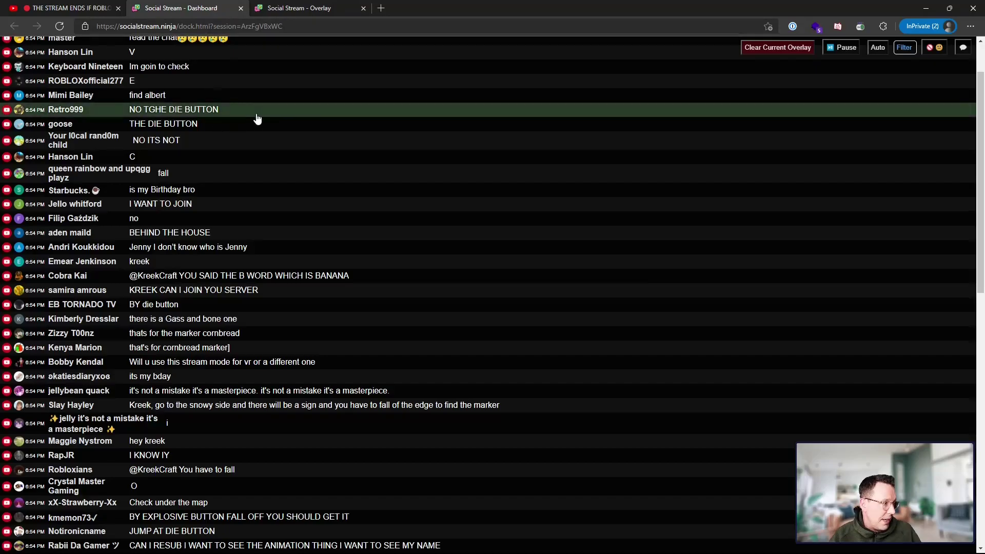
- Turn on 'Hide overlay after 20s' and append &showtime=20000 to the overlay tab's URL
left_click(289, 10)
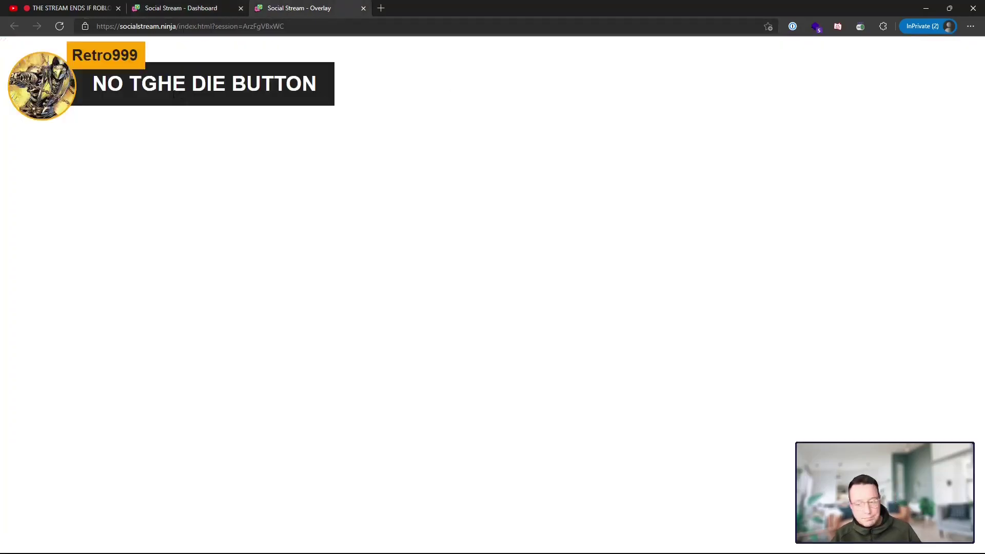
left_click(860, 26)
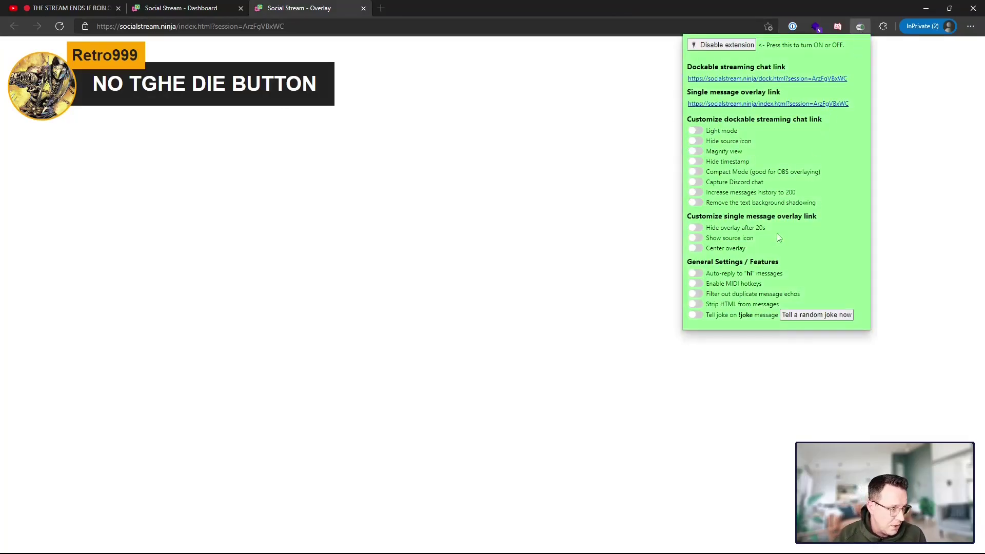
left_click(696, 228)
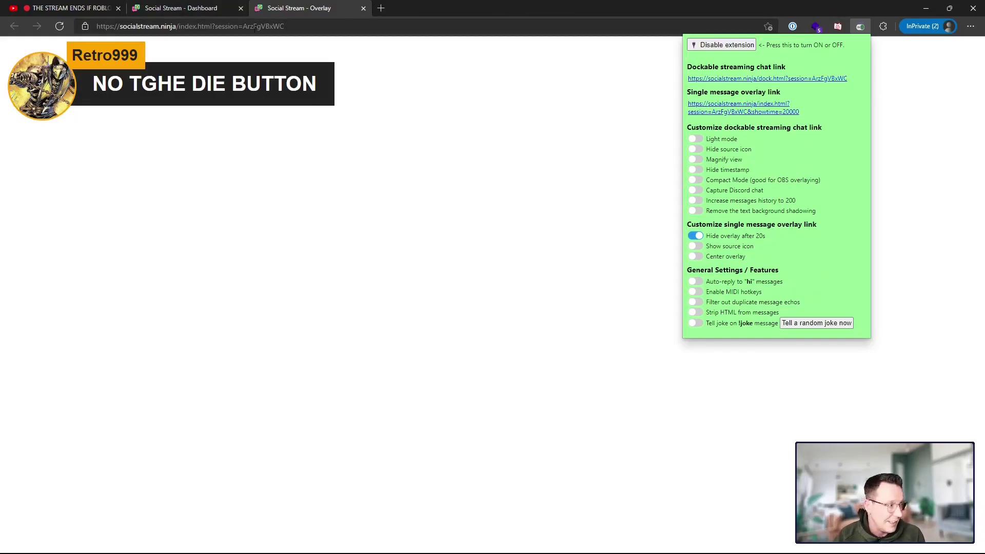
left_click_drag(360, 28, 249, 30)
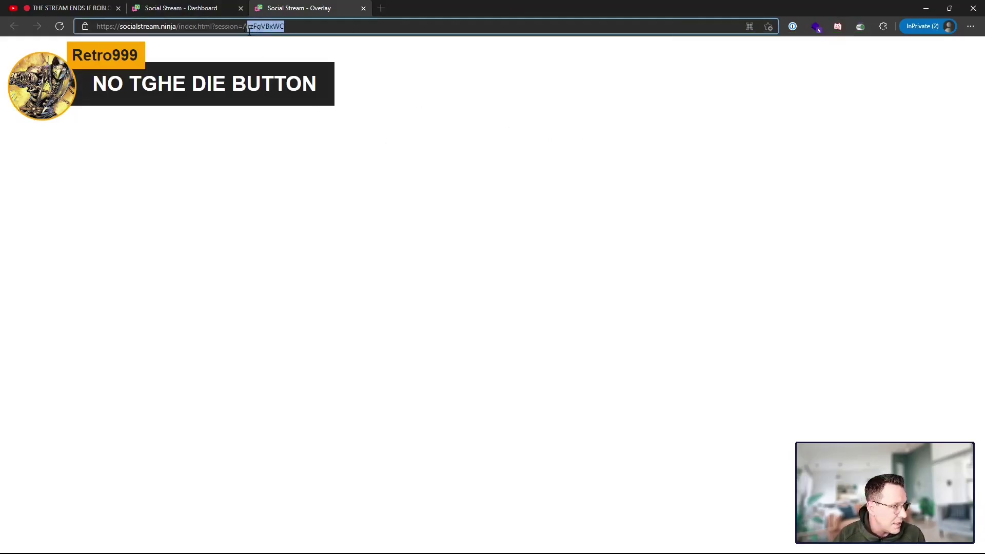
left_click(860, 26)
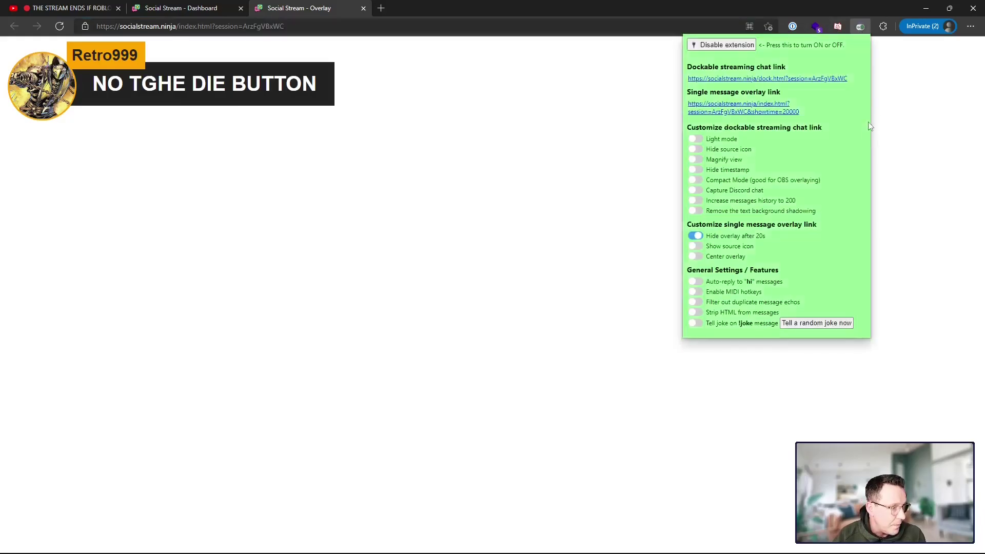
left_click_drag(812, 114, 743, 119)
key("ctrl+c")
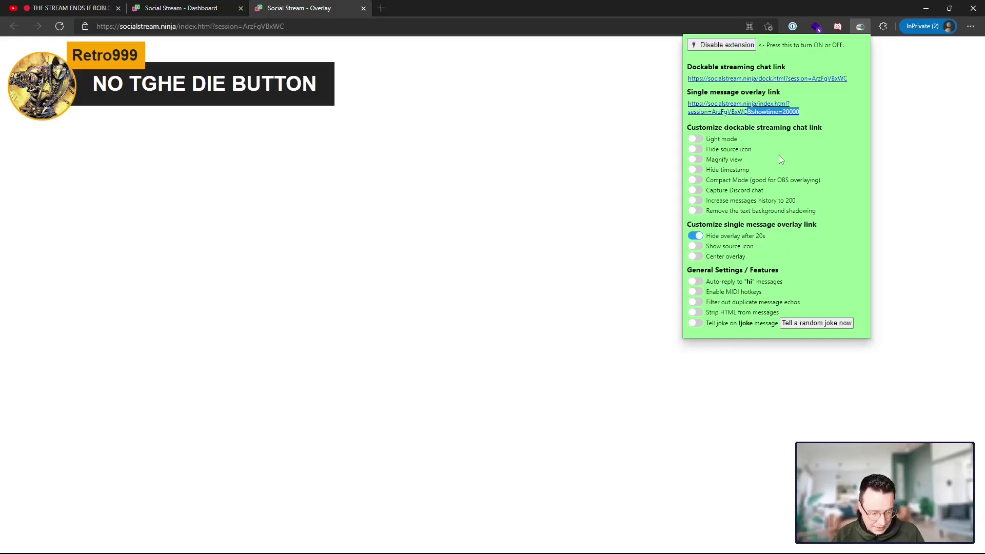
left_click(352, 26)
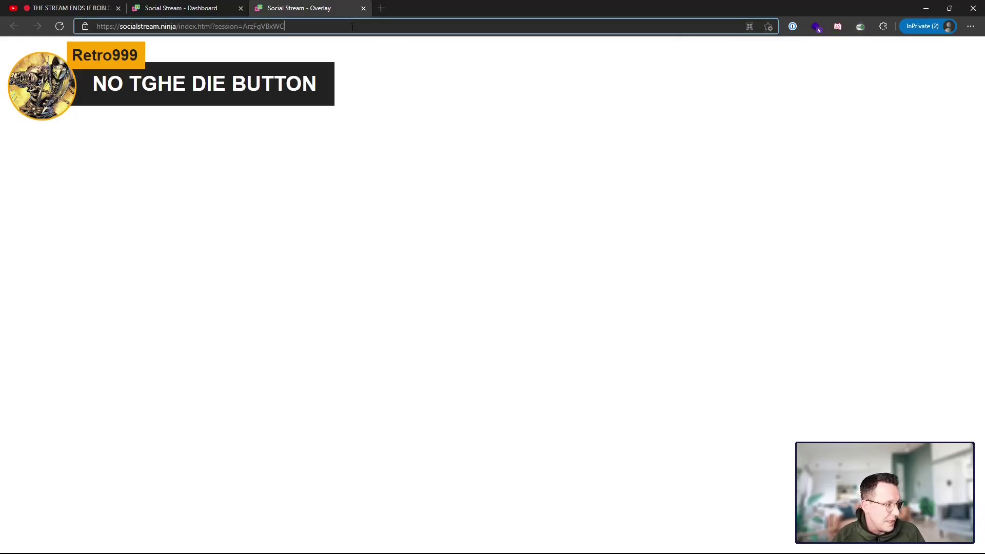
key("ctrl+v")
key("Return")
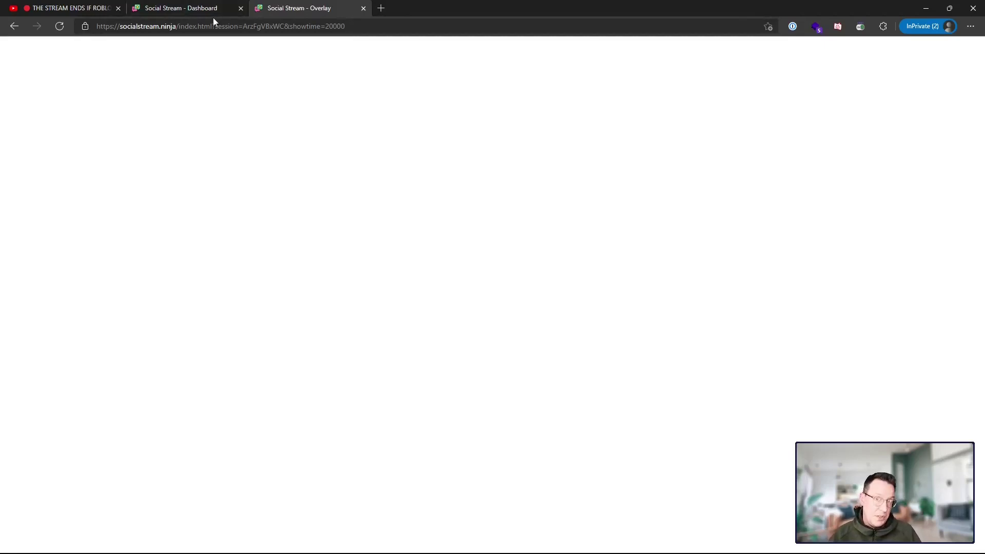
- Feature the 'Show the stream the tweet' message and view it on the overlay tab
left_click(191, 9)
left_click(242, 143)
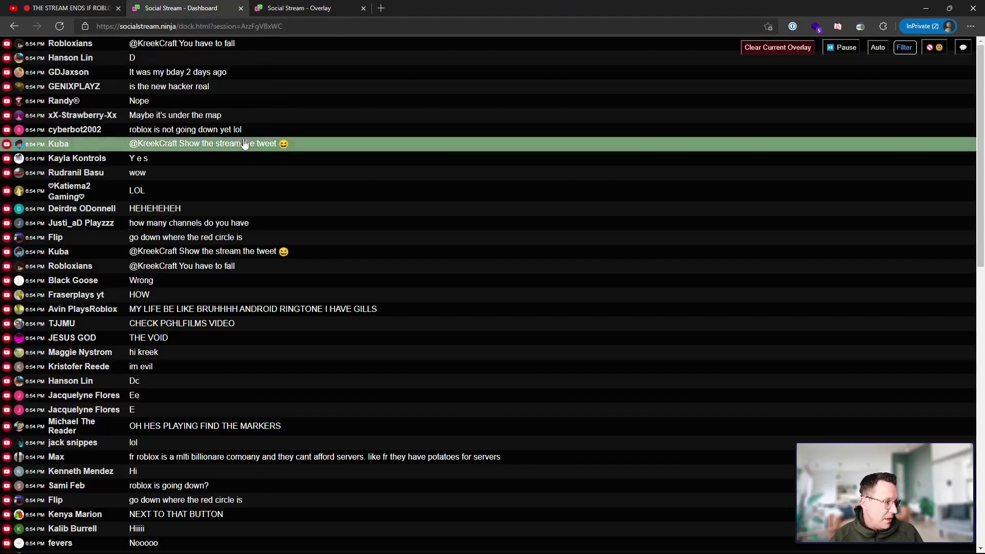
left_click(313, 13)
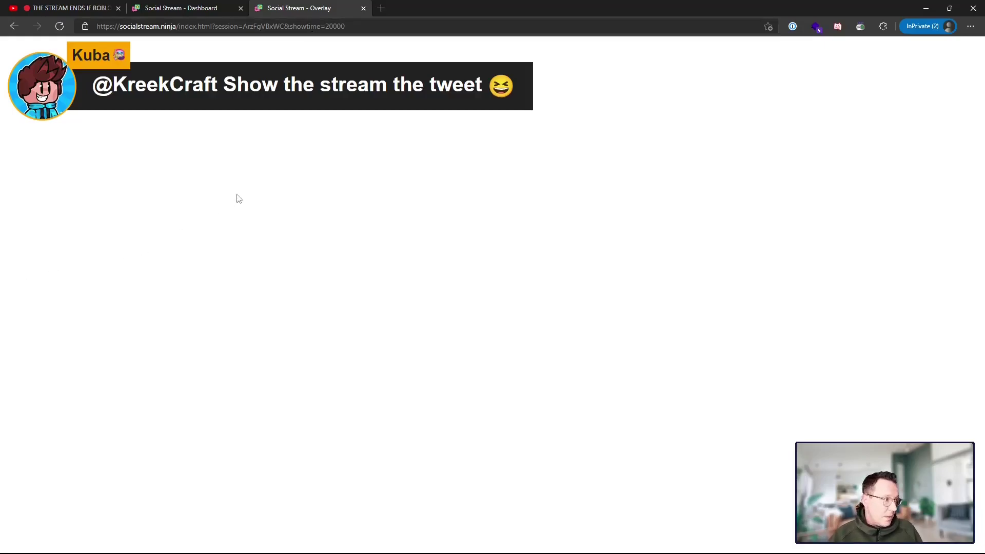
left_click(353, 27)
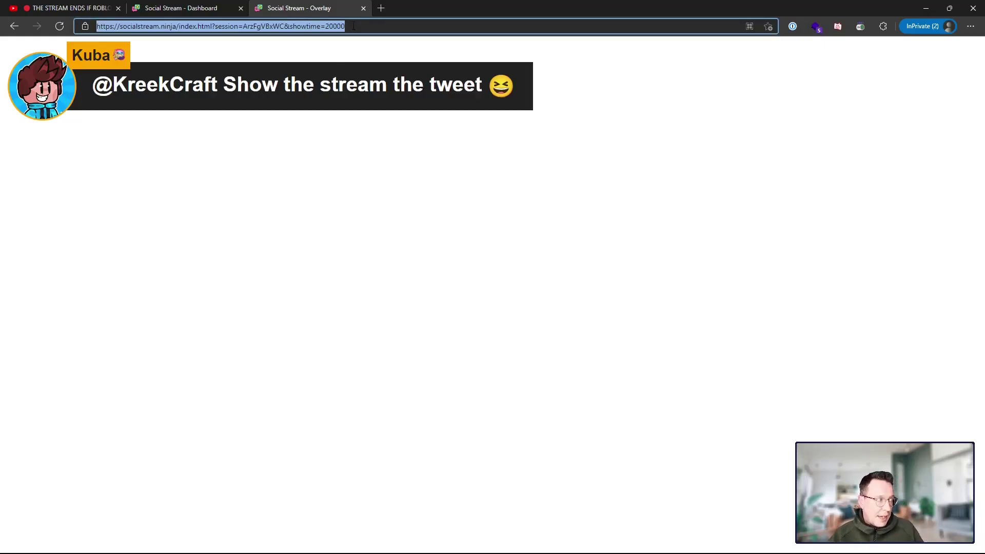
left_click_drag(348, 28, 95, 26)
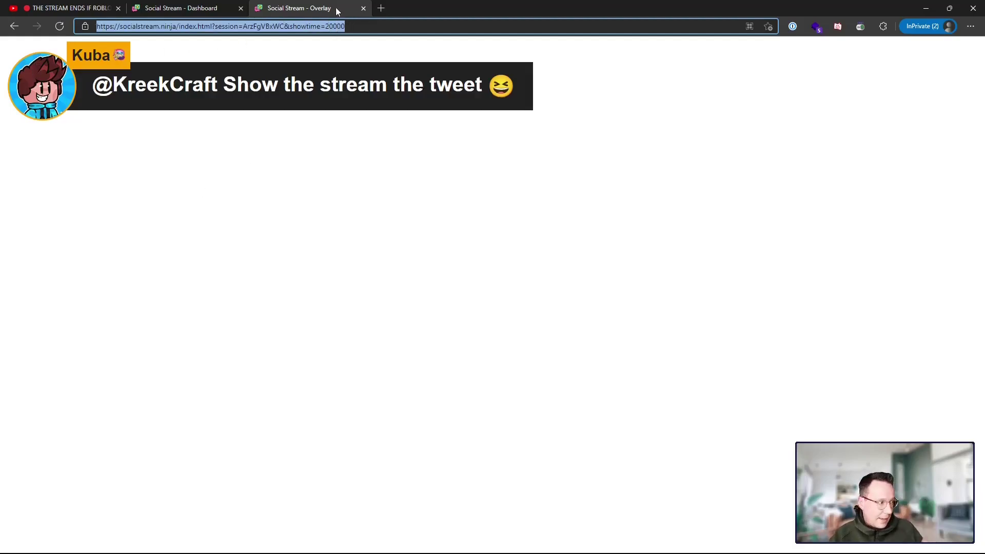
- Inspect the overlay page's hl-message element in DevTools, then close DevTools
left_click(319, 95)
right_click(319, 95)
left_click(442, 388)
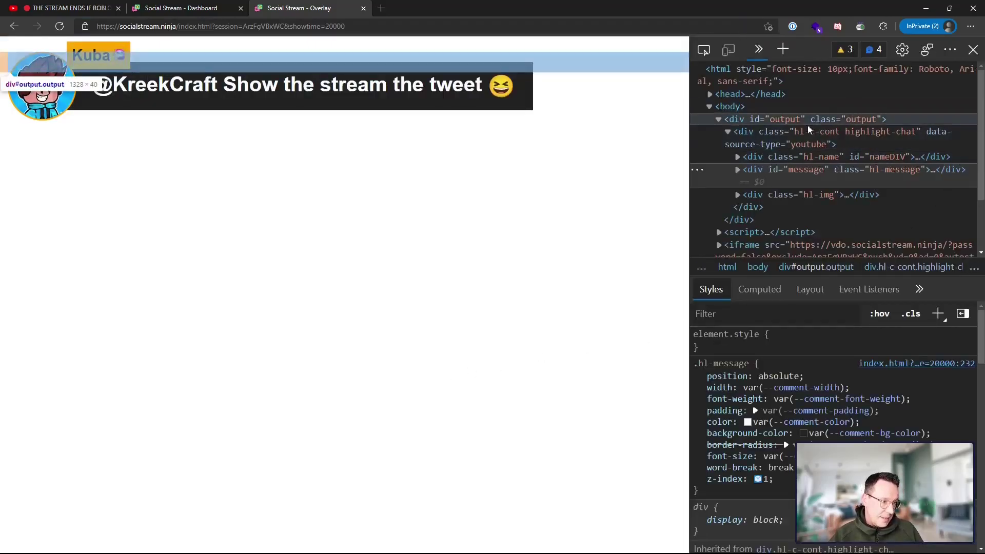
left_click(738, 171)
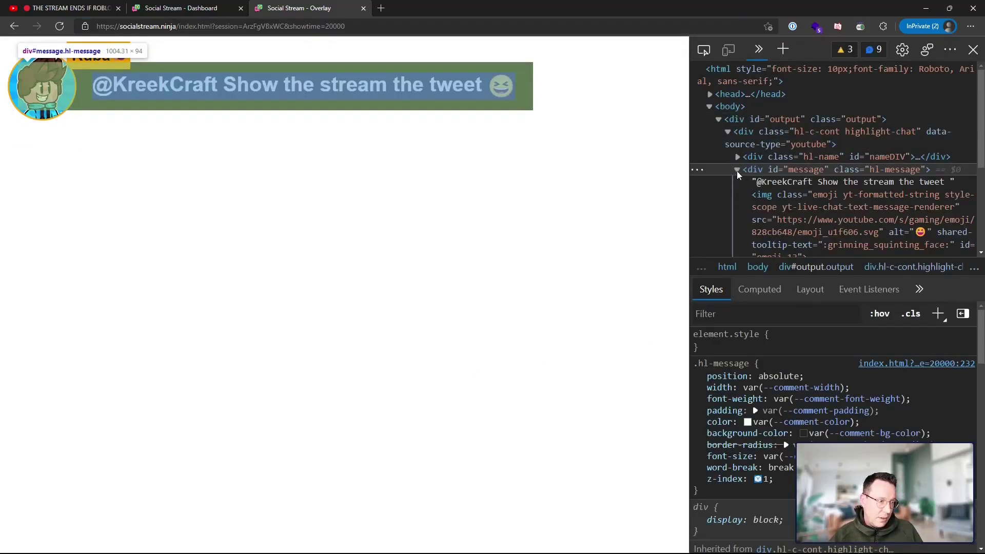
scroll(790, 189, "down", 1)
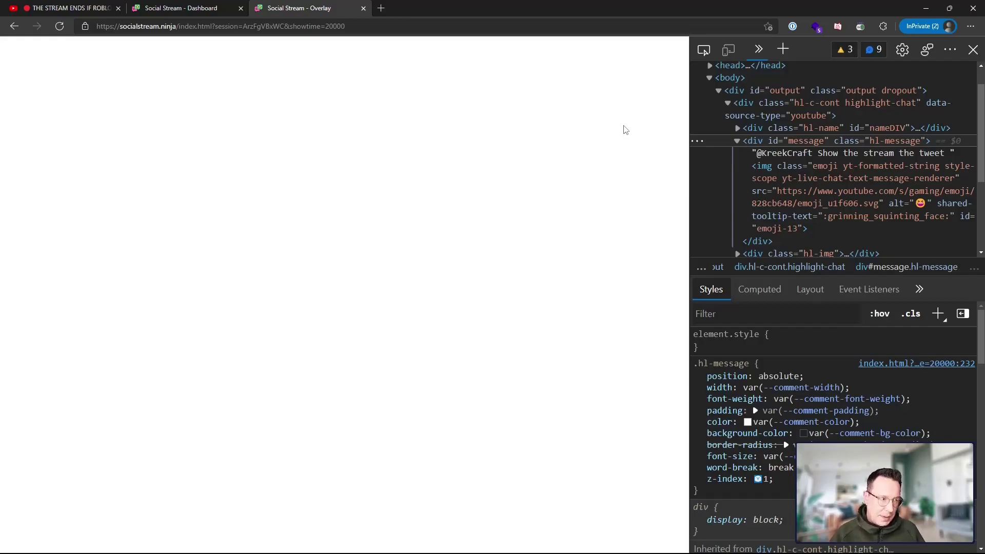
left_click(973, 50)
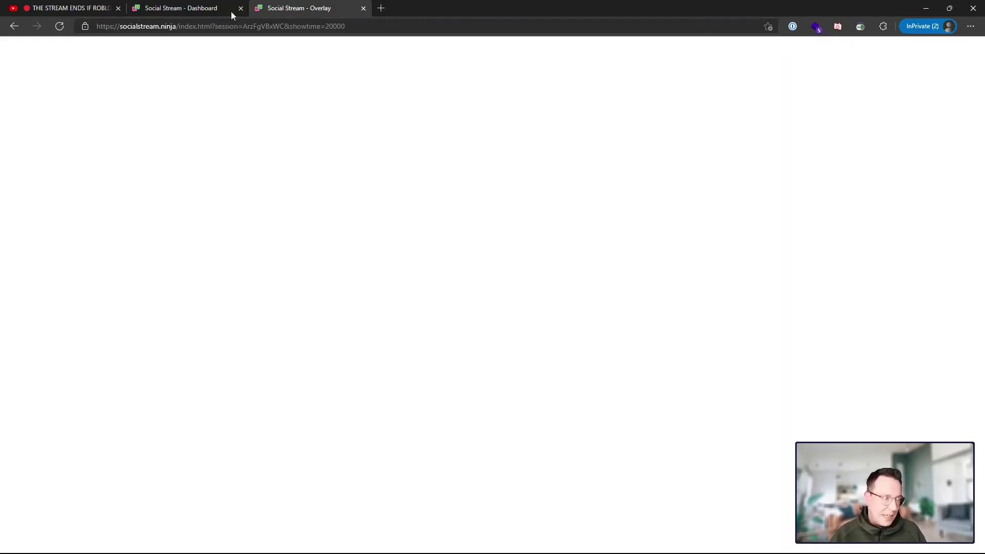
- Return to the YouTube livestream tab, where the chat area reports it has popped out
left_click(68, 8)
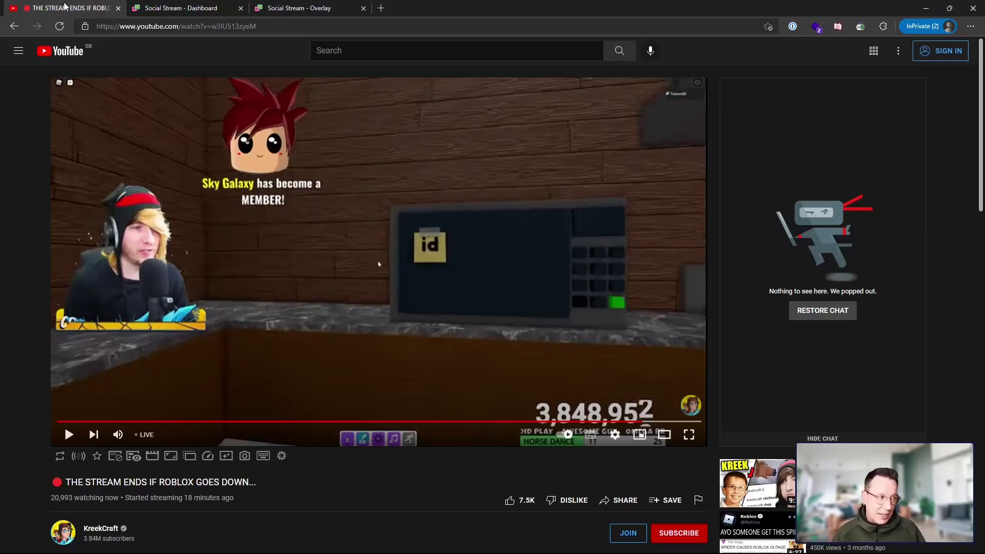
- Open twitch.tv in a new tab, accept cookies and open the top recommended live channel
left_click(381, 8)
type("twitch")
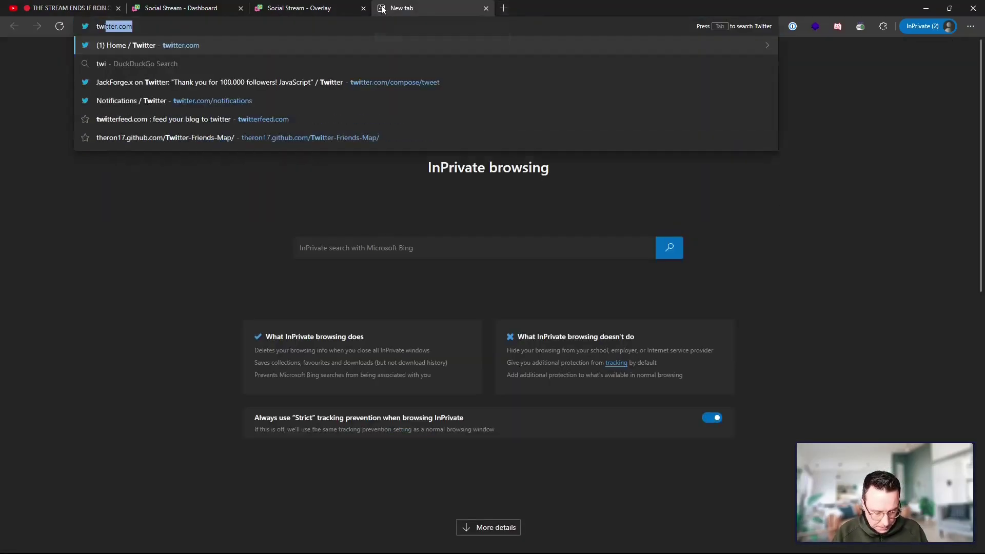
type(".tv")
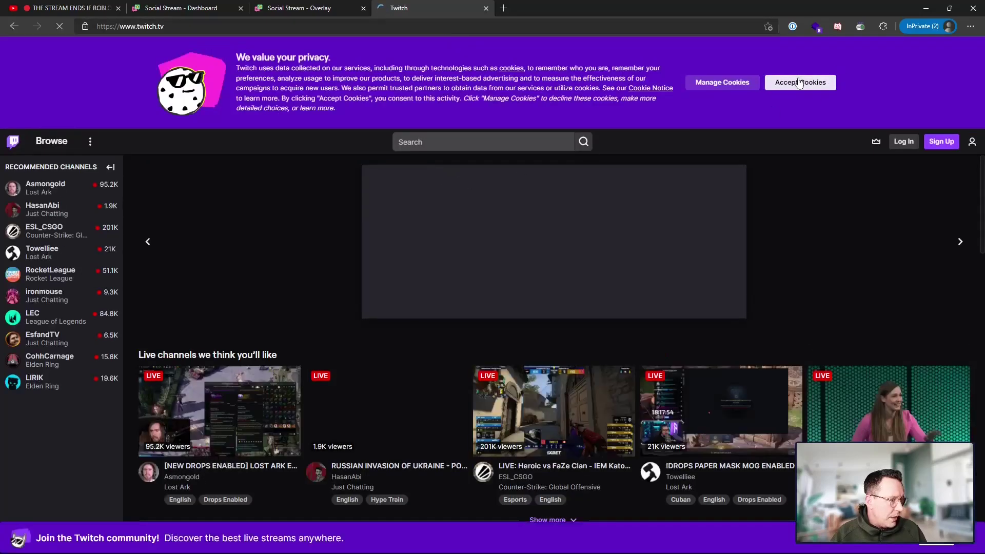
left_click(800, 82)
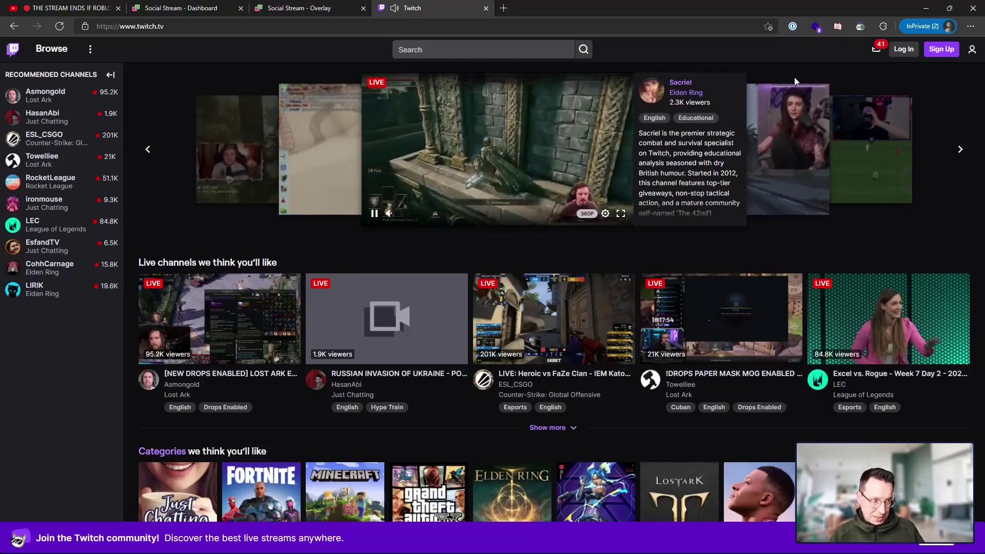
left_click(61, 98)
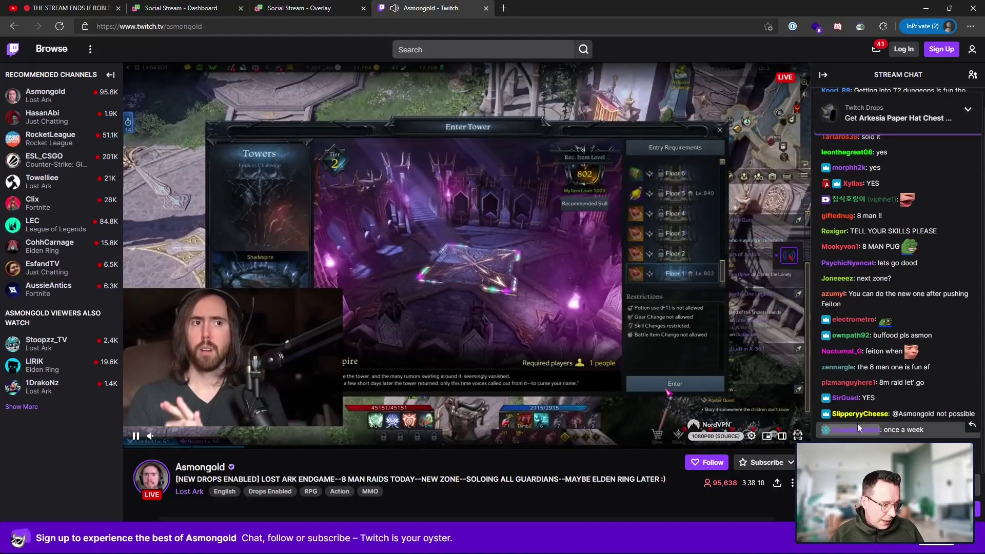
- Pop the Twitch stream chat out from chat settings and move the popout window into place
left_click(956, 509)
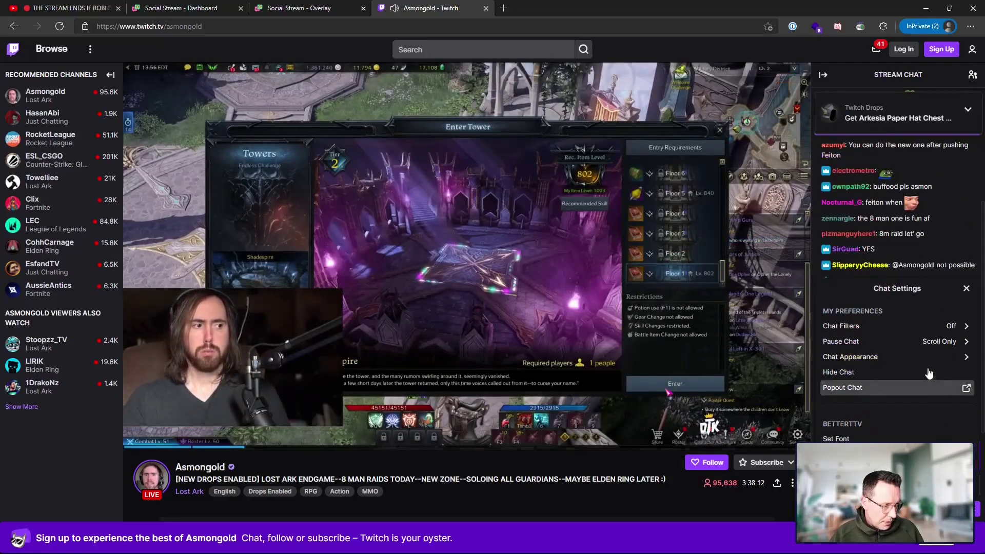
left_click(872, 388)
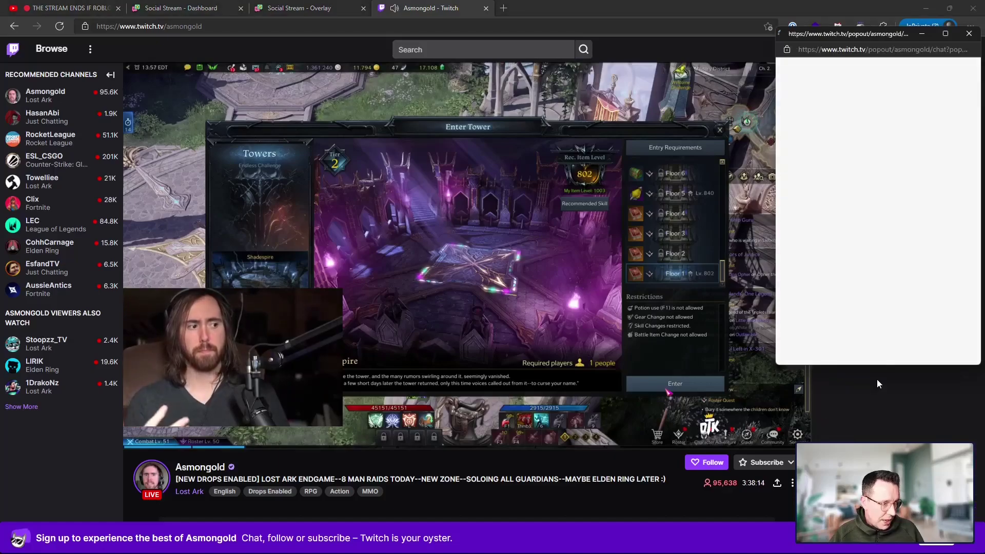
left_click_drag(833, 35, 786, 75)
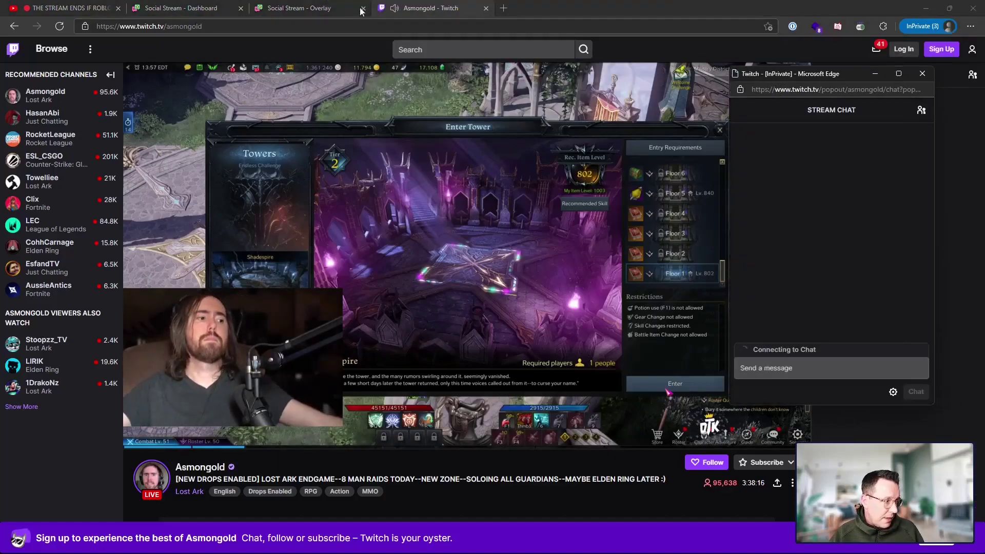
- Return to the Social Stream dashboard and feature the first two Twitch chat messages
left_click(186, 12)
left_click(186, 11)
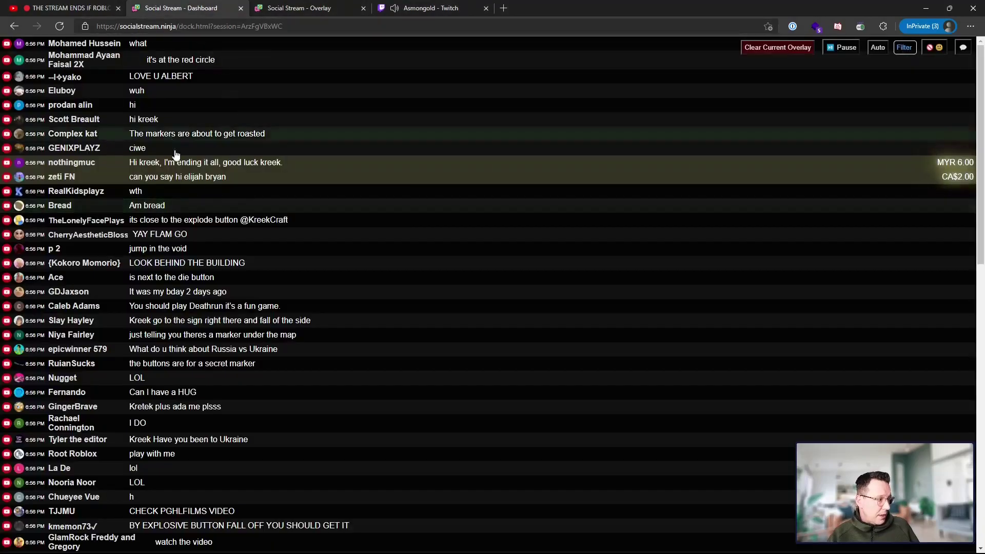
scroll(192, 216, "down", 5)
scroll(192, 216, "down", 6)
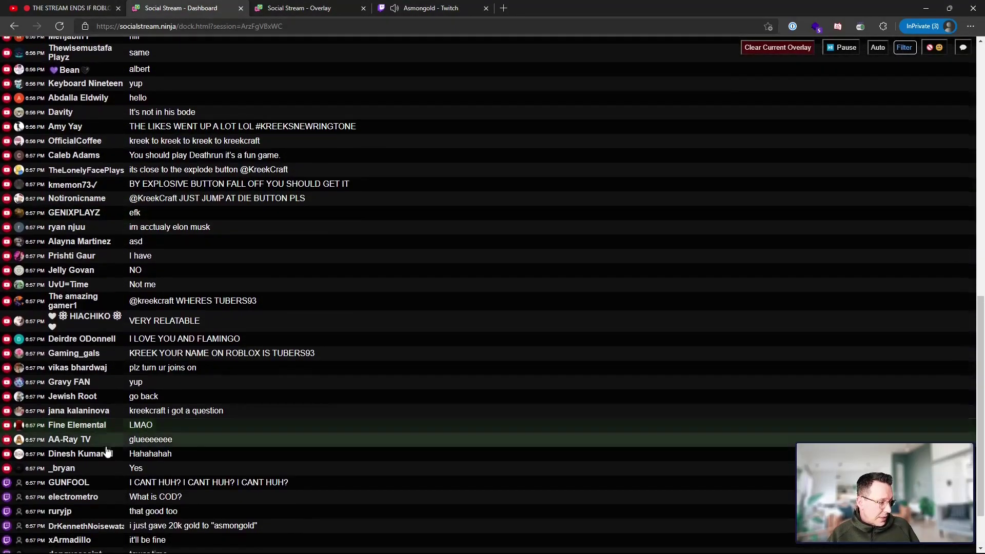
left_click(136, 495)
scroll(139, 462, "down", 3)
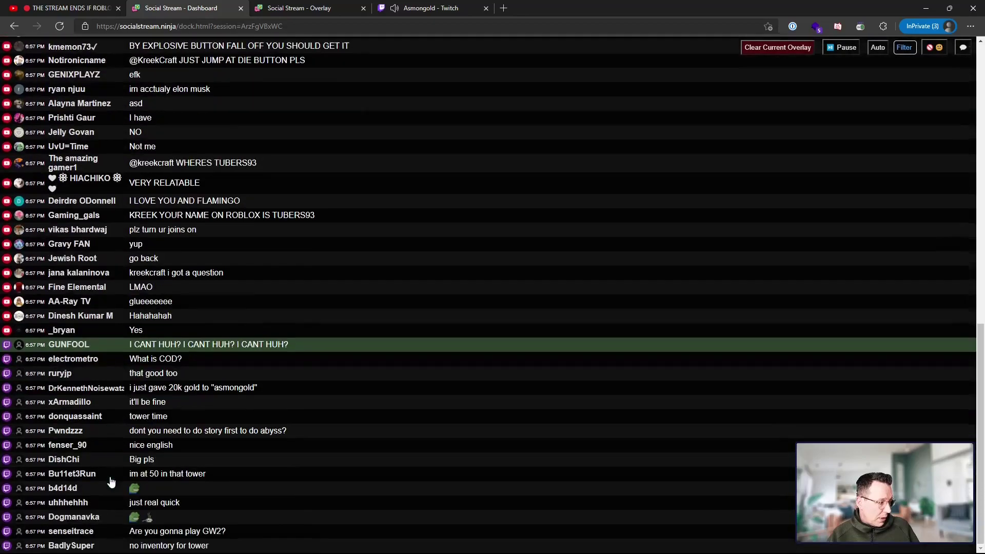
scroll(139, 462, "down", 2)
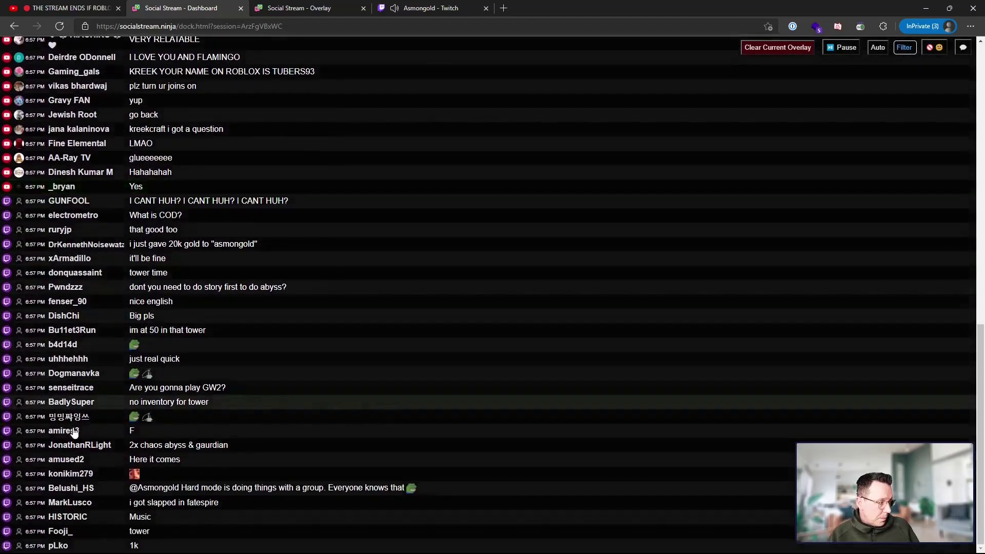
left_click(89, 450)
- Feature eight more chat messages on the overlay one after another
scroll(95, 455, "down", 1)
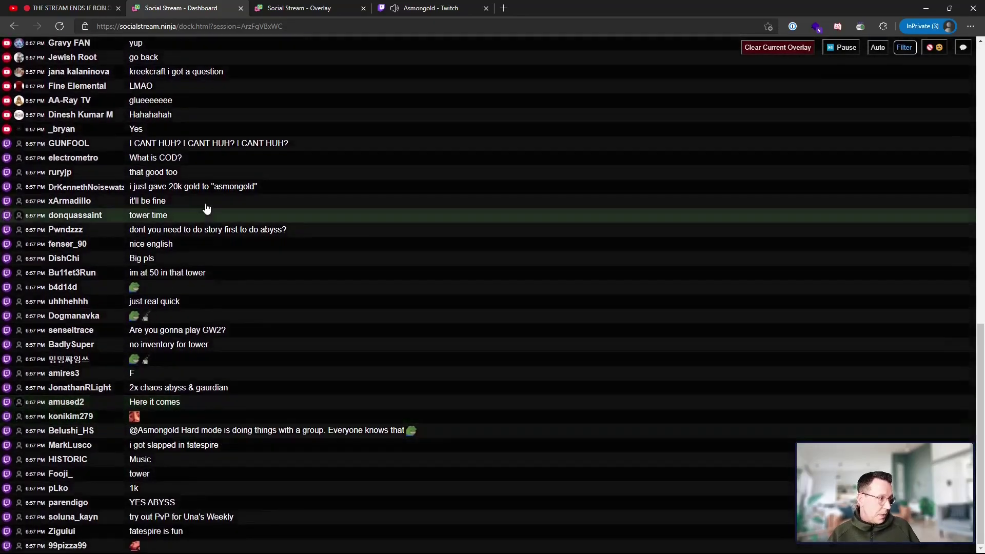
left_click(209, 190)
left_click(210, 199)
left_click(210, 199)
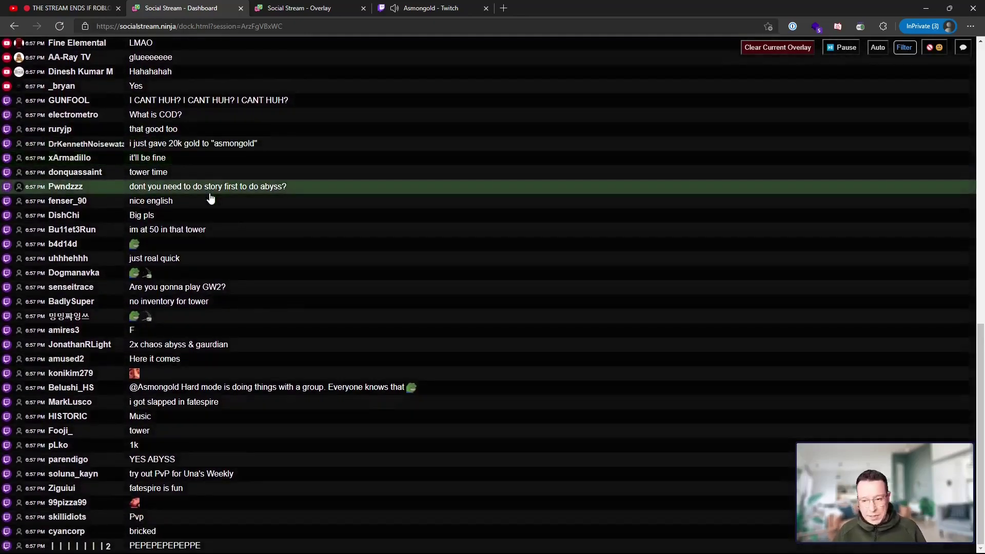
left_click(210, 195)
left_click(354, 200)
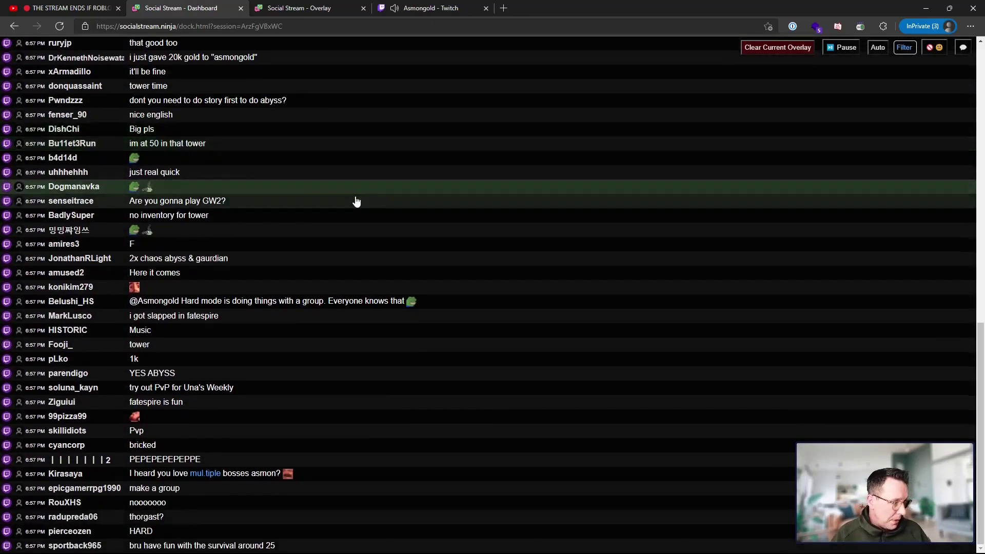
left_click(354, 200)
left_click(355, 200)
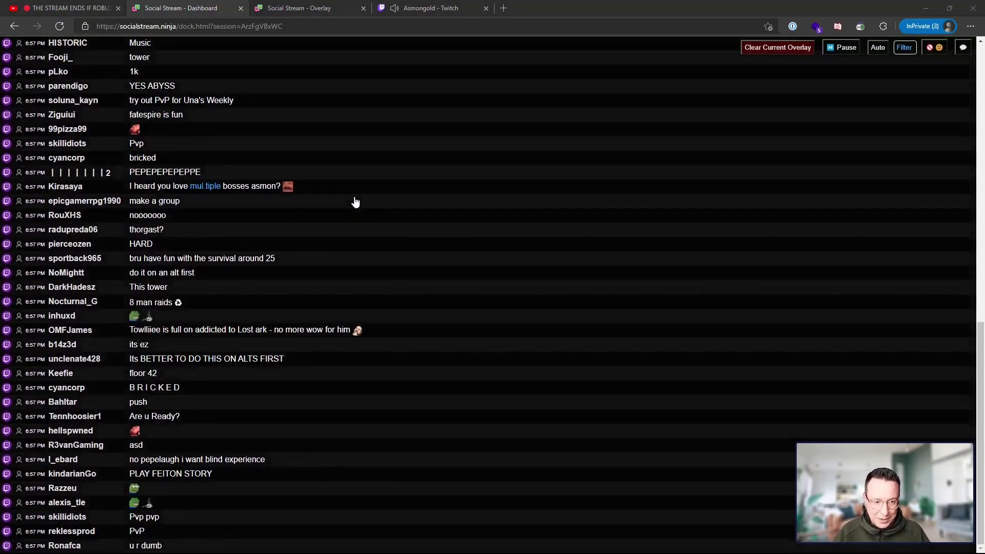
left_click(355, 201)
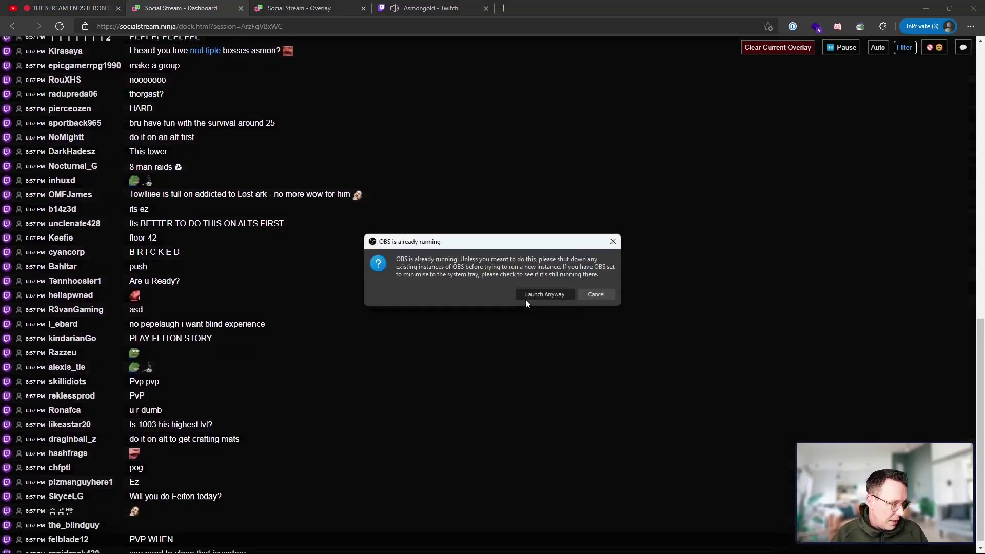
- Launch OBS despite the already-running warning and select the streamelements-alerts scene
left_click(525, 297)
left_click(524, 303)
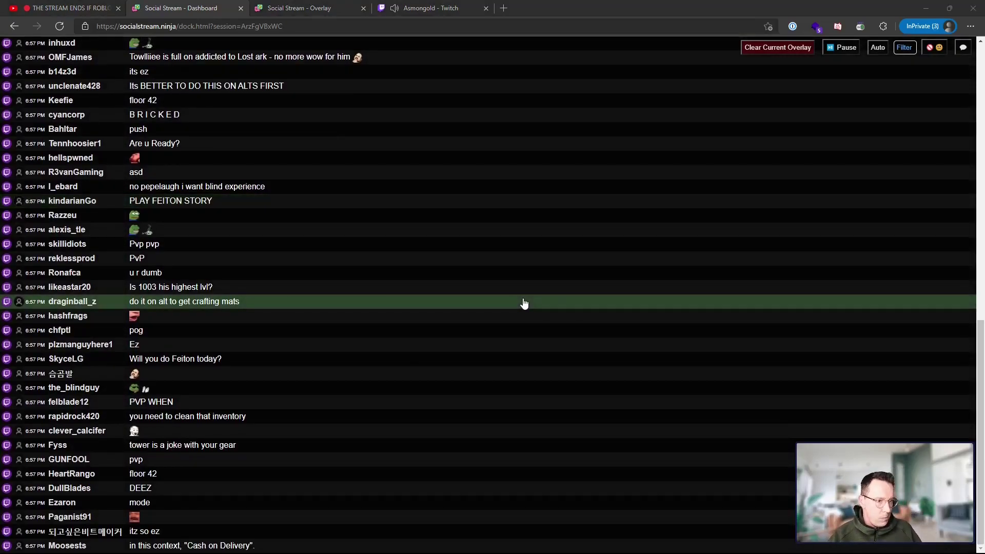
key("alt+Tab")
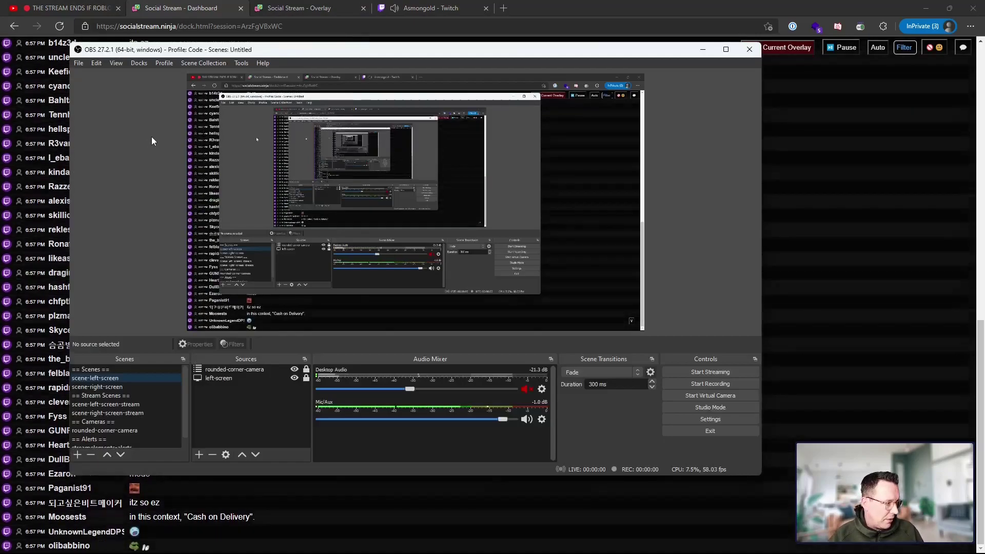
scroll(153, 399, "down", 1)
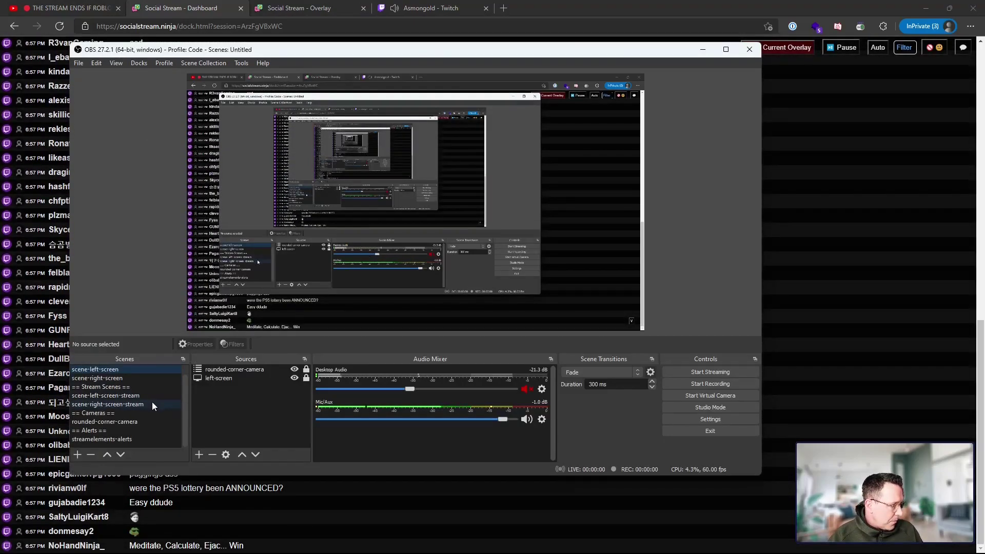
left_click(113, 439)
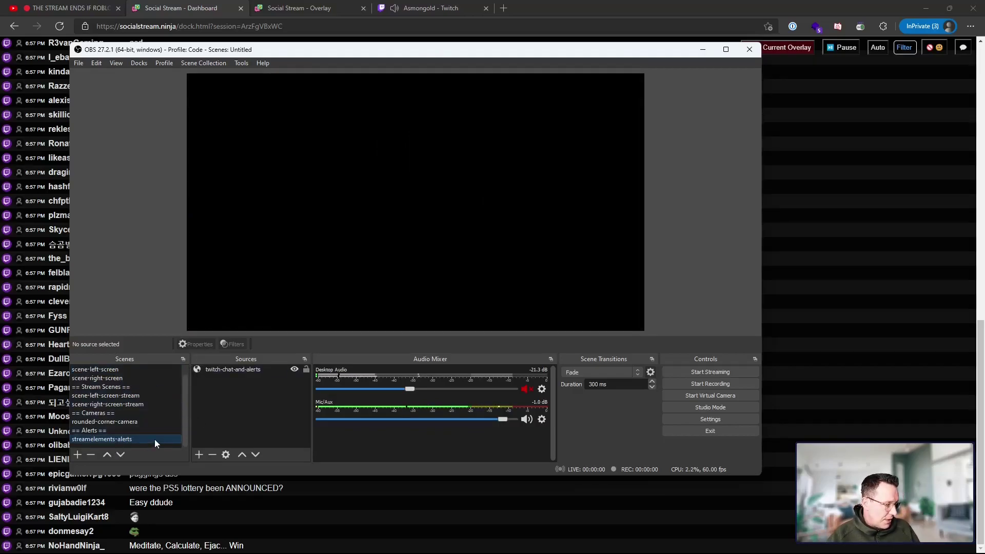
- Add a new scene named social-share-chat
left_click(78, 454)
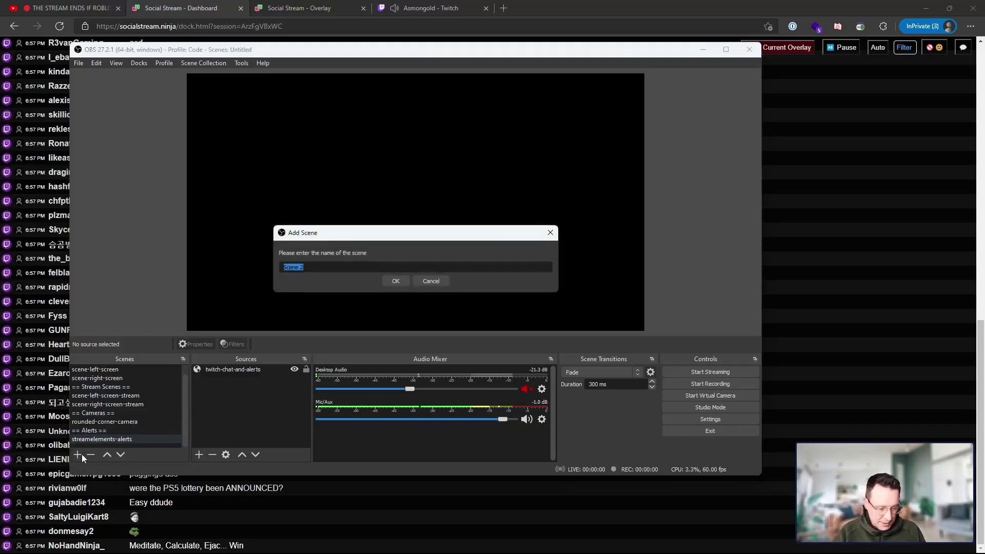
type("social")
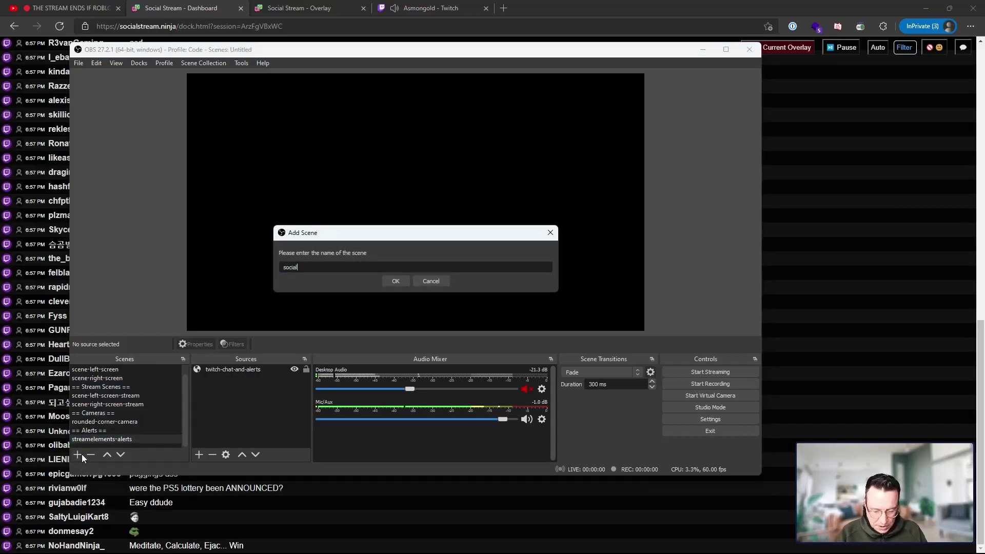
type("-share")
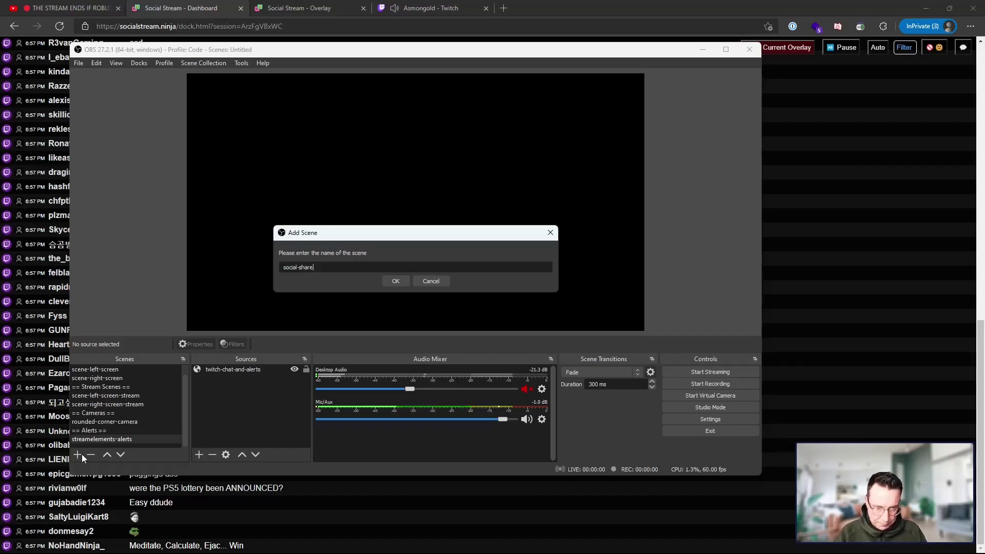
type("-chat")
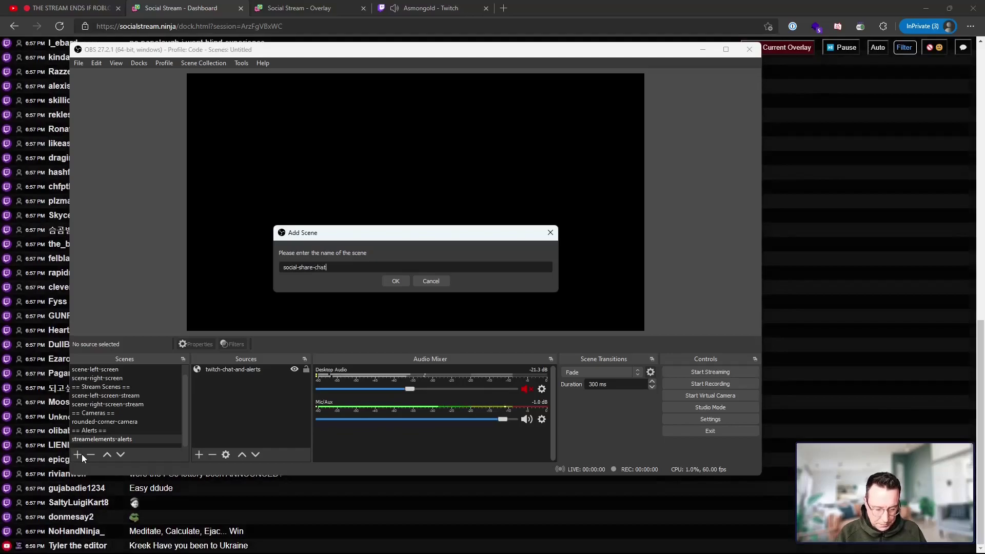
key("Return")
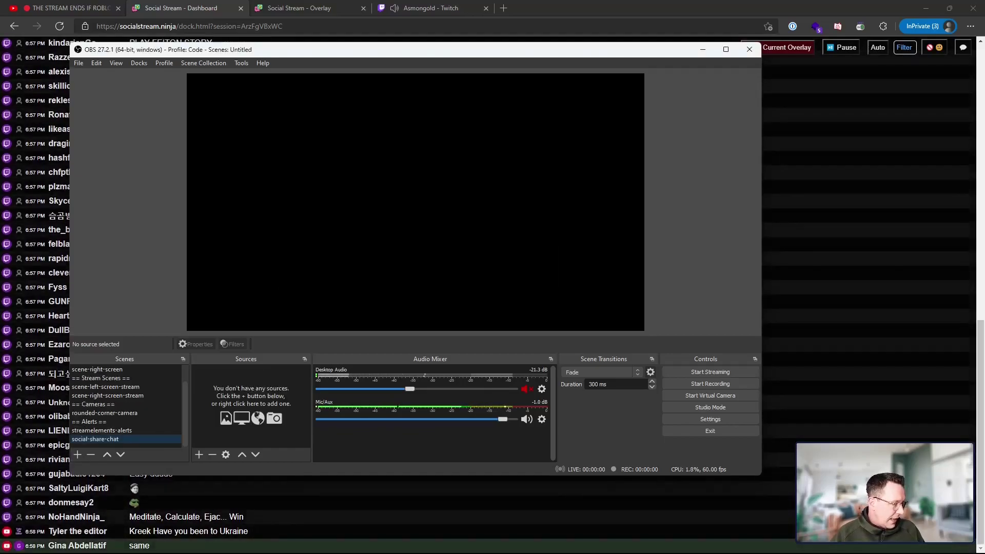
- Choose Browser as the new source type and name it single-message-overlay
left_click(200, 454)
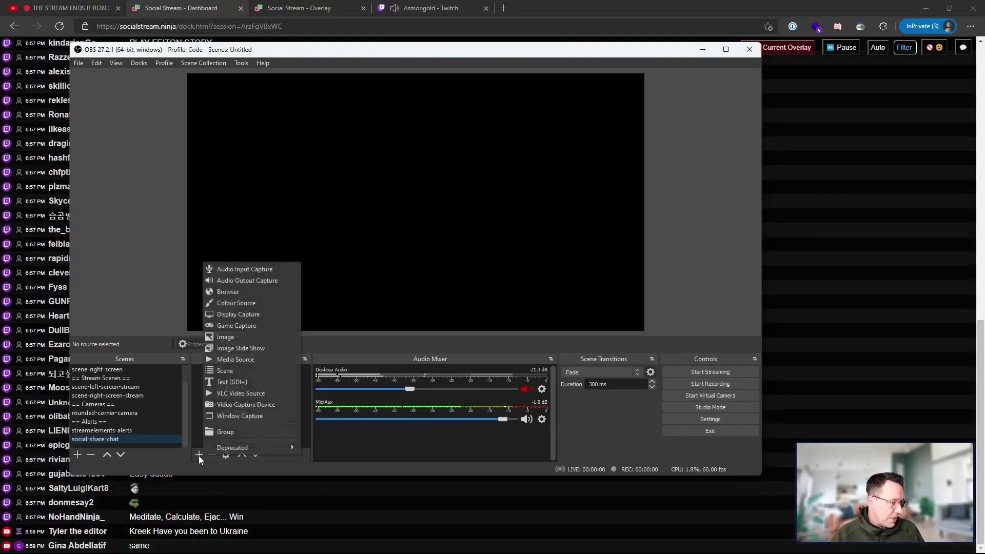
left_click(264, 288)
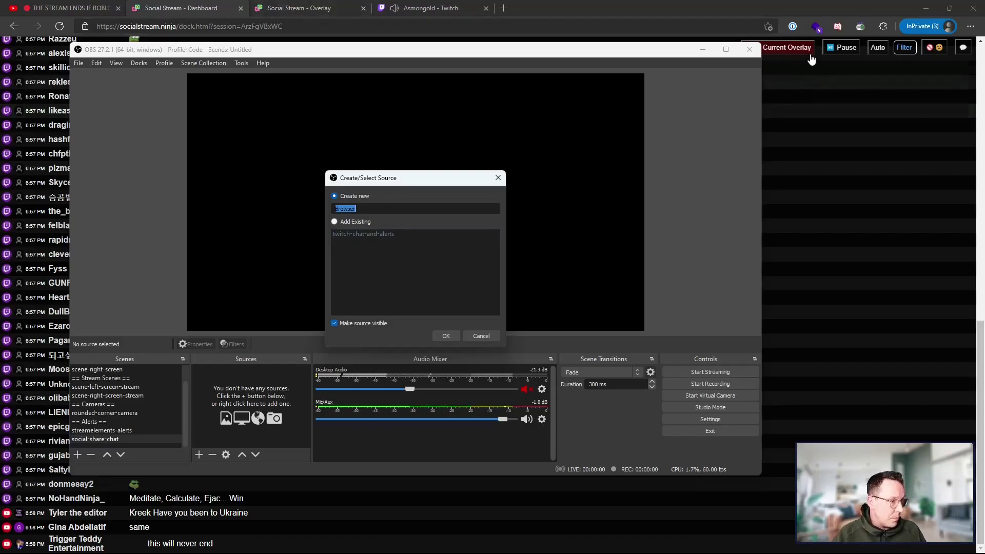
left_click(859, 64)
left_click(860, 26)
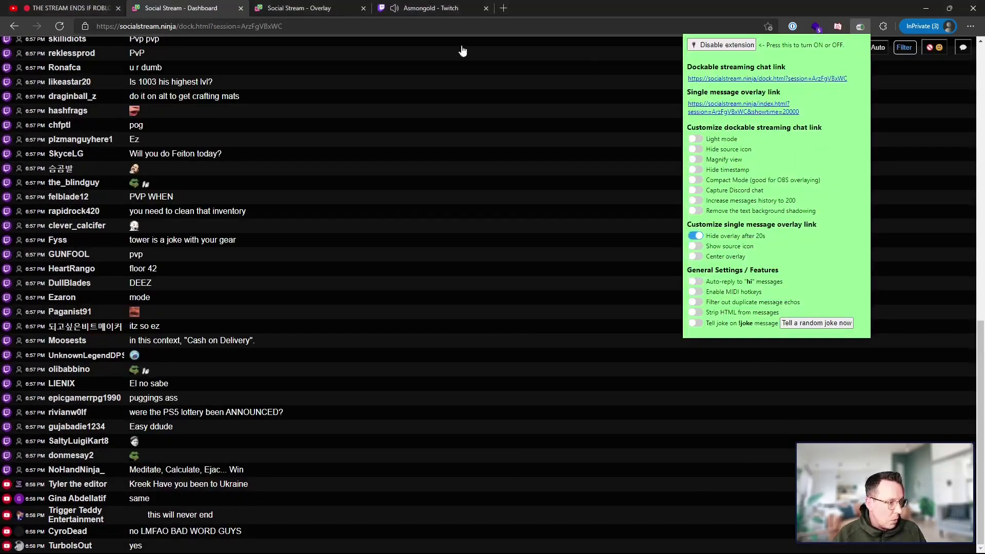
key("alt+Tab")
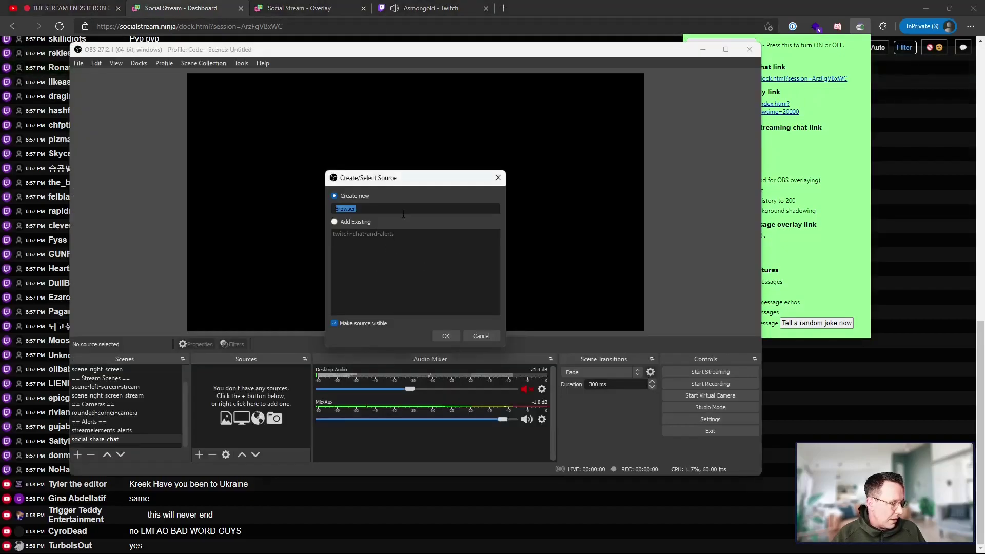
type("single")
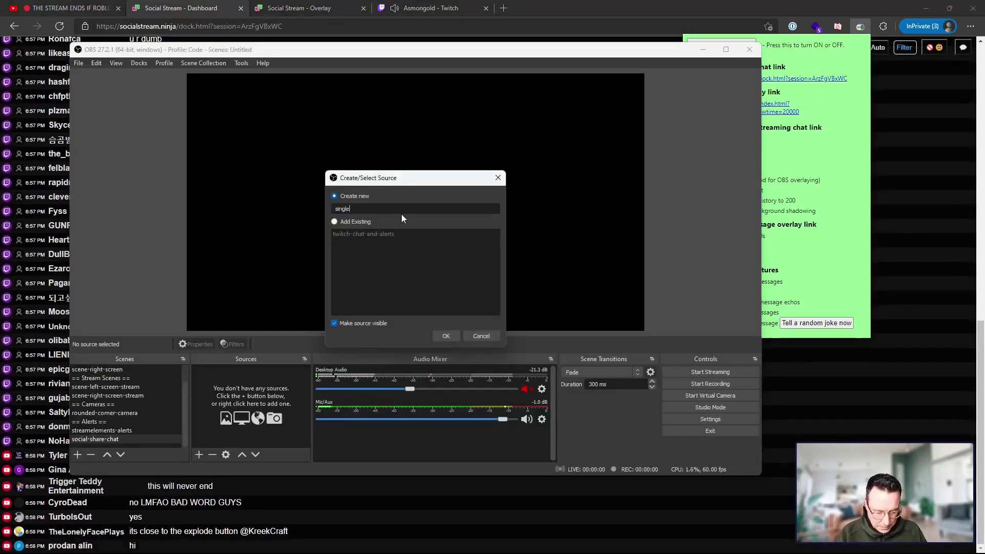
type("-message-")
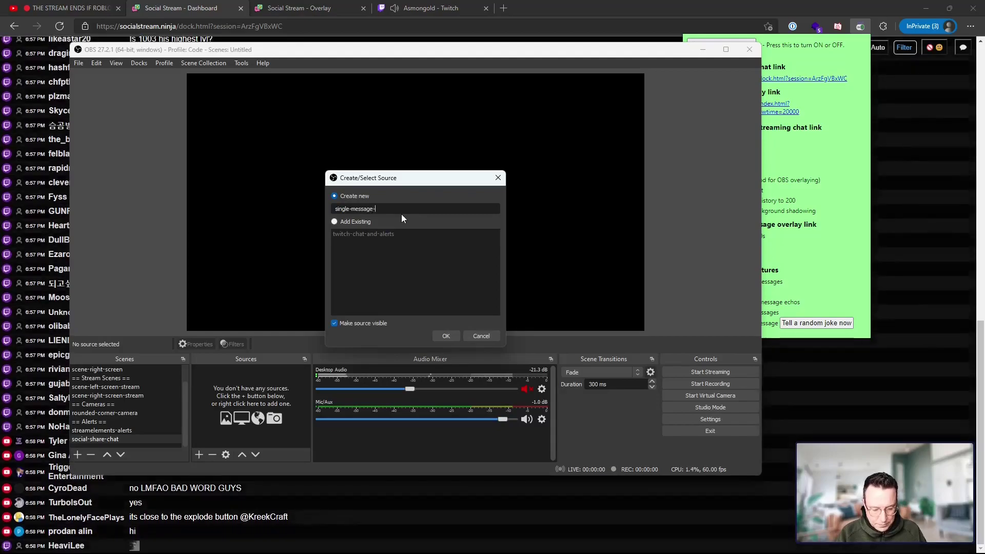
type("overlay")
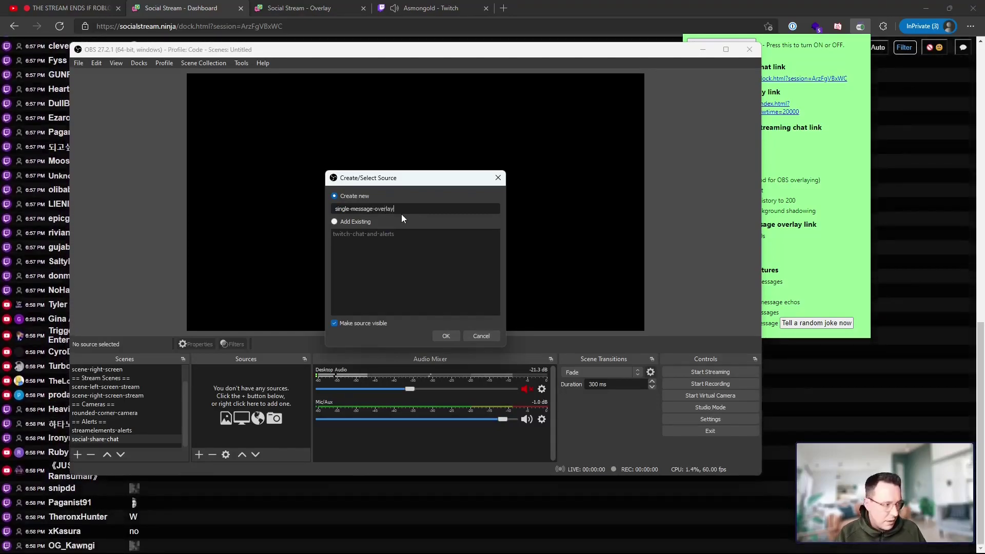
key("Return")
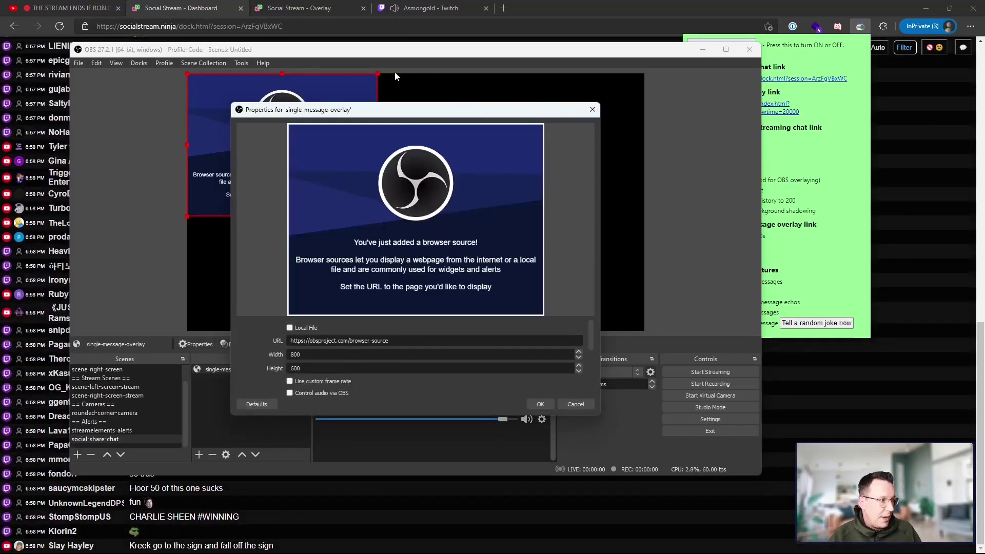
- Paste the overlay address with showtime=20000 as the source URL and confirm at 1920×300
left_click(303, 11)
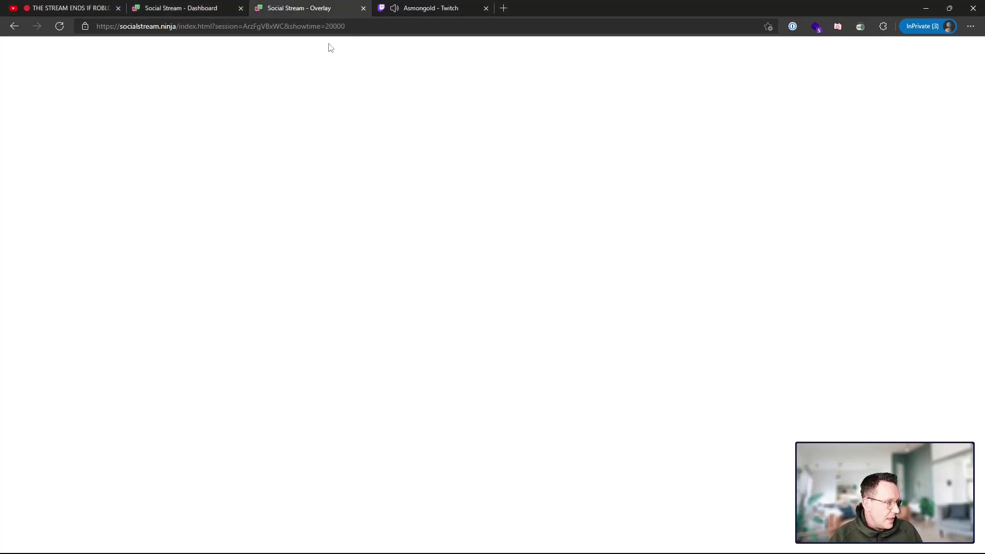
left_click(371, 25)
key("ctrl+c")
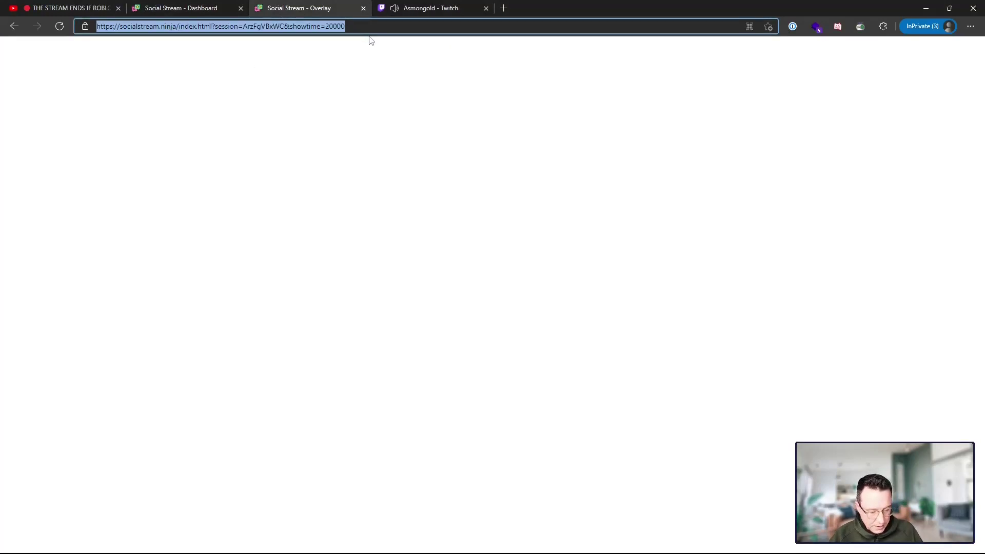
key("alt+Tab")
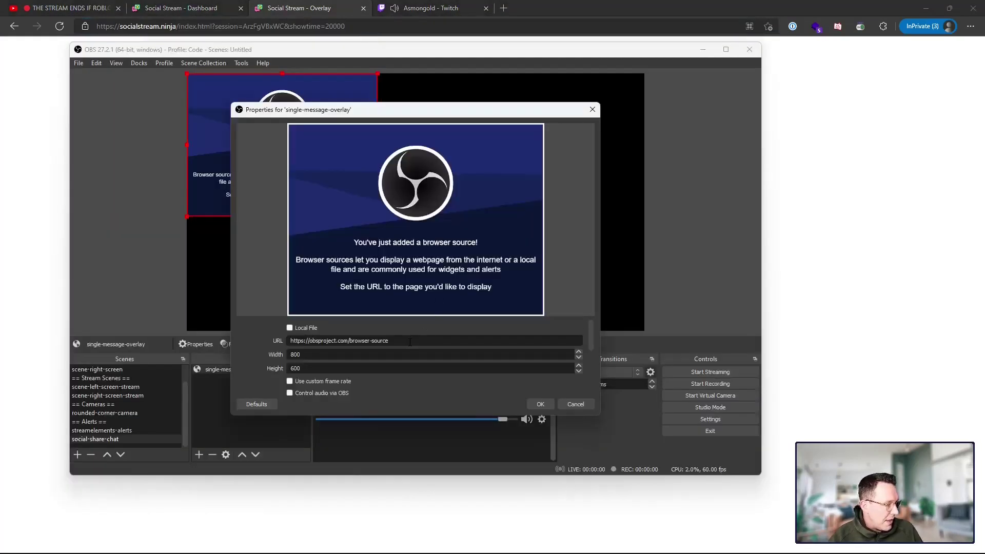
key("ctrl+a")
key("ctrl+v")
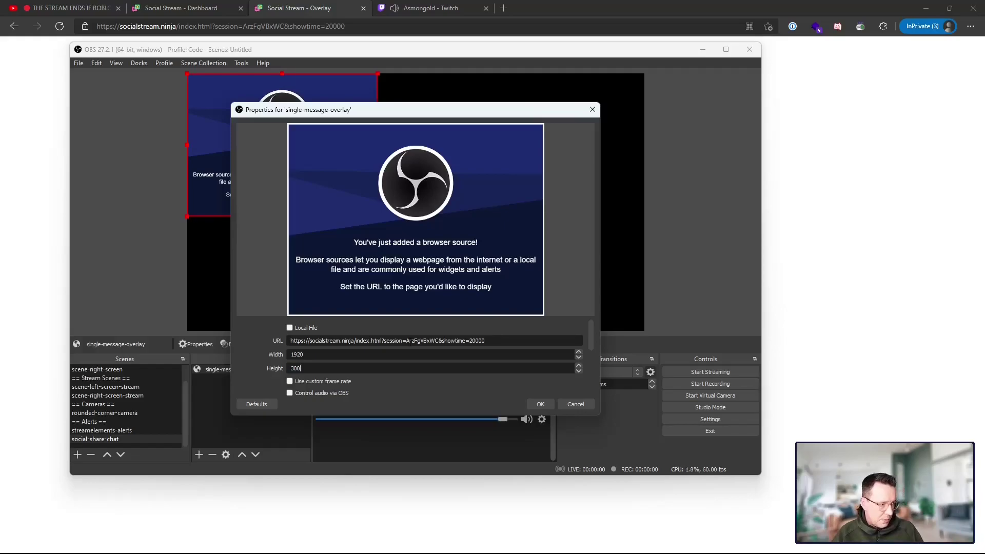
key("Return")
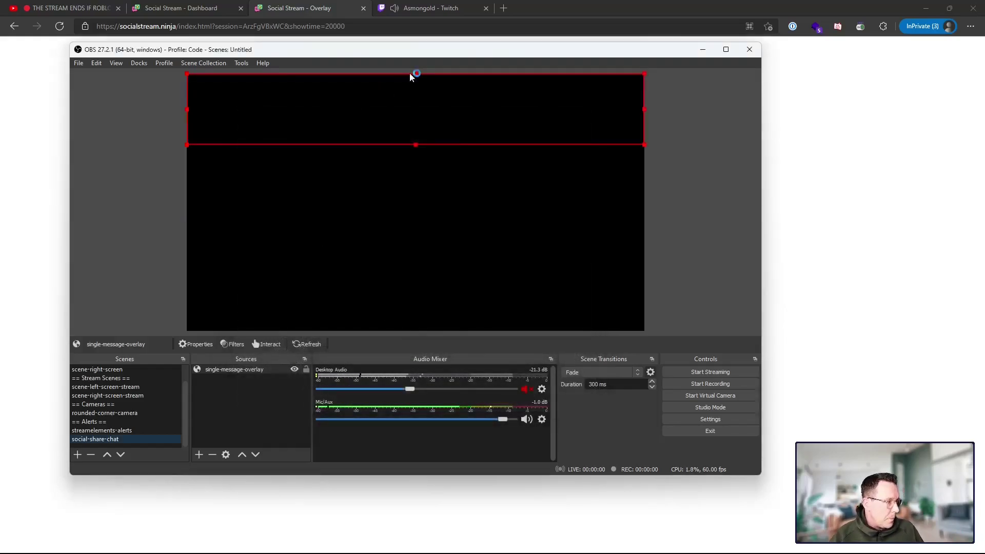
- Feature the fall-off-the-sign chat message and drag the overlay strip to the canvas bottom
left_click_drag(425, 58, 519, 85)
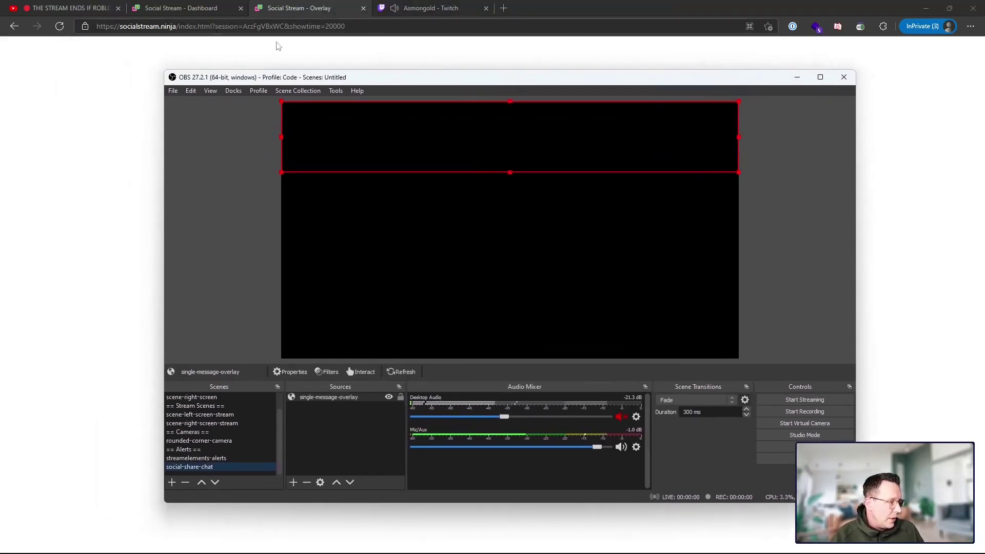
left_click(200, 10)
left_click(308, 187)
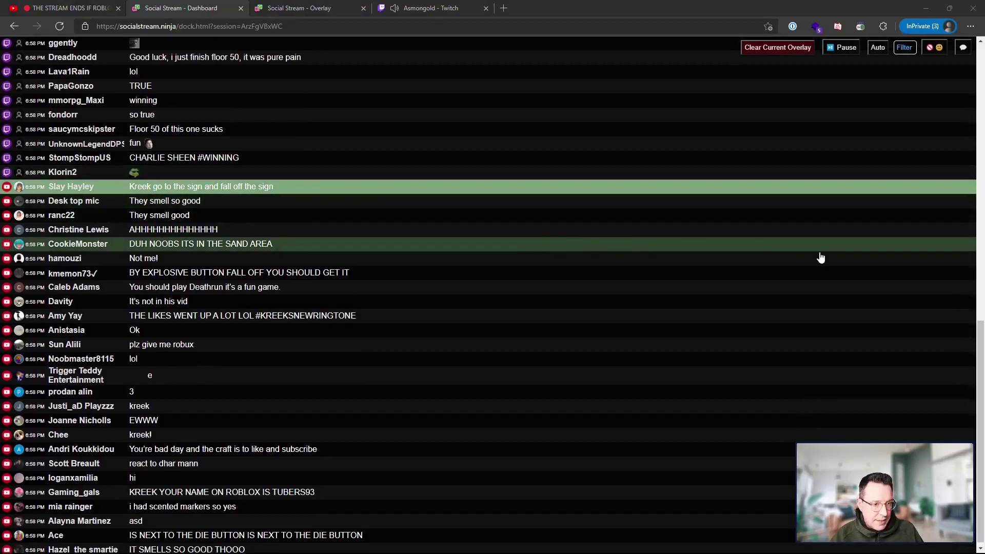
key("alt+Tab")
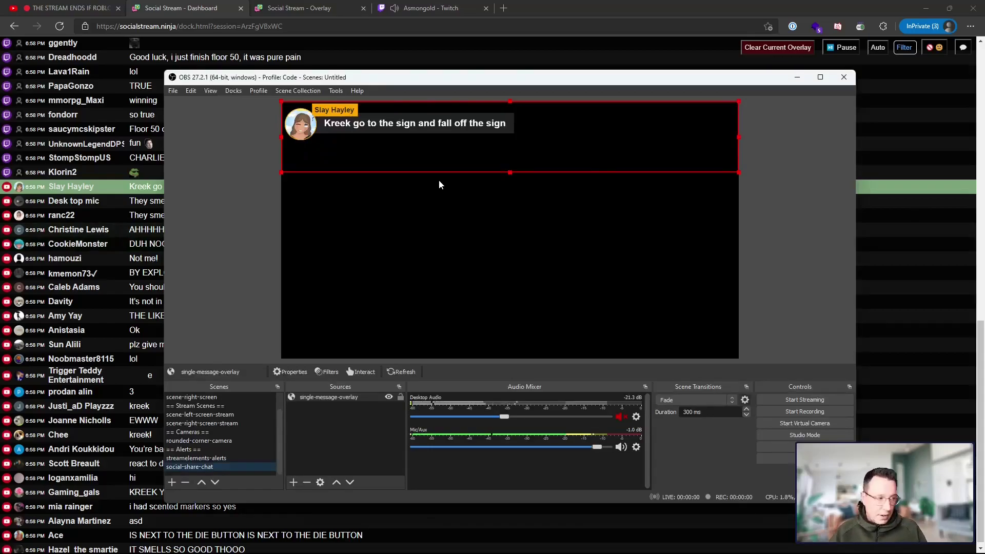
left_click_drag(447, 160, 477, 323)
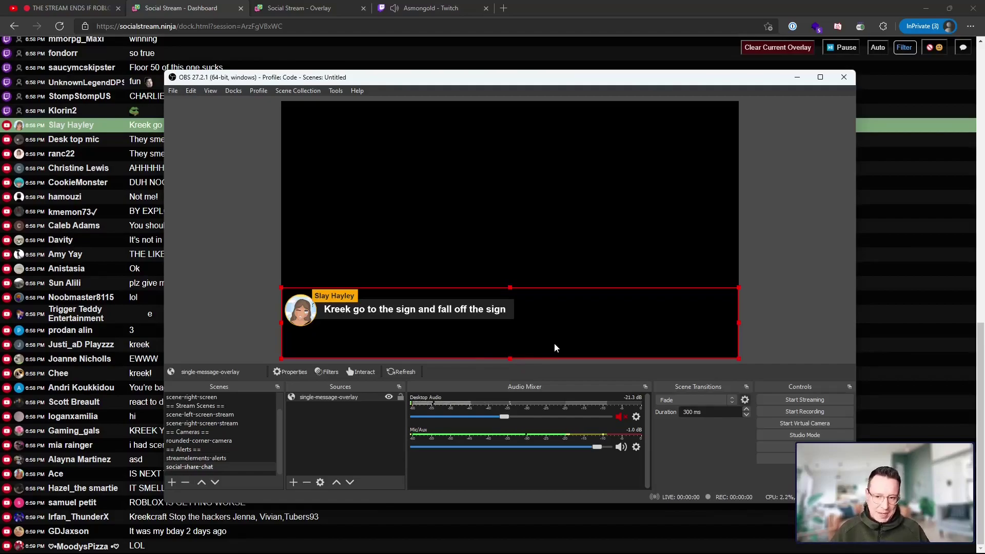
- Check the overlay page, then feature the Deathrun suggestion message and view it in OBS
left_click(251, 11)
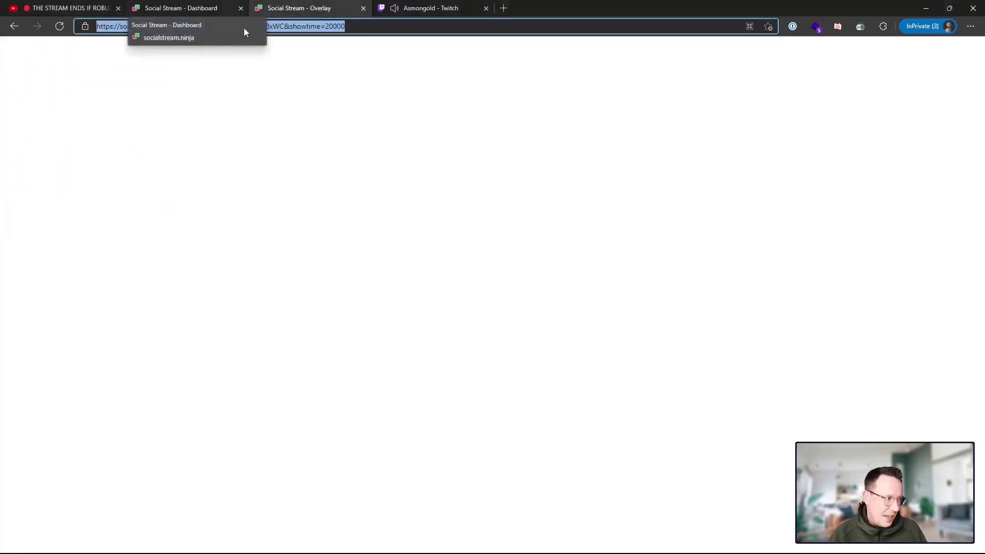
left_click(202, 11)
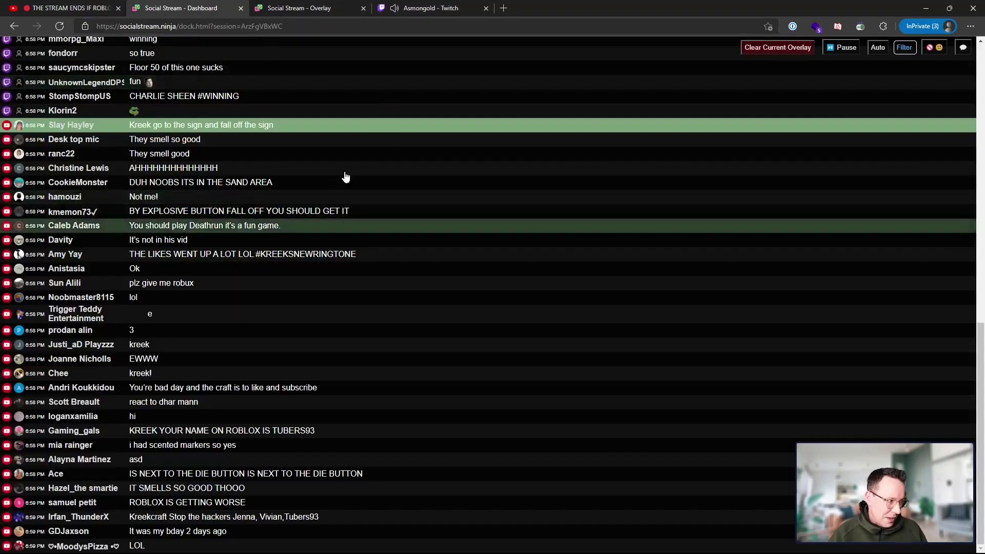
left_click(418, 220)
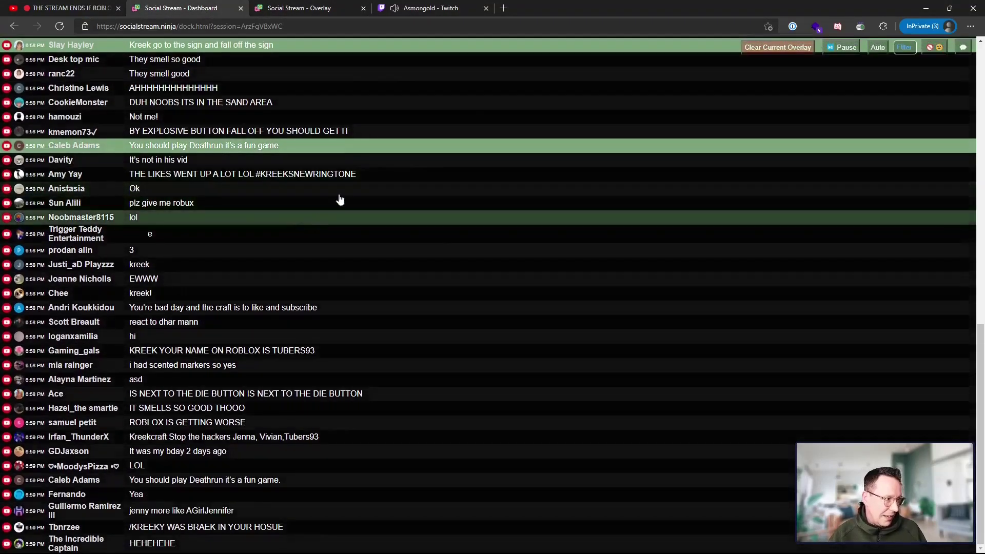
key("alt+Tab")
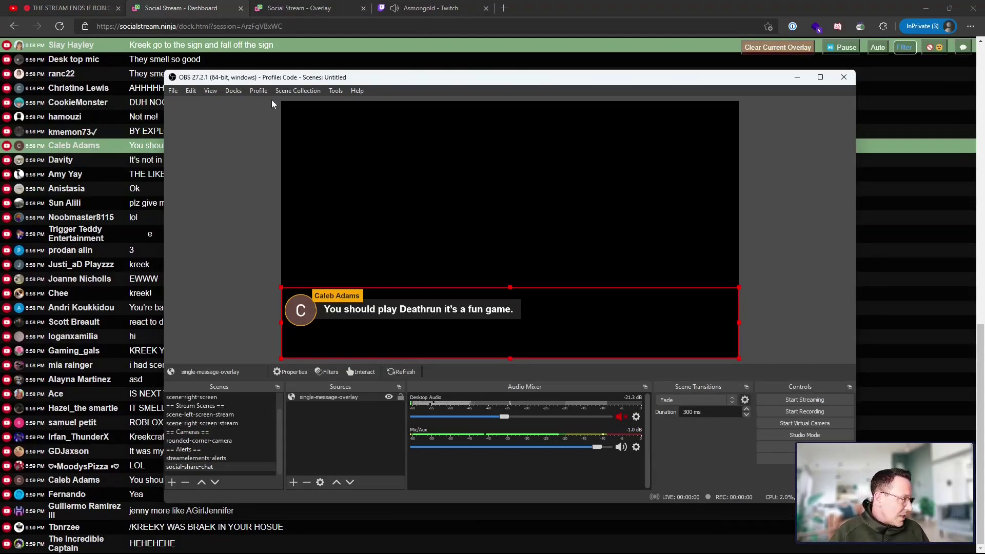
- Create a custom browser dock named social-stream-doc
left_click(236, 97)
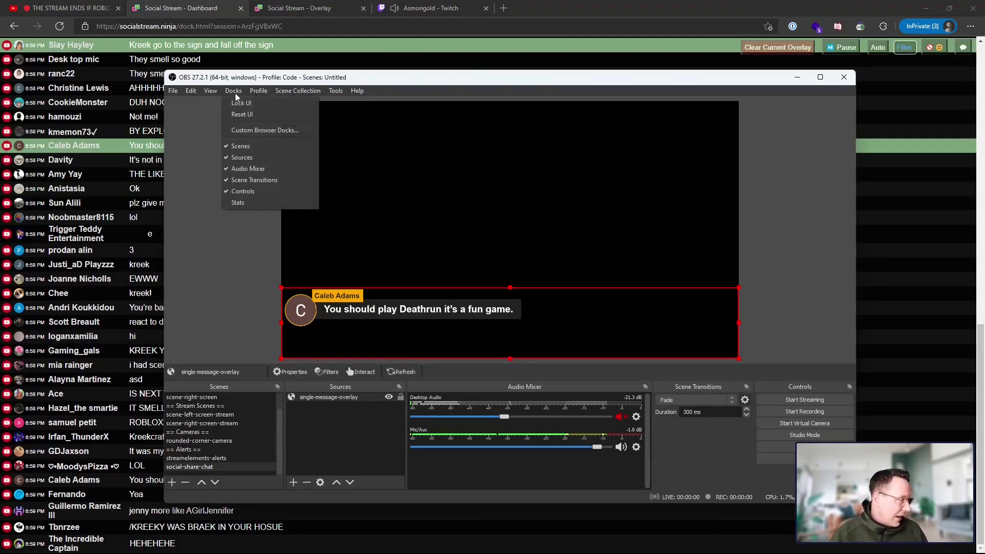
mouse_move(259, 94)
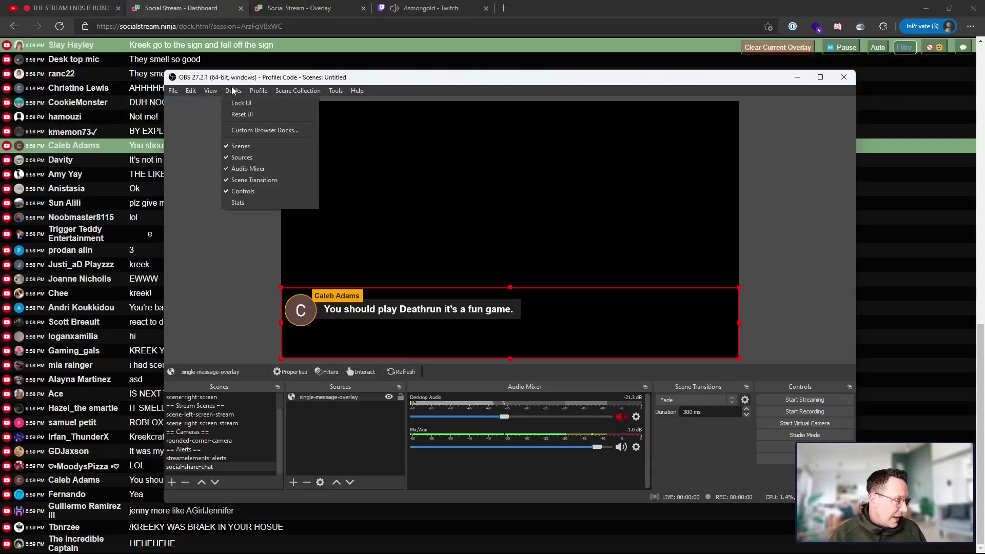
left_click(262, 132)
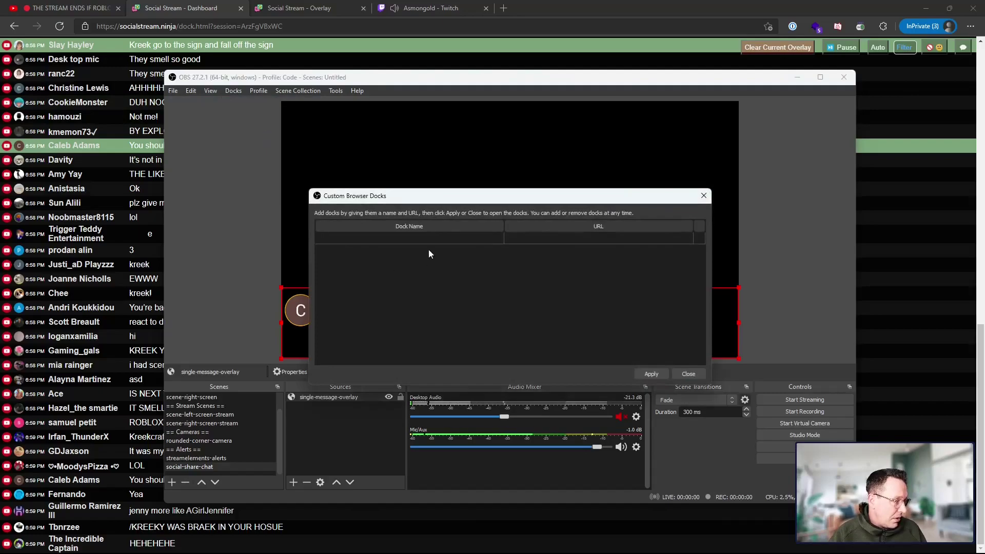
type("s")
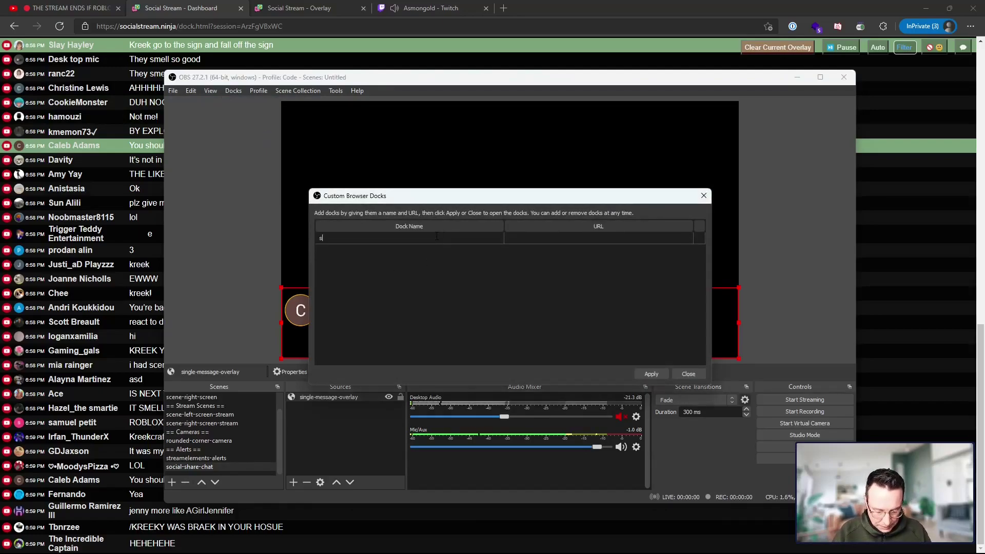
type("ocial-st")
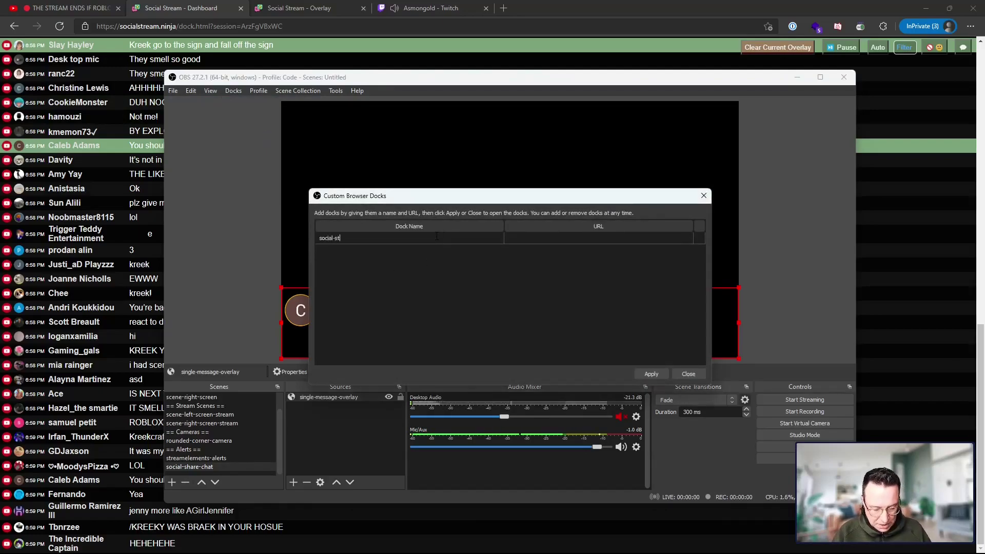
type("ream-d")
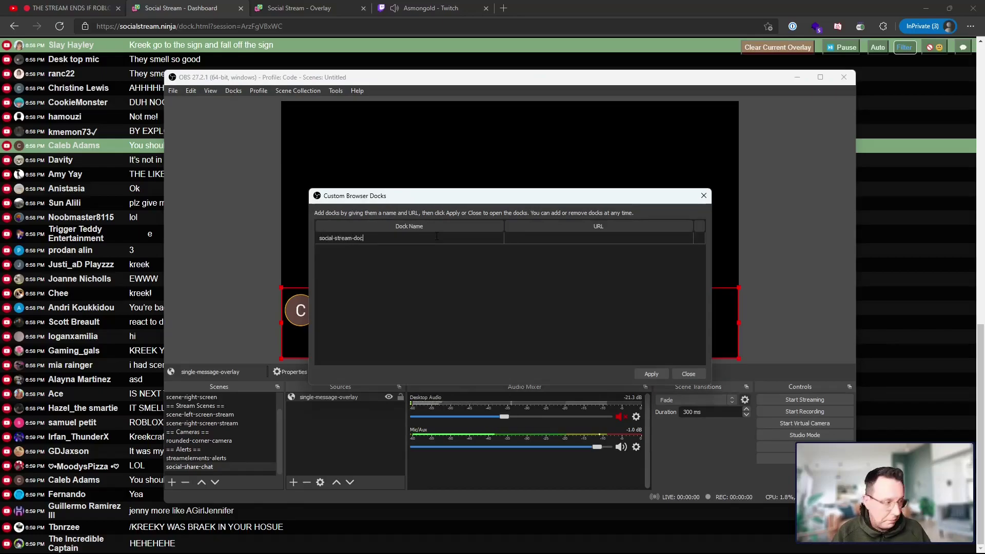
type("oc")
key("Return")
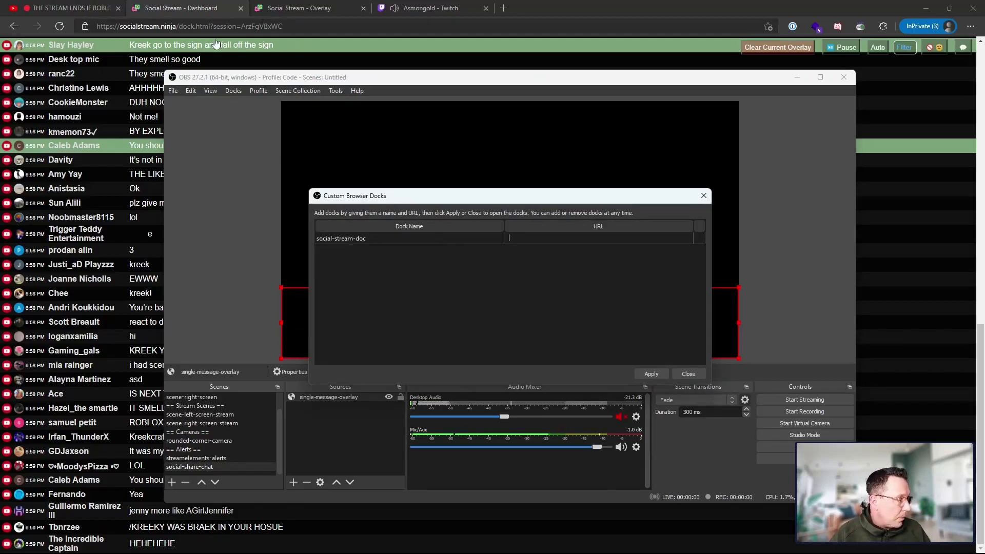
- Paste the dashboard page address as the dock URL, apply it, and dock it on the right
left_click(171, 31)
key("ctrl+c")
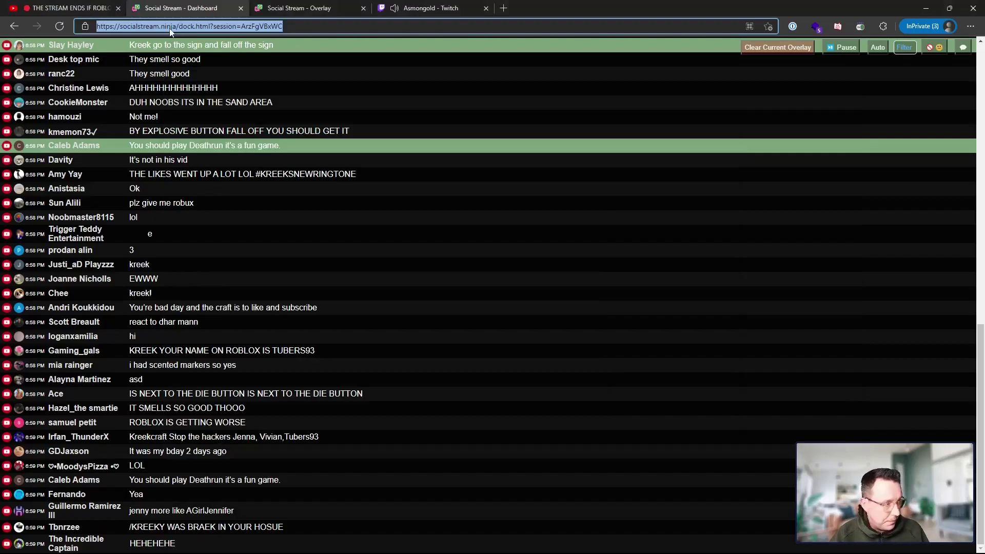
key("alt+Tab")
double_click(571, 239)
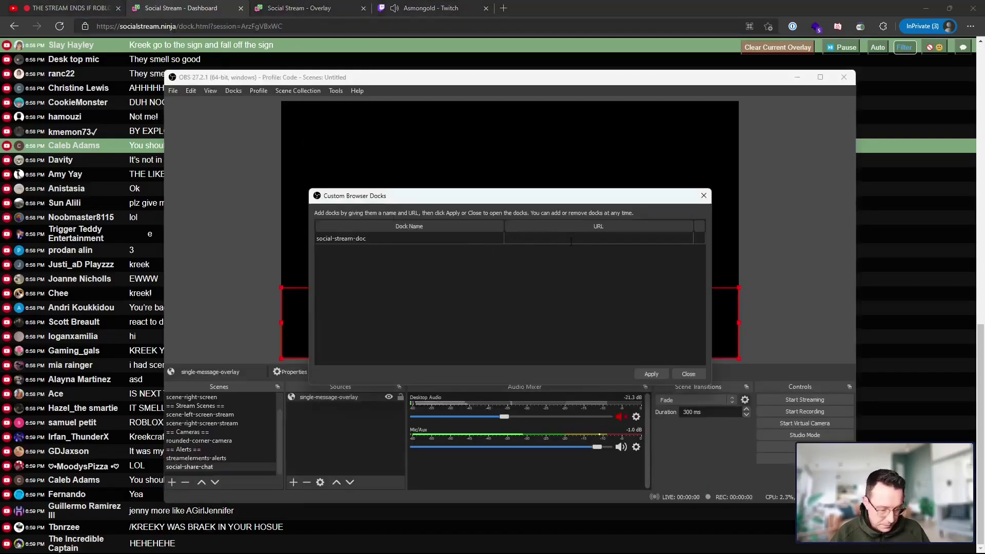
key("ctrl+v")
left_click(650, 375)
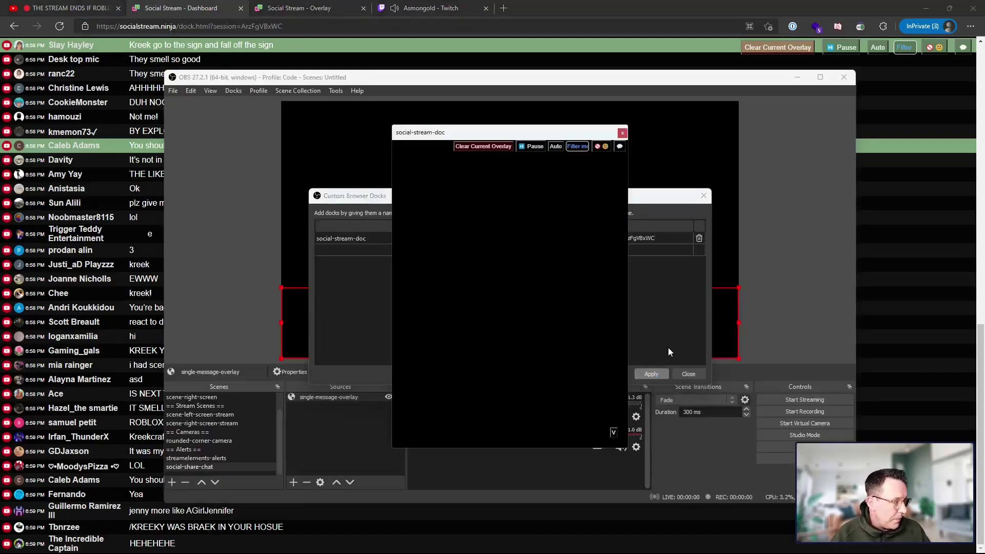
left_click_drag(511, 134, 709, 199)
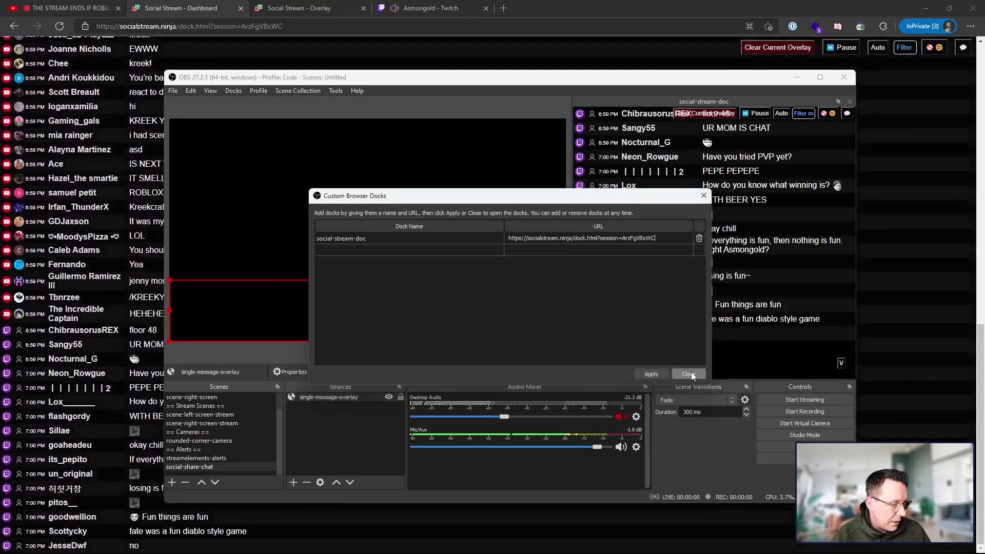
- Close the dock setup, feature the 49th-message chat, then switch the overlay to the 'LOL' message
left_click(688, 373)
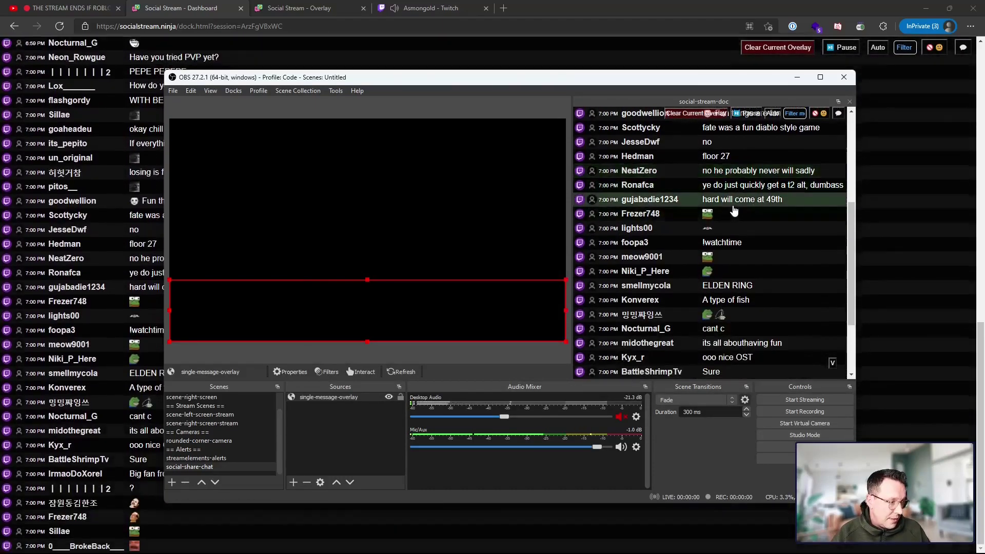
left_click(733, 204)
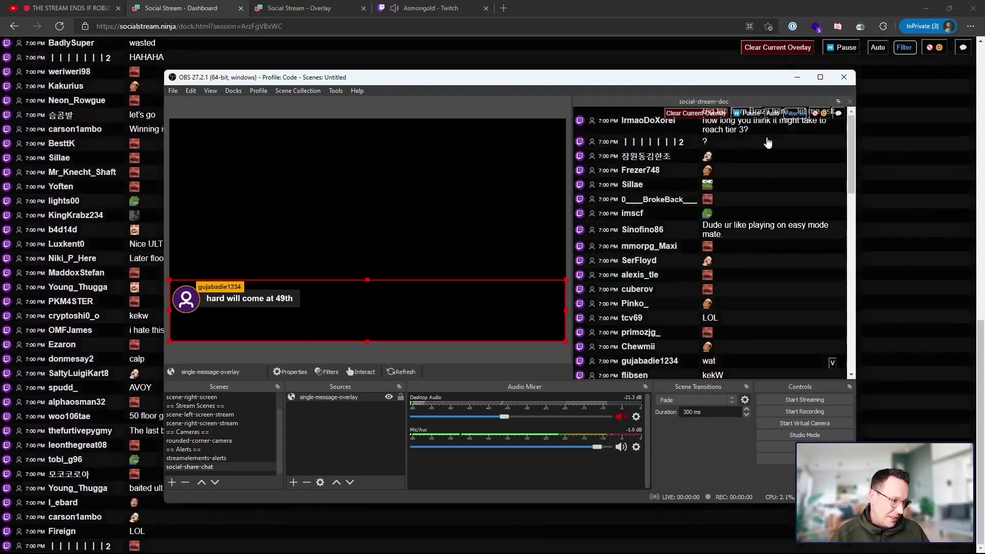
left_click(737, 234)
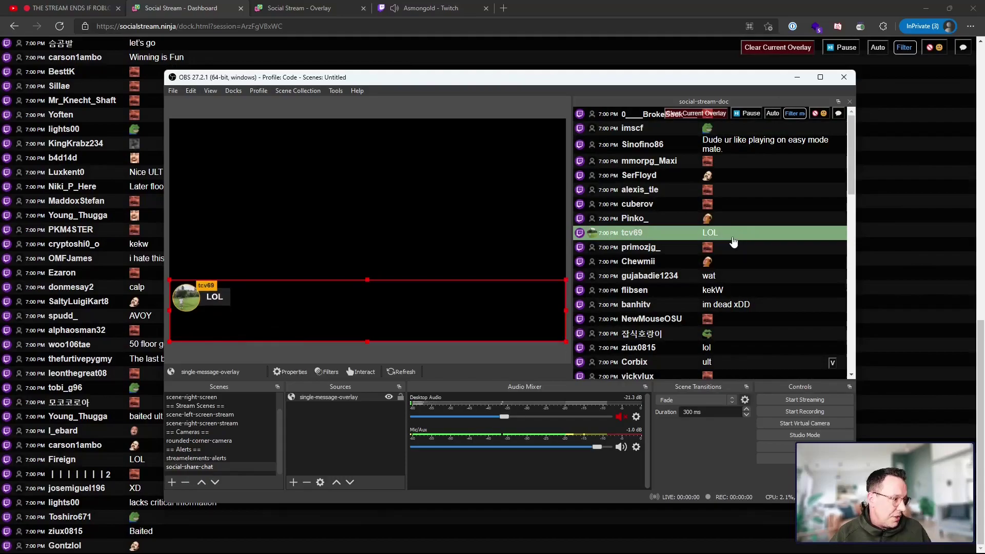
- Turn on Hide source icon and Hide timestamp, and copy '&hidesource&notime' from the dockable link
left_click(857, 31)
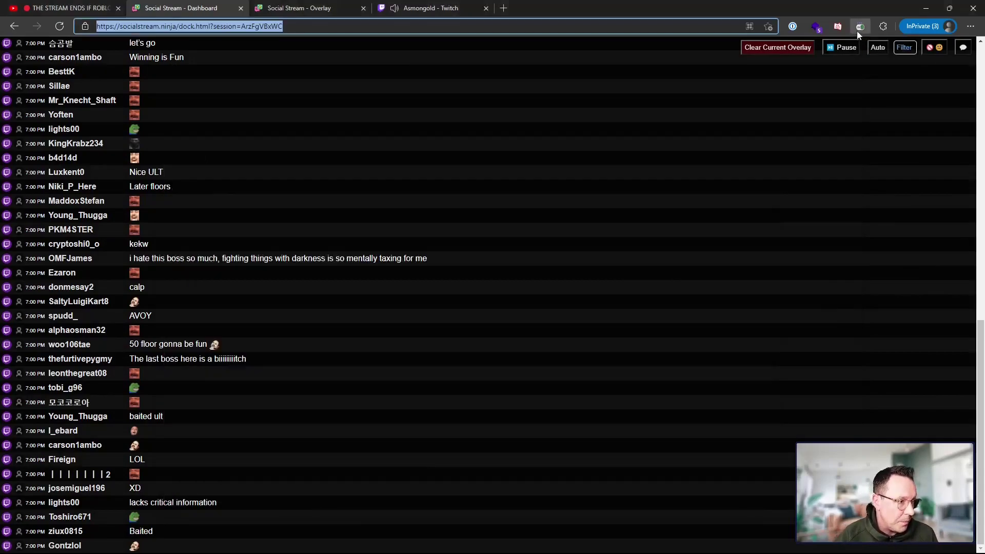
left_click(857, 30)
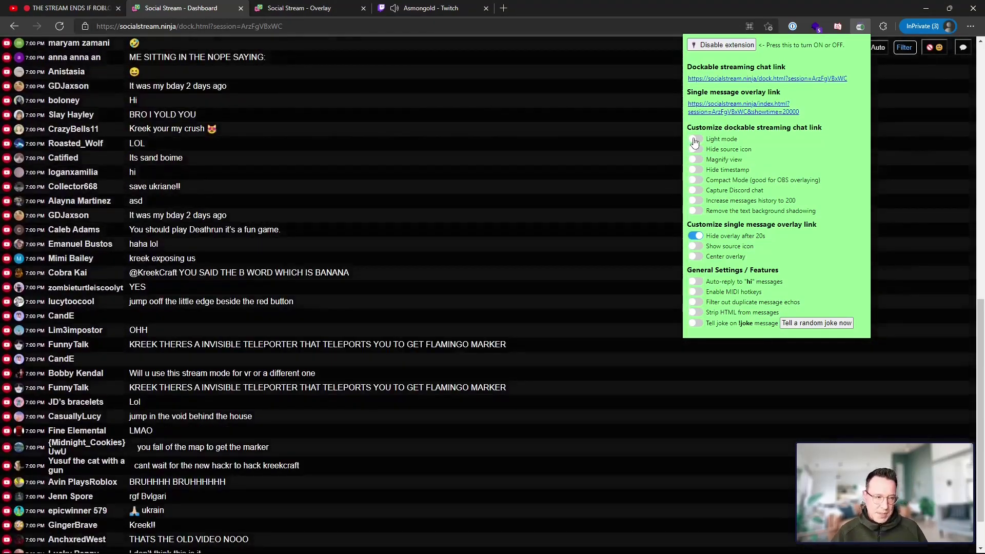
key("alt+Tab")
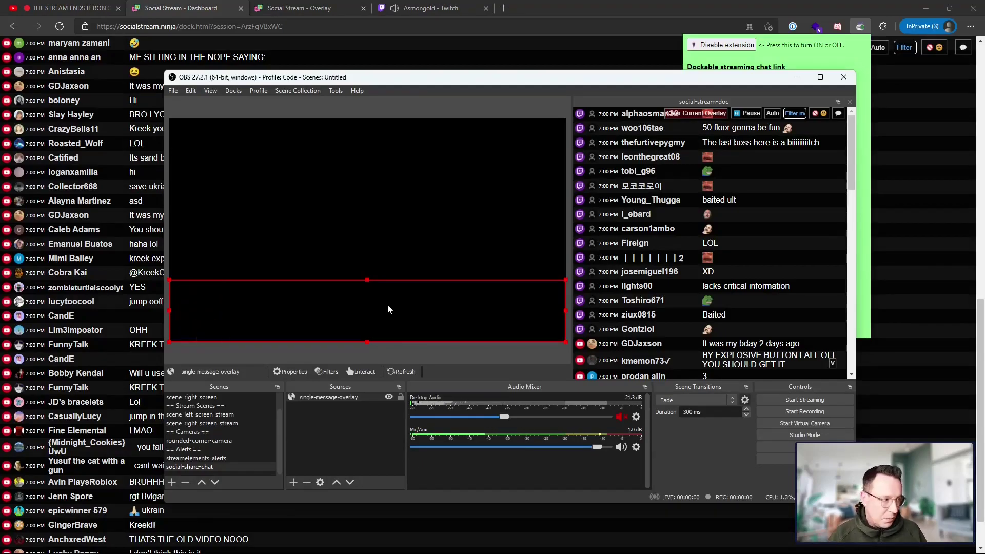
left_click(799, 55)
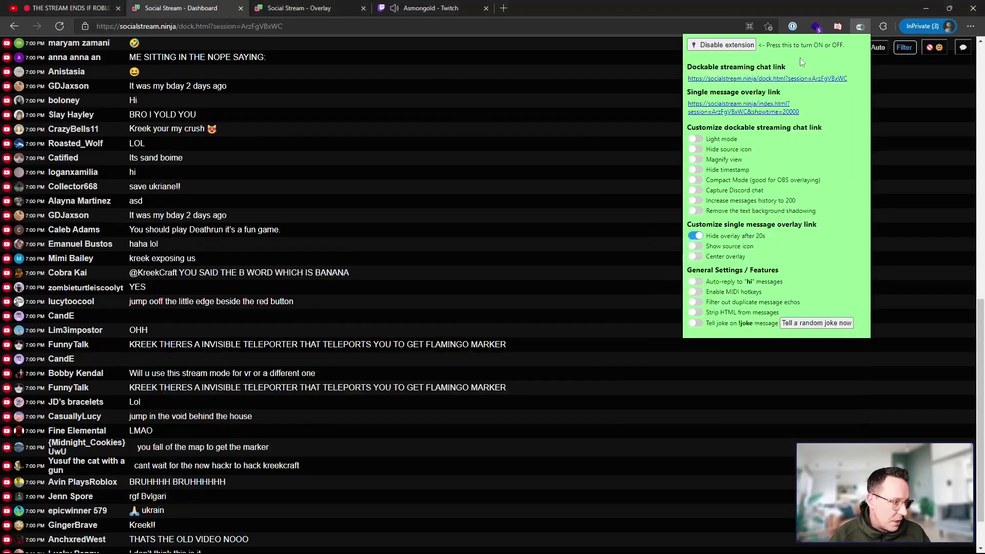
left_click(699, 150)
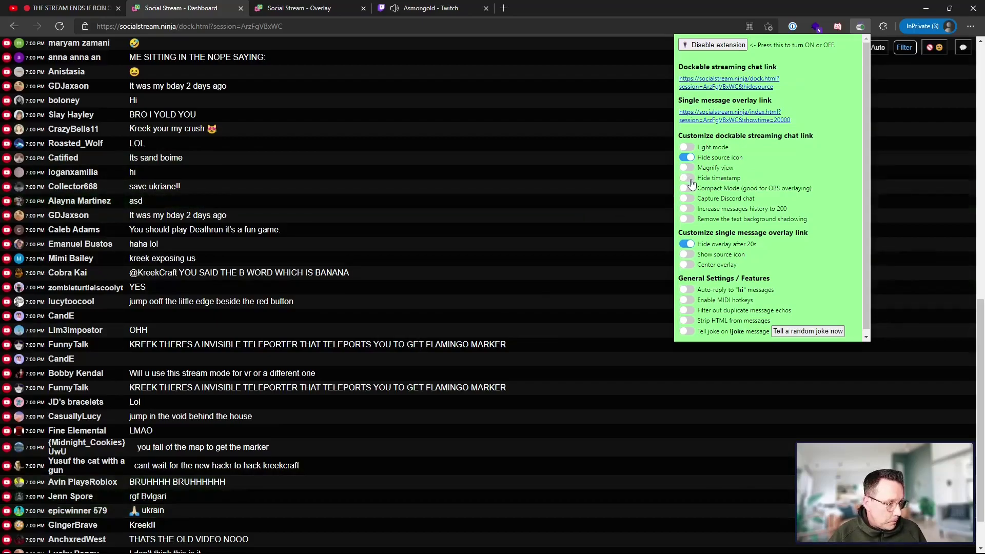
left_click(690, 180)
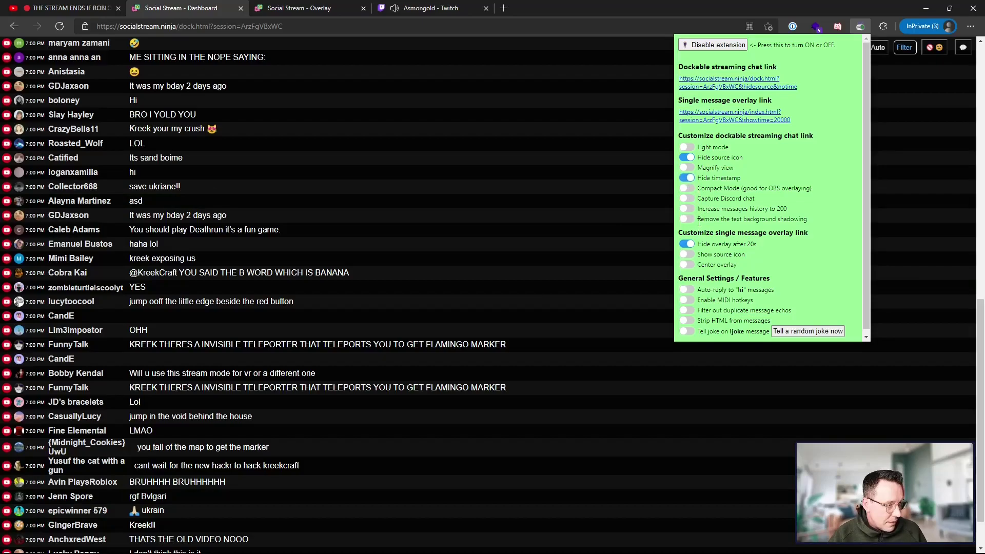
scroll(702, 222, "down", 1)
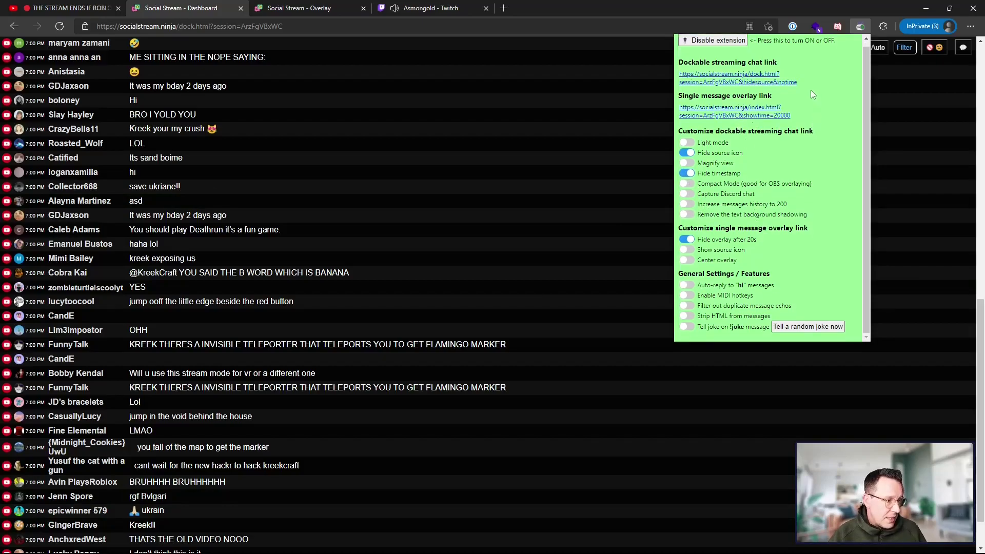
left_click_drag(679, 95, 719, 81)
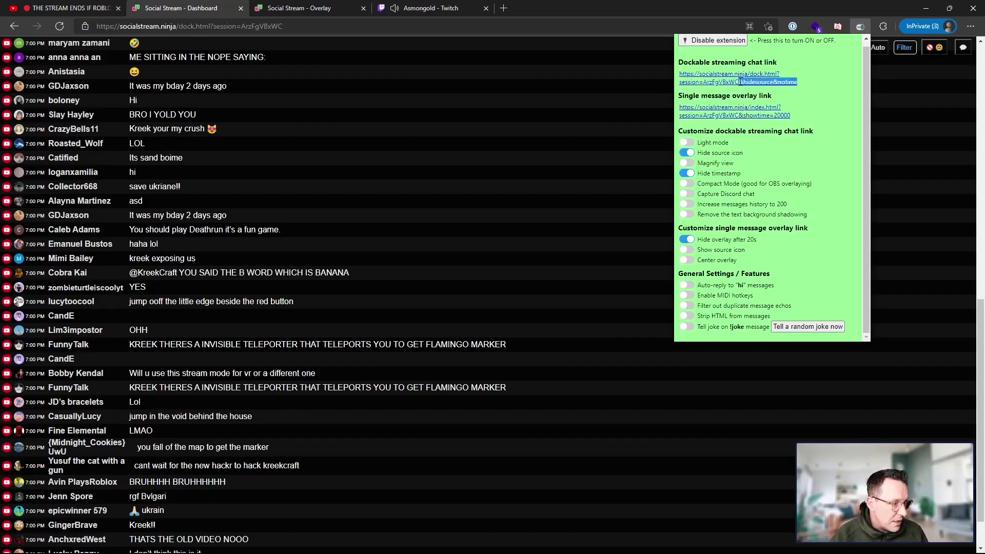
key("alt+Tab")
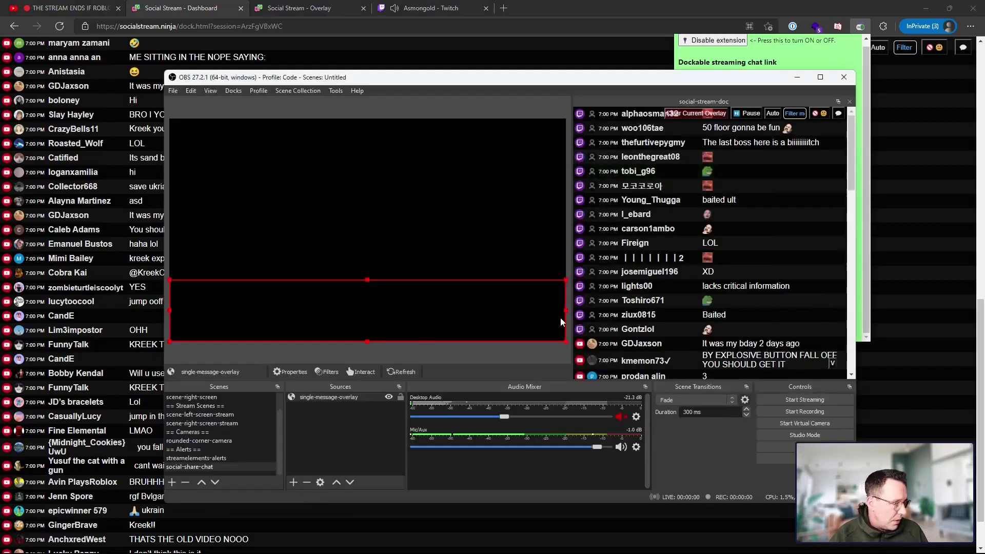
- Append &hidesource&notime to the social-stream-doc dock URL in Custom Browser Docks
left_click(233, 91)
mouse_move(258, 91)
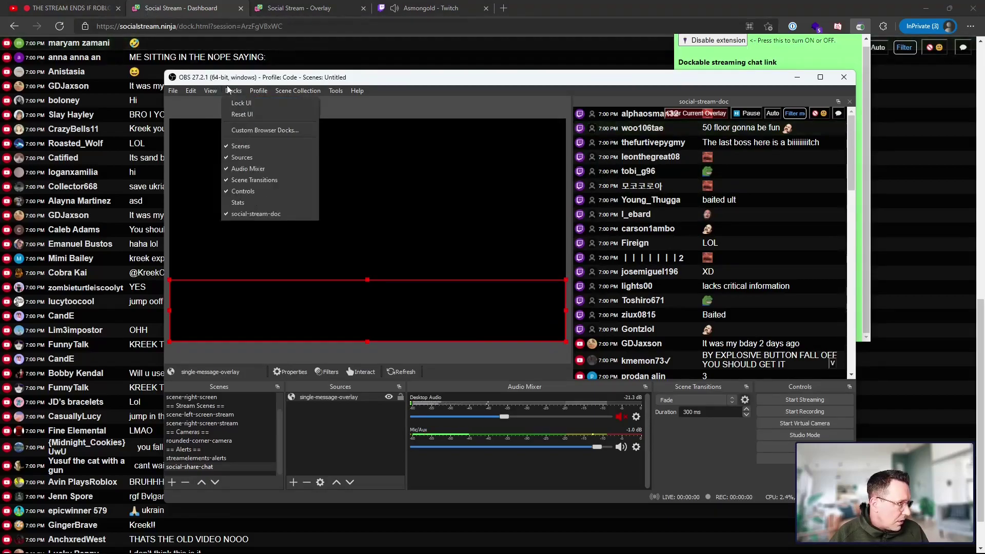
left_click(242, 131)
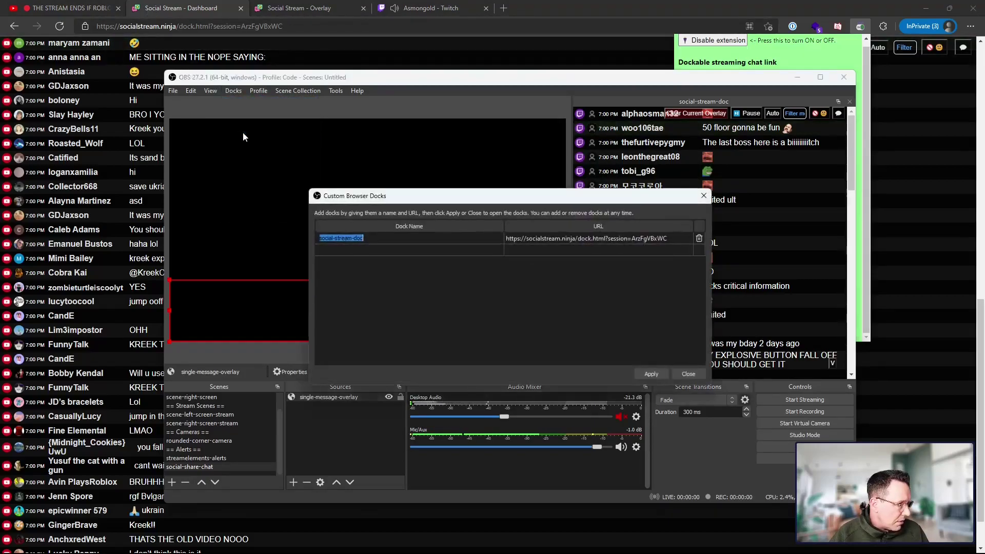
left_click(667, 237)
left_click(669, 238)
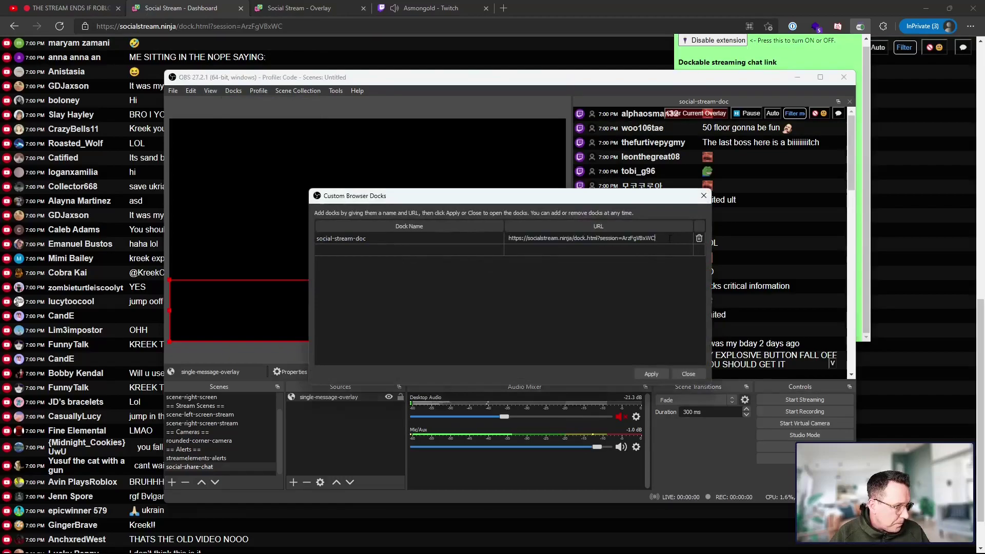
type("&hidesource&notime")
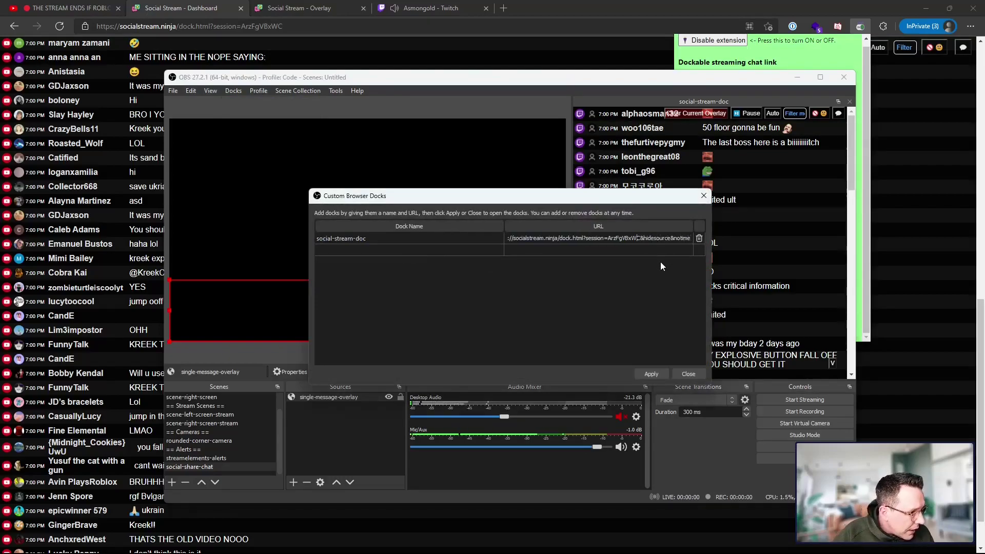
key("shift+Right")
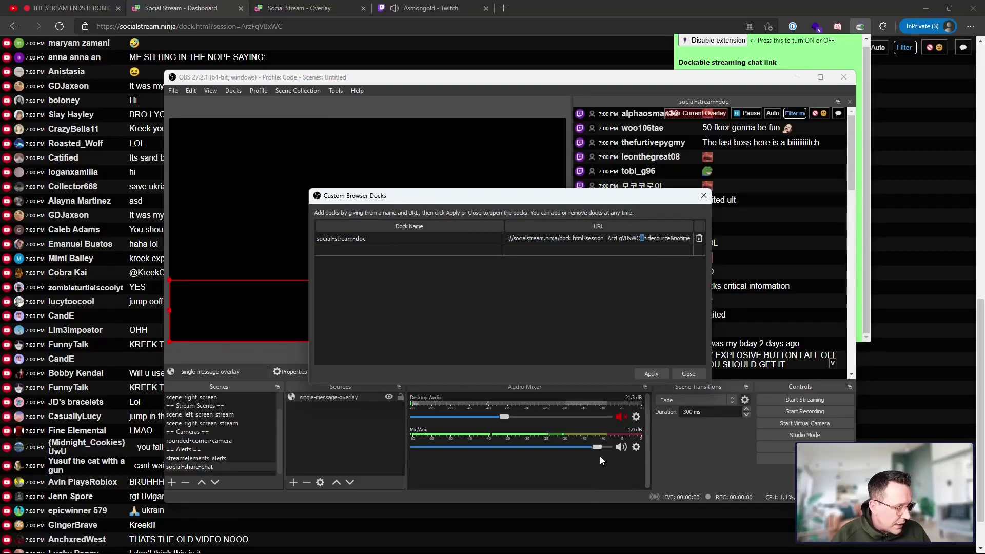
- Apply and close the dock settings, then feature the 'No' message from the reloaded dock
left_click(642, 373)
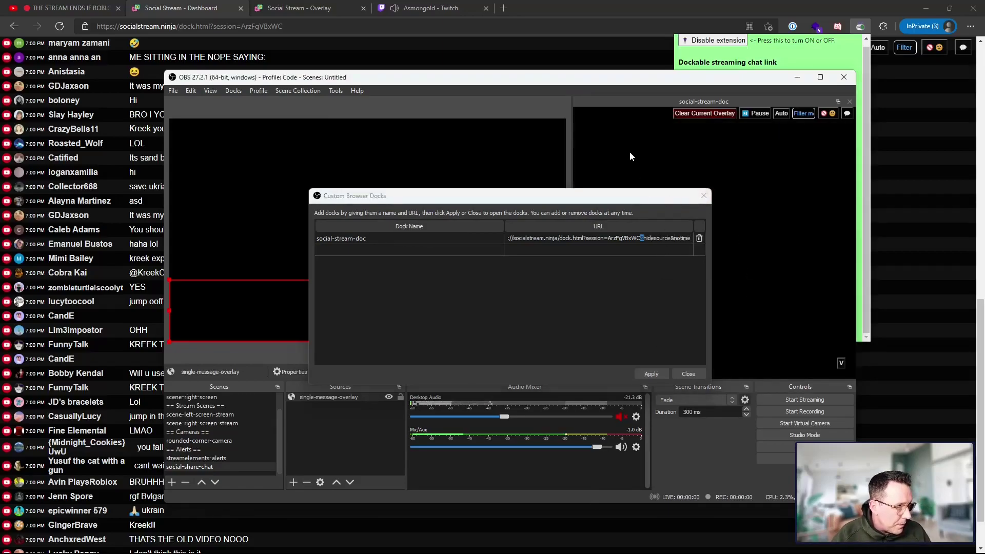
left_click(688, 374)
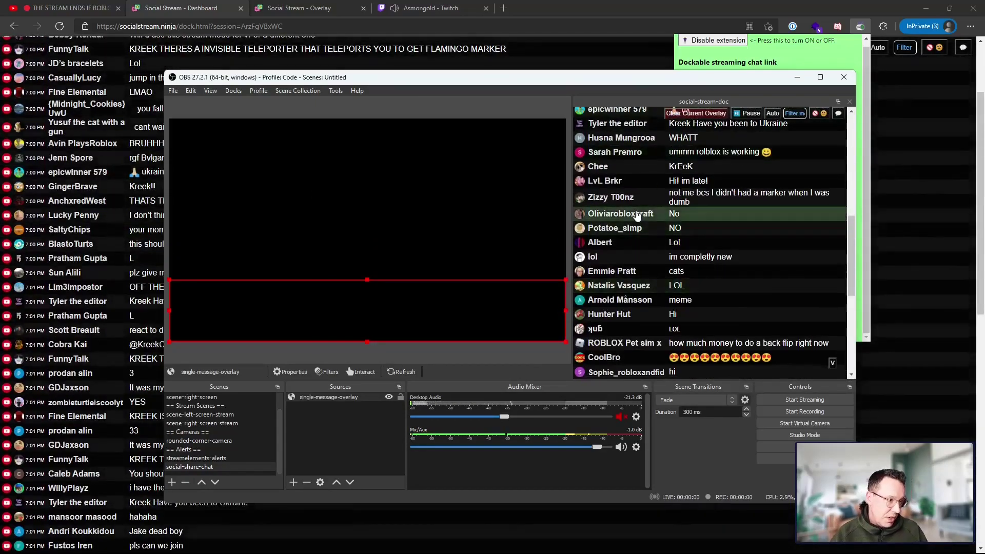
left_click(729, 202)
left_click(729, 215)
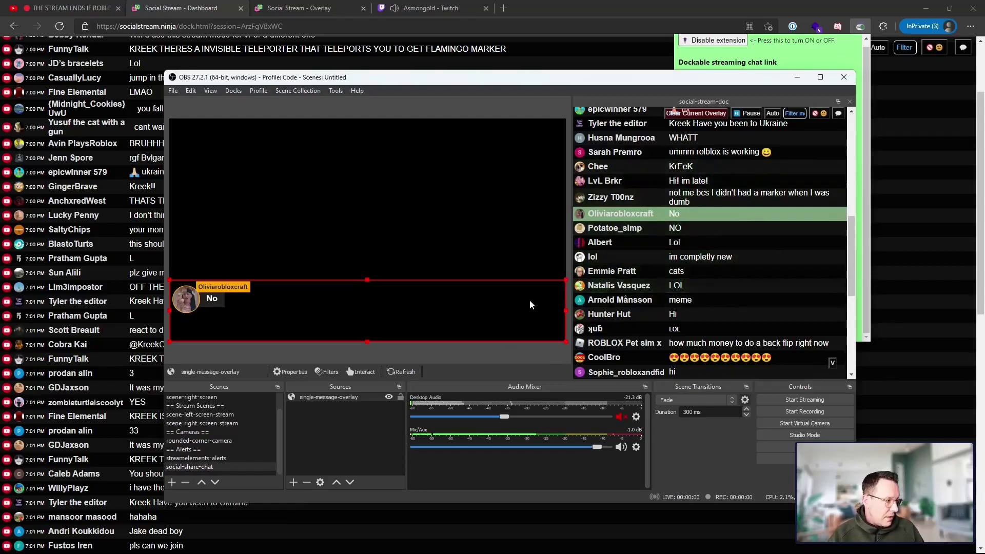
- Enable Compact Mode and copy the new '&compact' option from the dockable chat link
left_click_drag(551, 80, 500, 129)
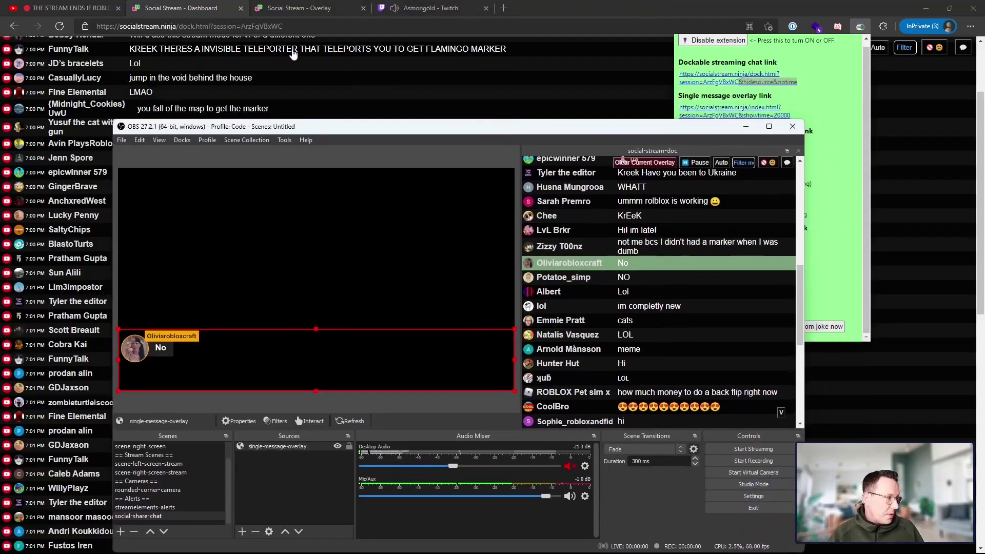
left_click(864, 94)
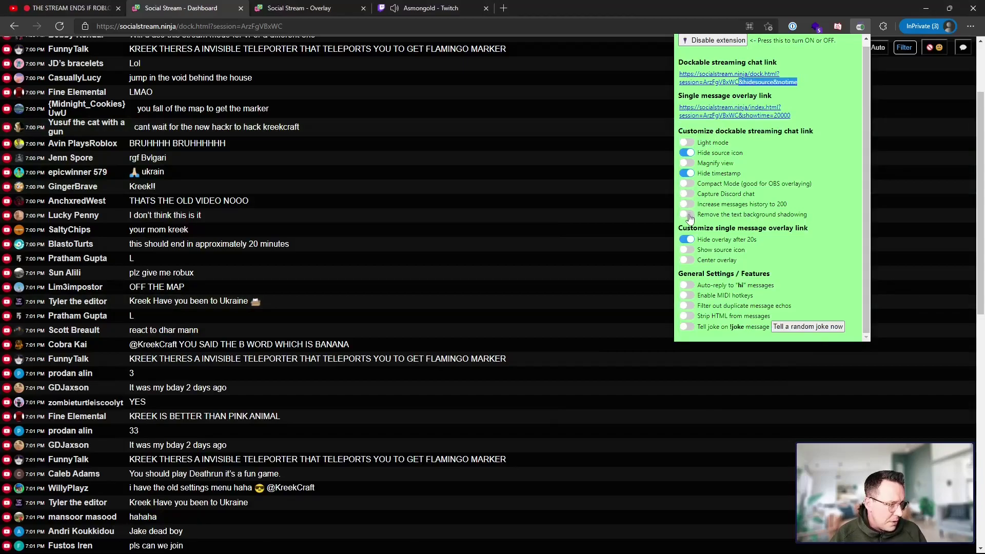
left_click(690, 184)
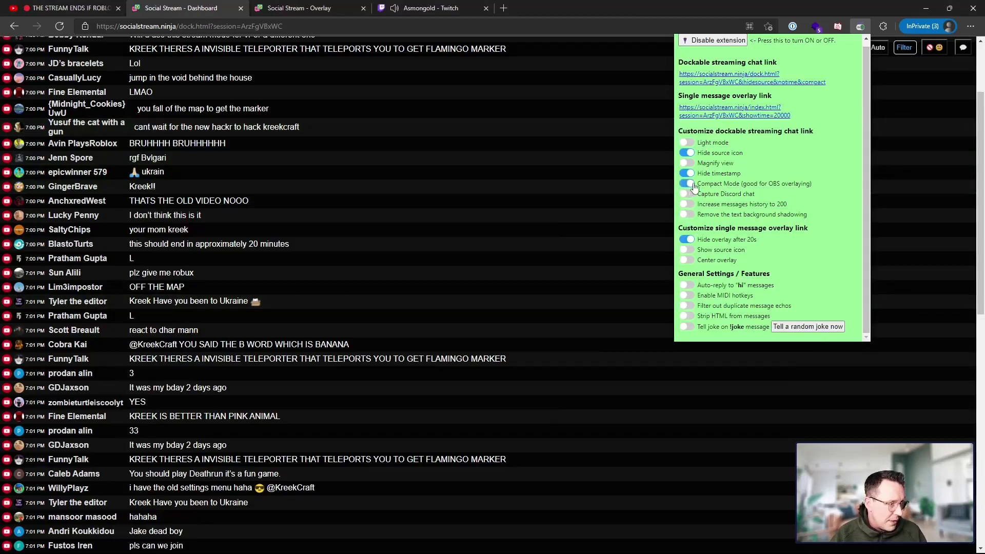
left_click_drag(831, 85, 798, 86)
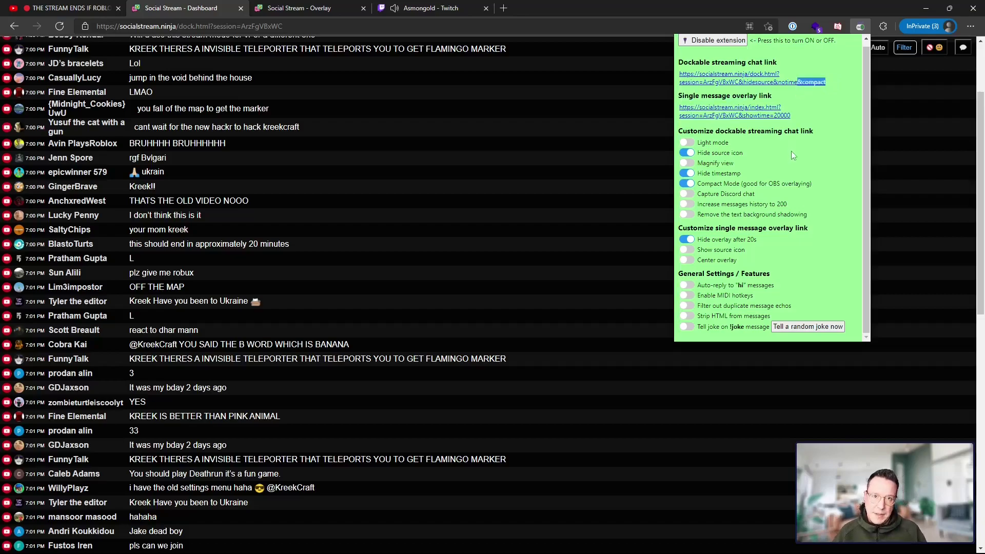
key("alt+Tab")
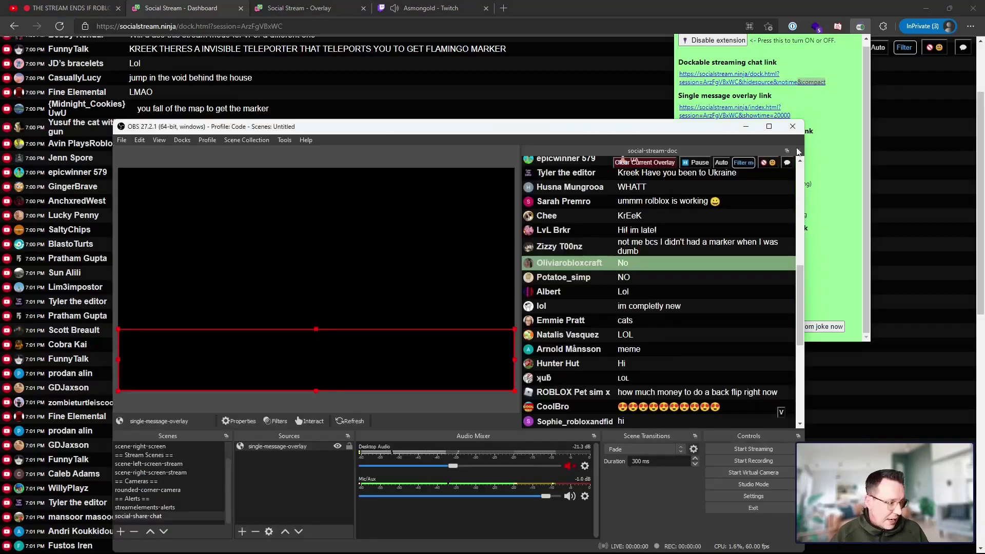
left_click_drag(485, 134, 587, 73)
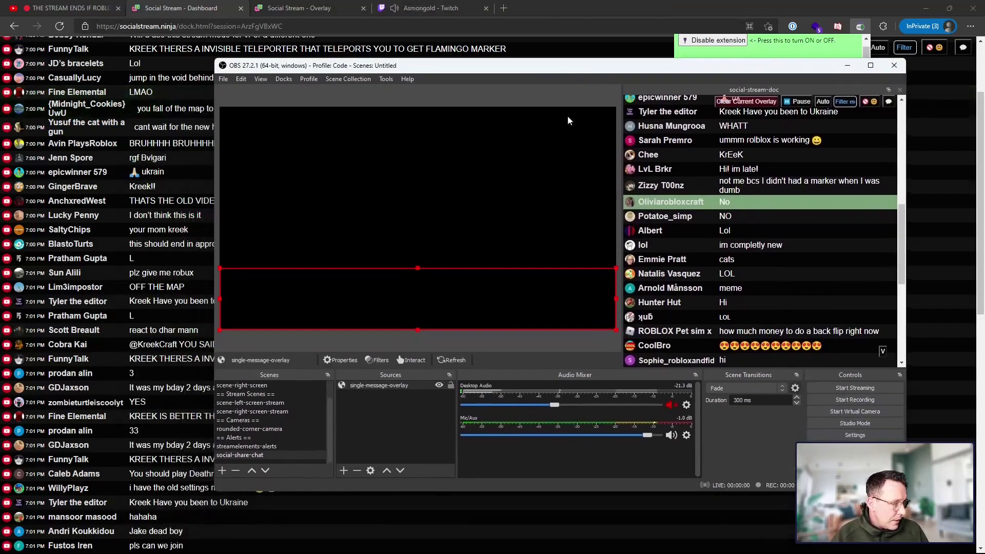
- Add a new browser source named chat-overlay
left_click(344, 470)
left_click(402, 305)
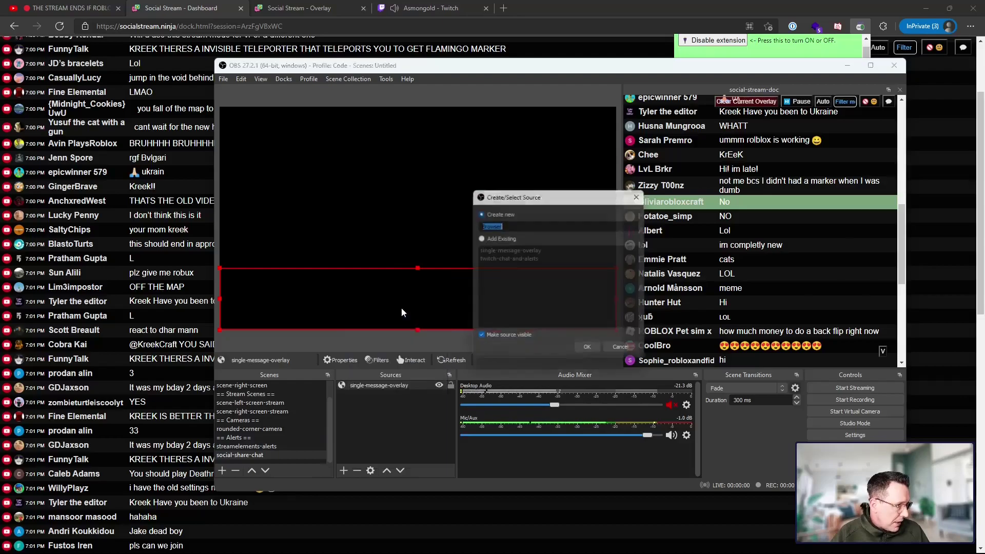
type("cha")
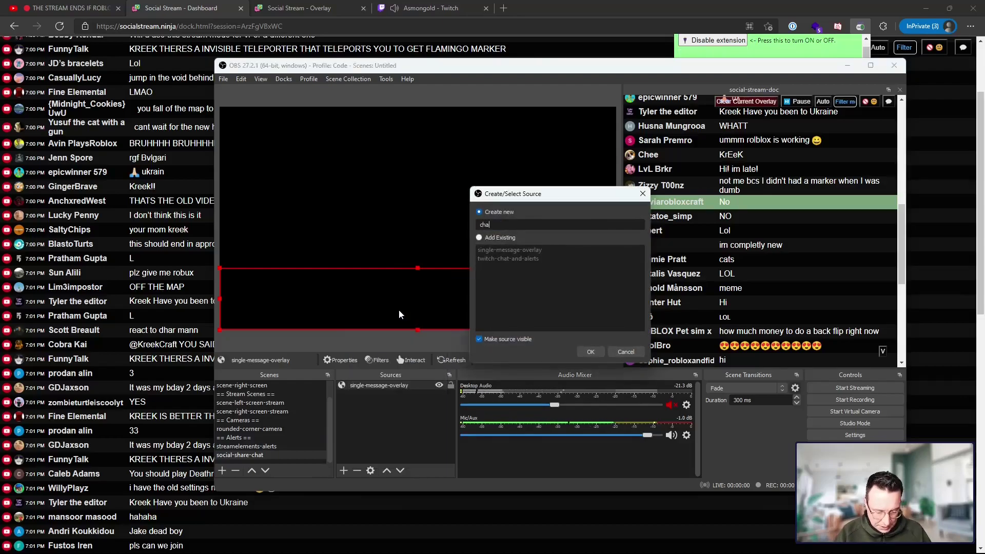
type("t-overlay")
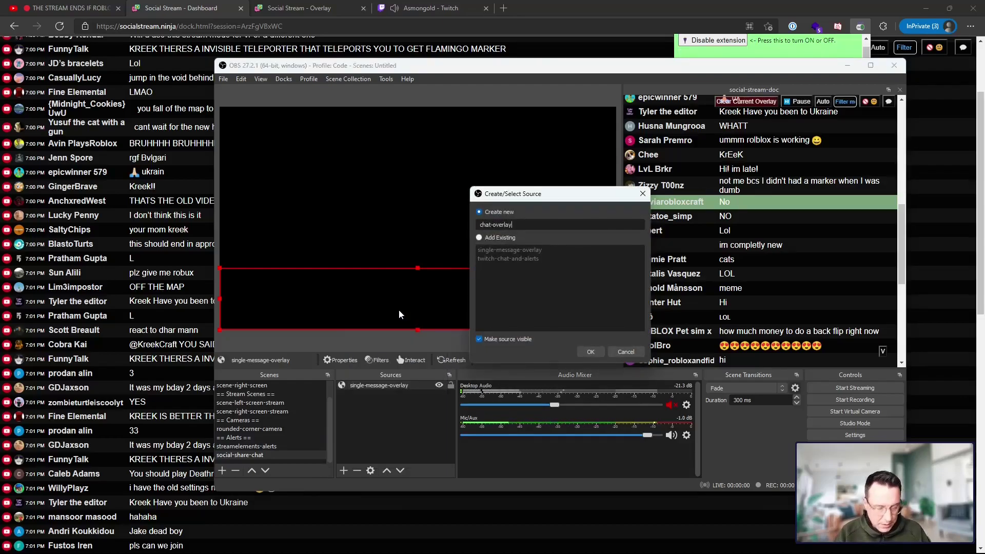
key("Return")
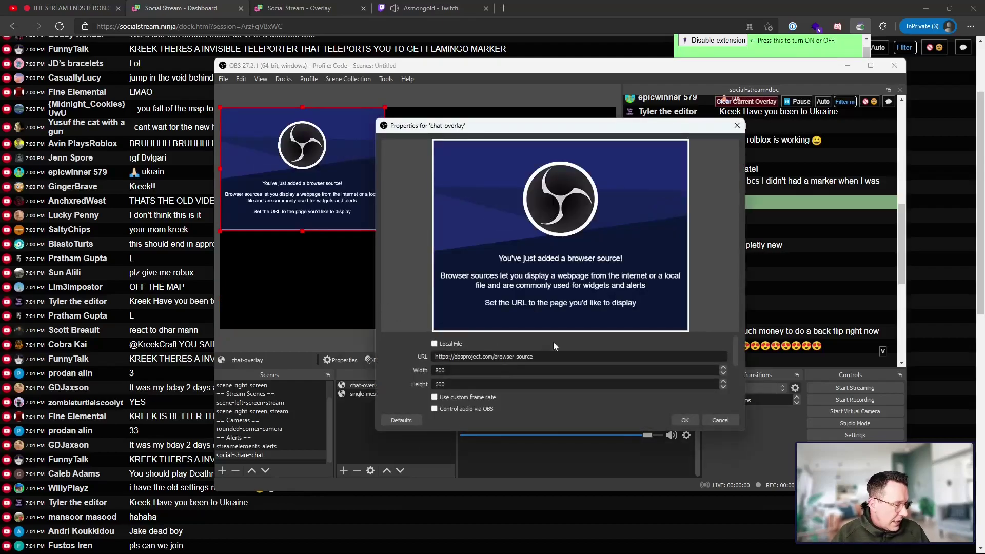
- Set its URL to the dashboard address with &hidesource&notime, confirm, and move it right
left_click(292, 26)
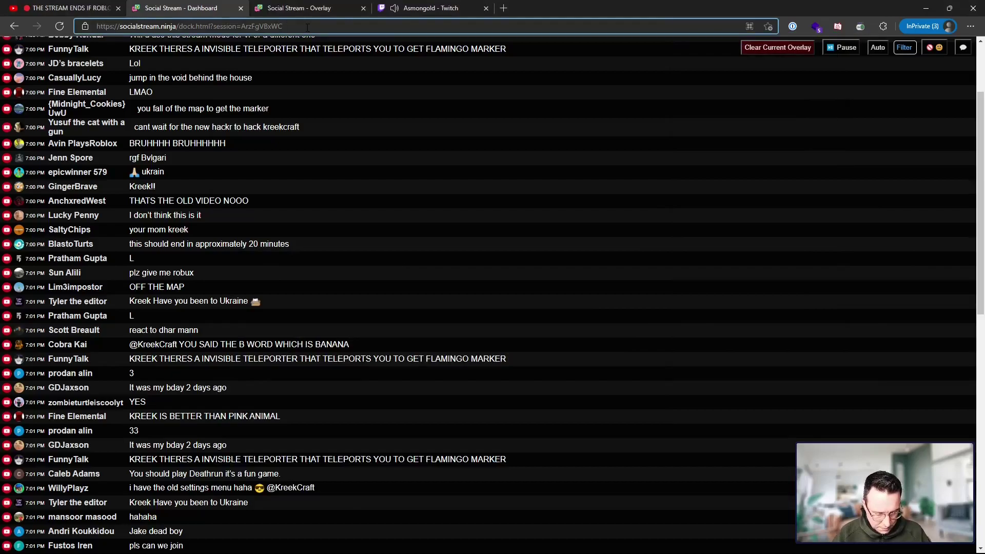
type("&hidesource&notime")
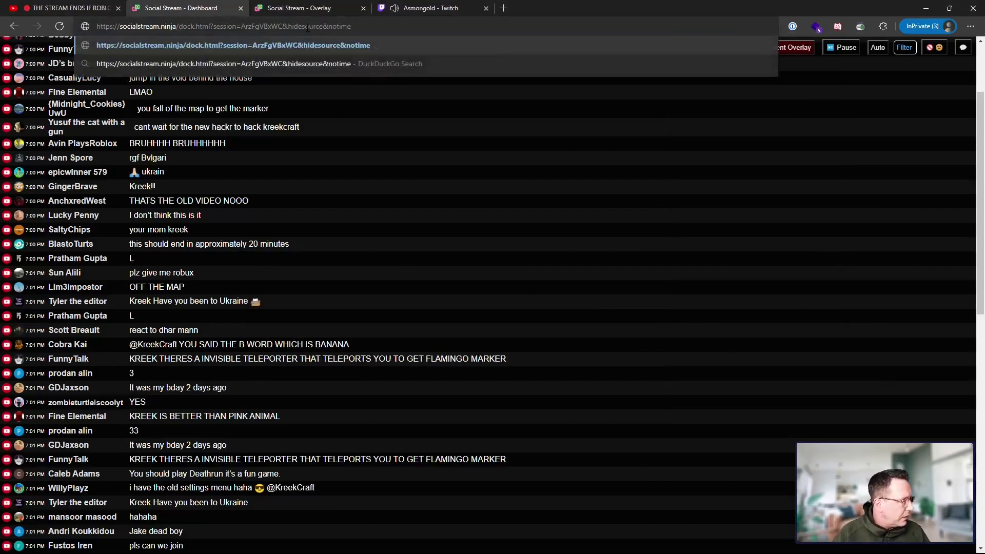
key("ctrl+shift+Left")
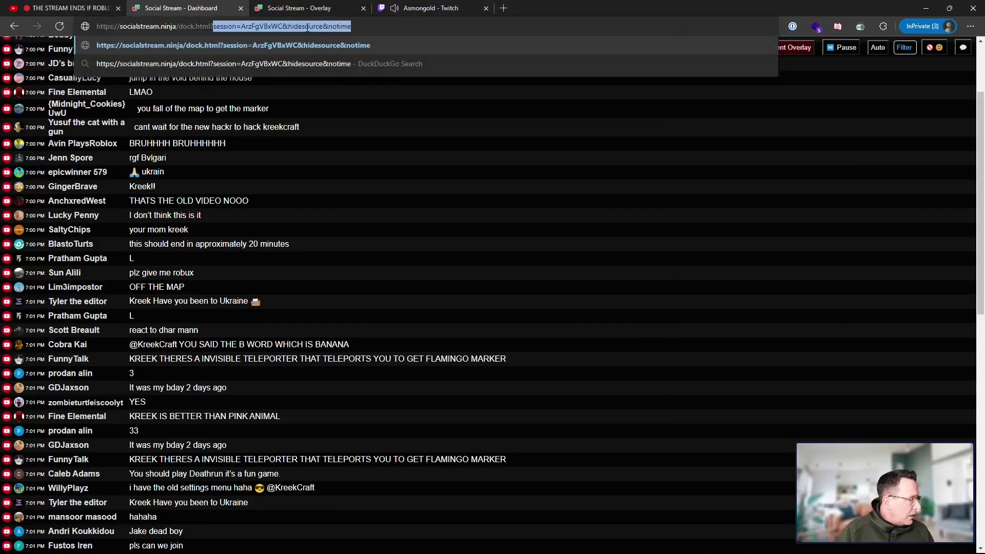
key("ctrl+a")
key("ctrl+c")
key("alt+Tab")
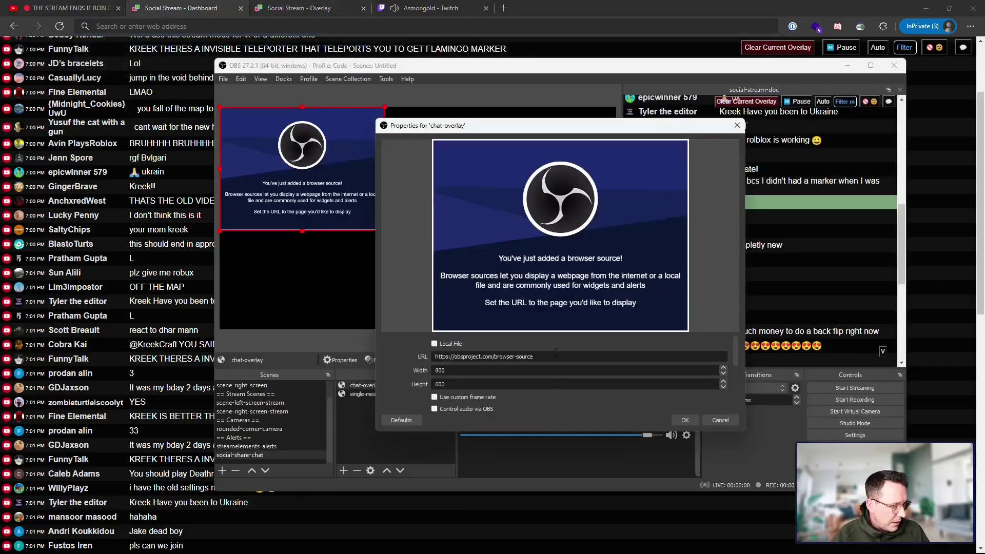
left_click_drag(534, 356, 435, 357)
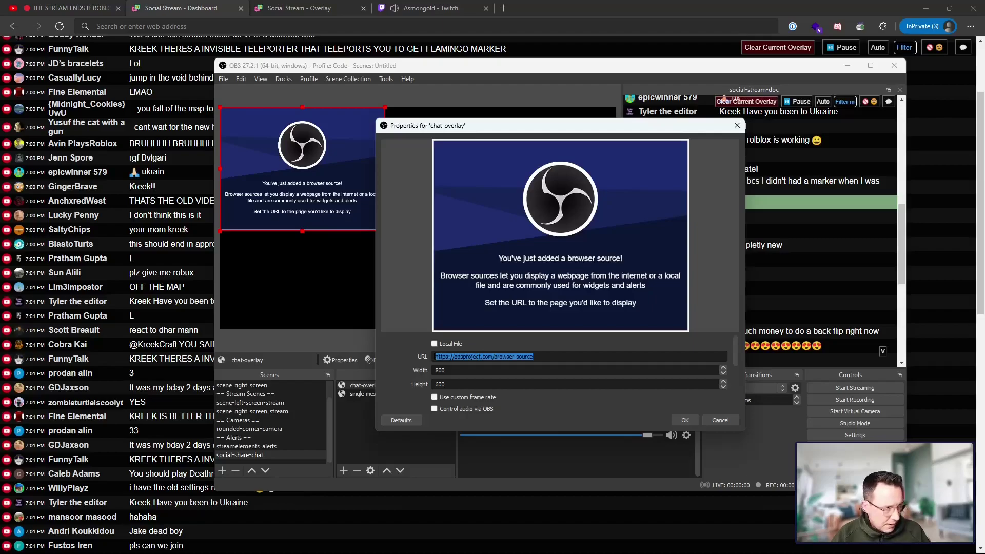
key("ctrl+v")
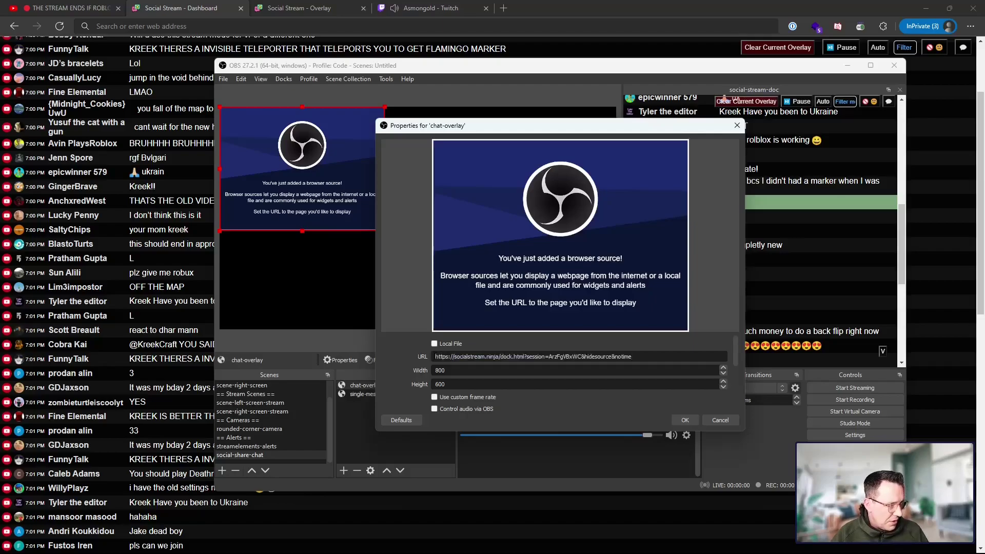
key("Return")
left_click_drag(336, 185, 563, 187)
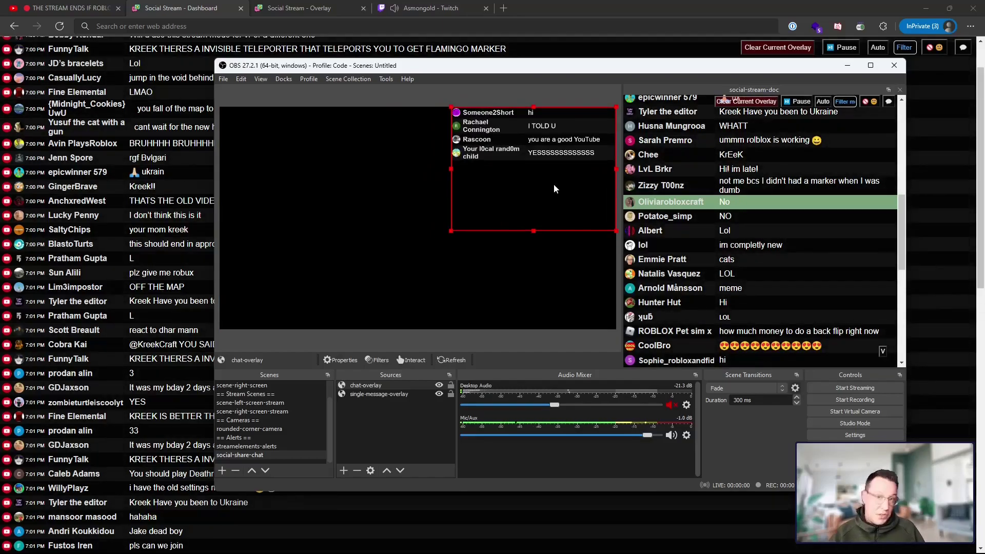
- Snap chat-overlay into the bottom-right corner, shorten it, and feature the 'im completly new' message
left_click_drag(556, 178, 559, 275)
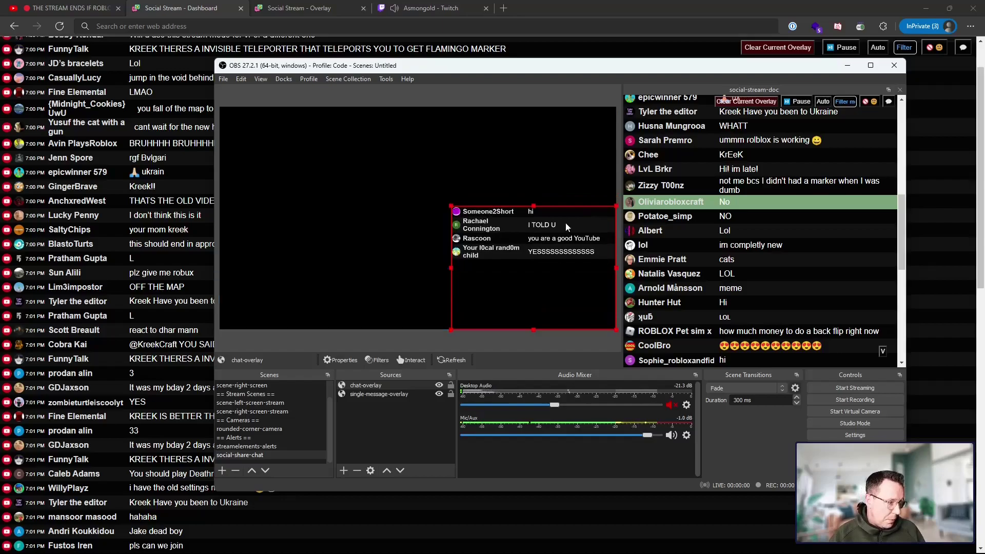
mouse_move(534, 329)
left_mouse_down()
mouse_move(539, 290)
mouse_move(543, 324)
left_mouse_up()
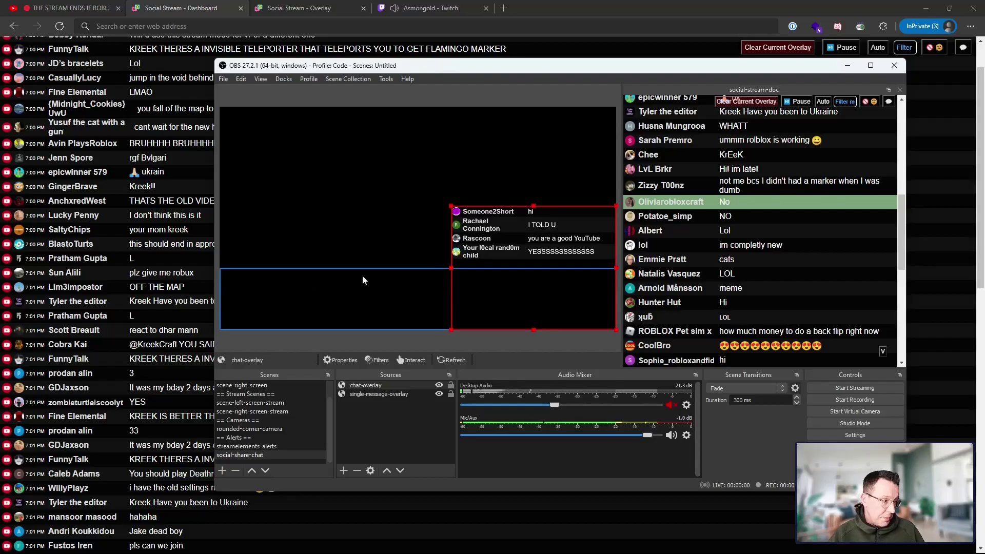
left_click(666, 221)
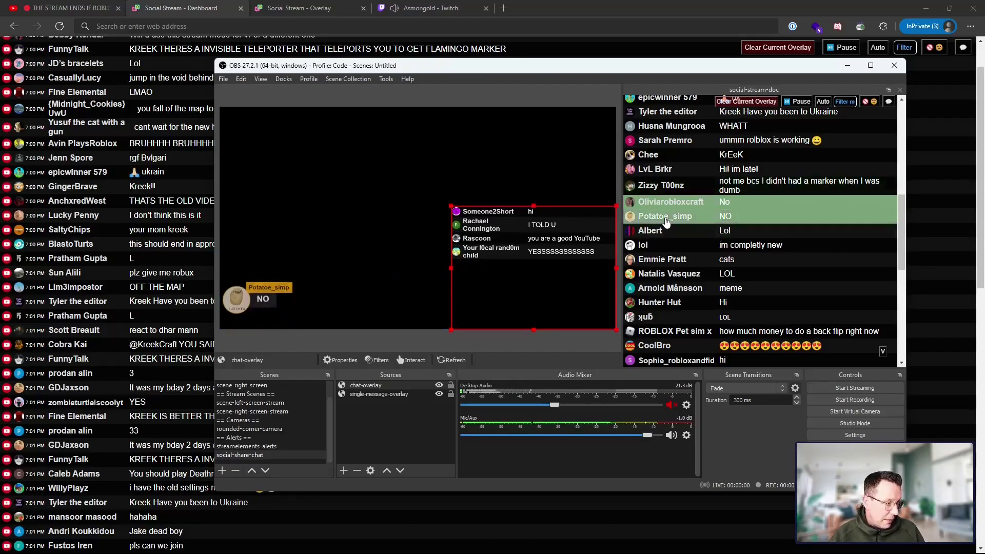
left_click(713, 249)
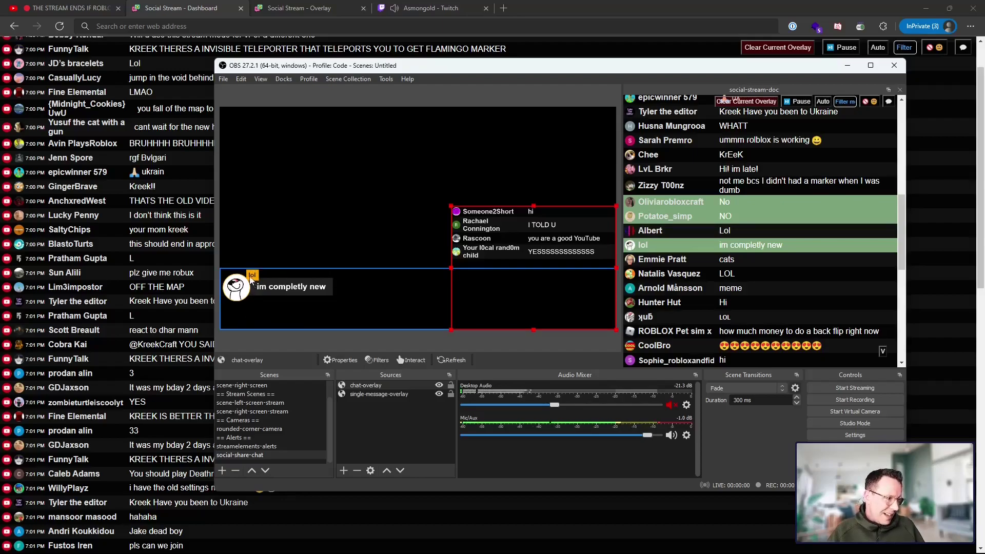
- Open developer tools on the overlay page and feature a new chat message from the dashboard
left_click(321, 9)
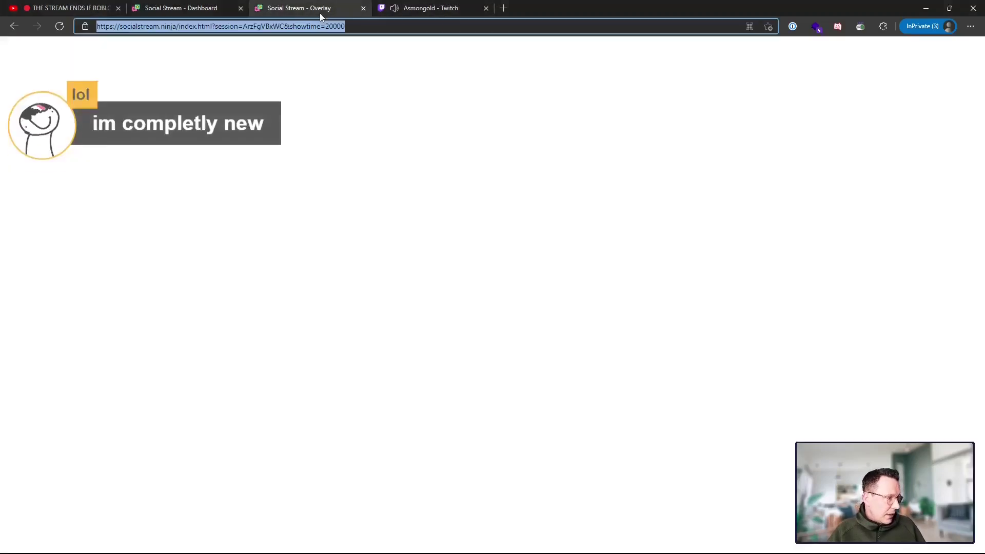
right_click(189, 87)
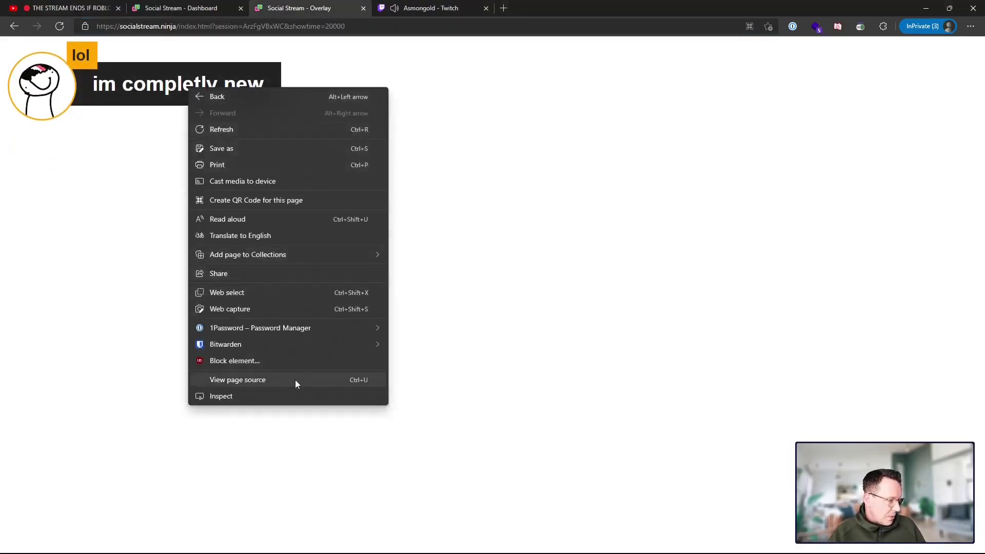
left_click(290, 395)
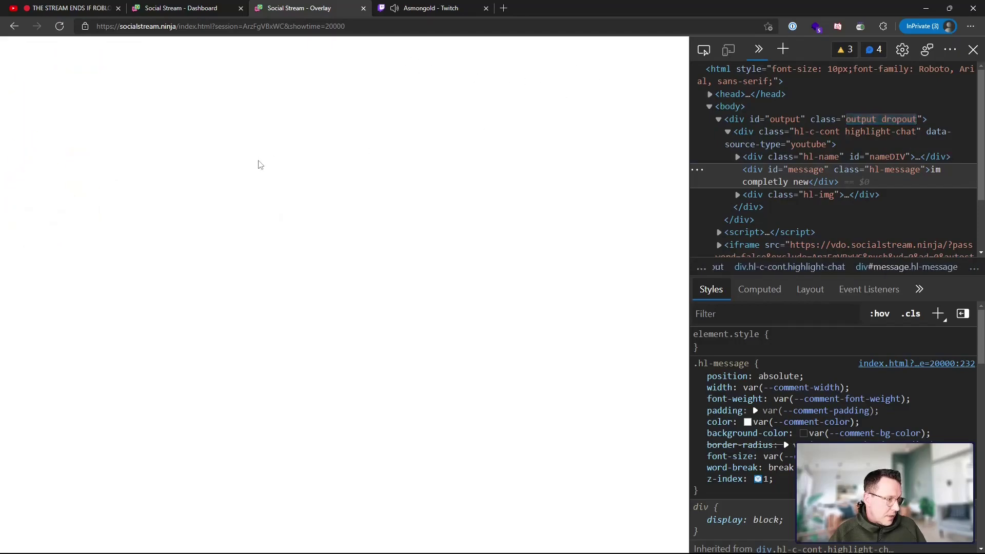
left_click(196, 13)
left_click(198, 128)
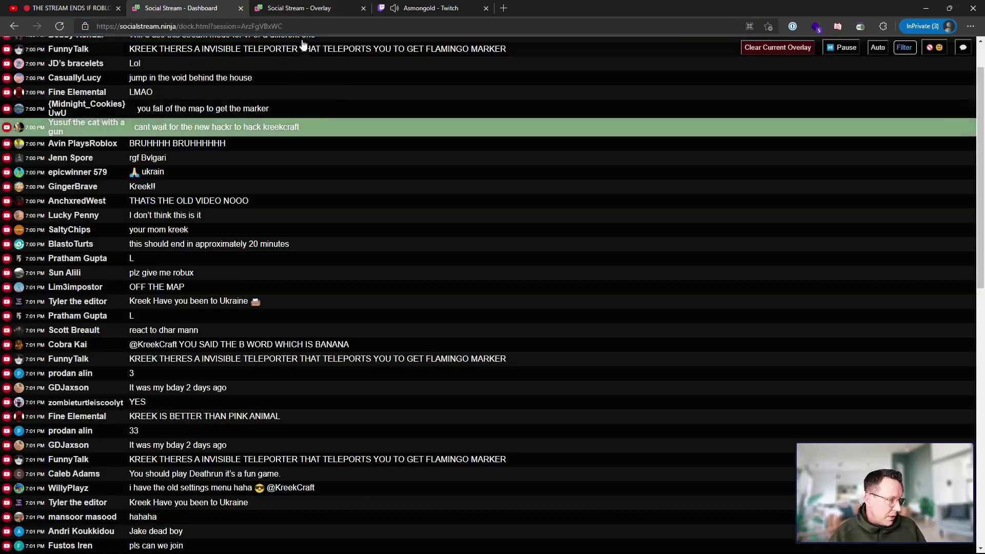
left_click(300, 8)
- Inspect the overlay message's name tag and select its hl-name class
key("ctrl+shift+c")
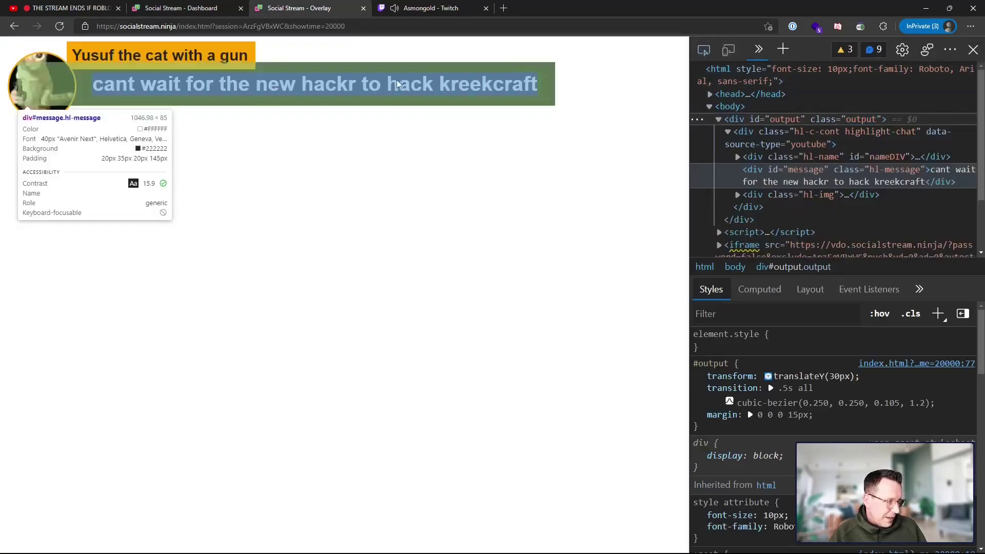
left_click(173, 57)
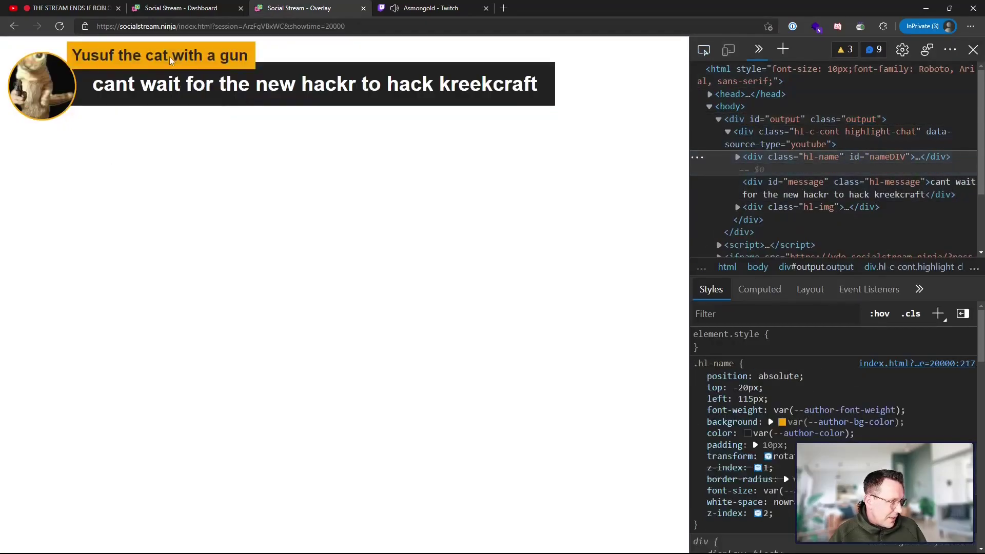
left_click(738, 157)
scroll(805, 172, "down", 1)
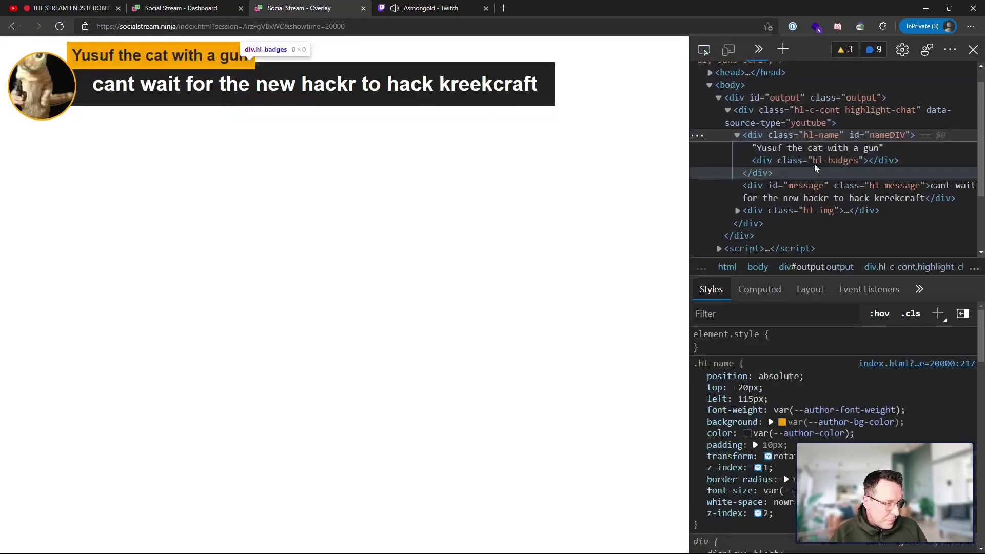
double_click(820, 128)
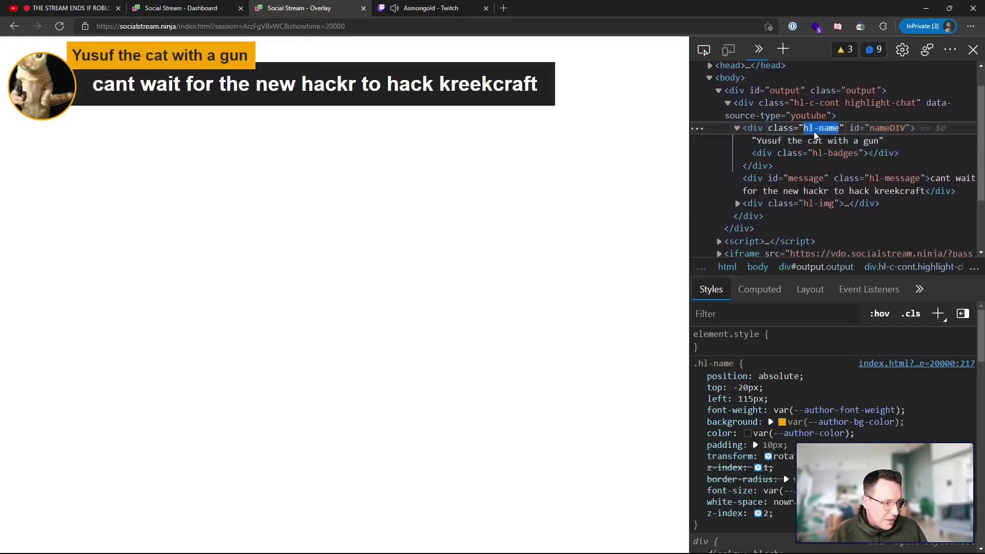
key("alt+Tab")
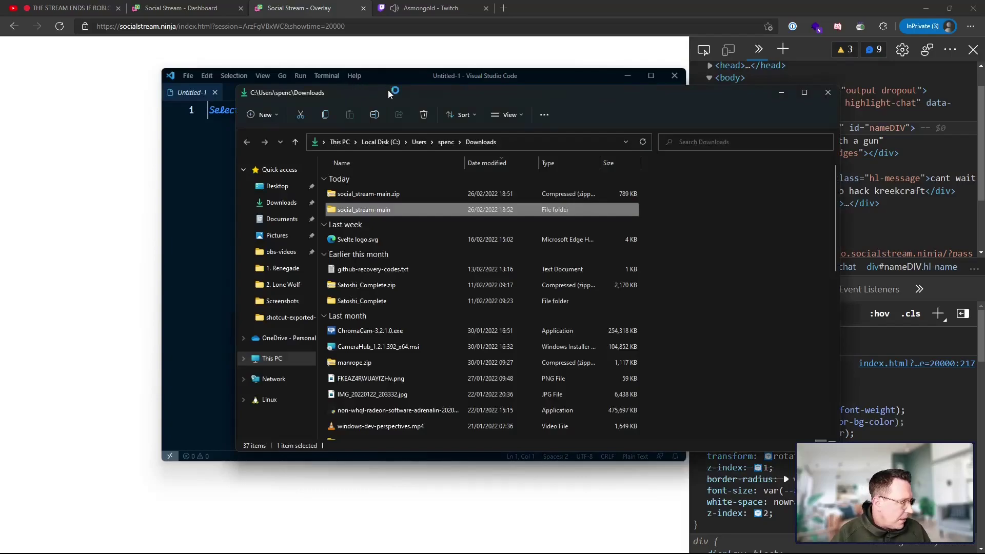
- Drop social_stream-main into VS Code, trust its authors, and open index.html
left_click_drag(323, 83, 609, 84)
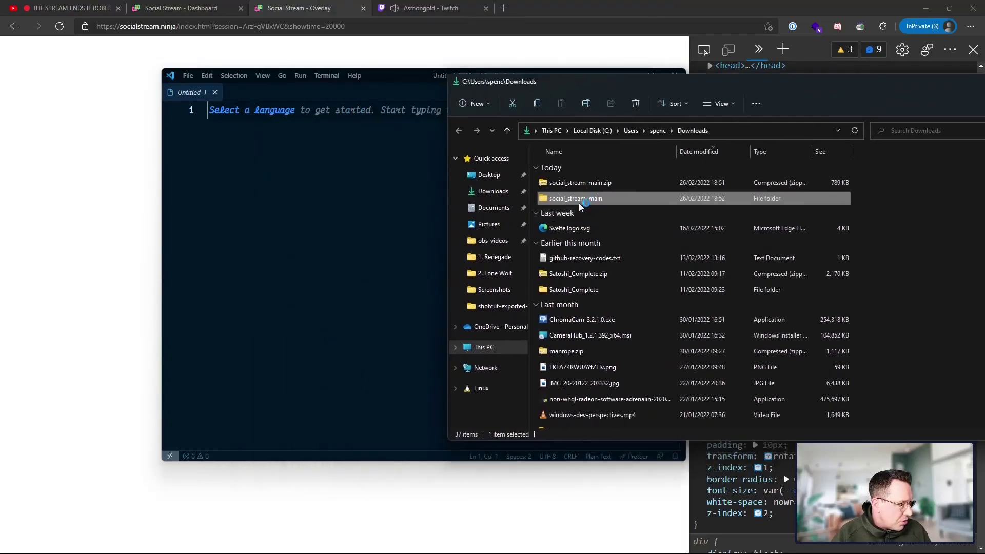
left_click_drag(232, 293, 266, 257)
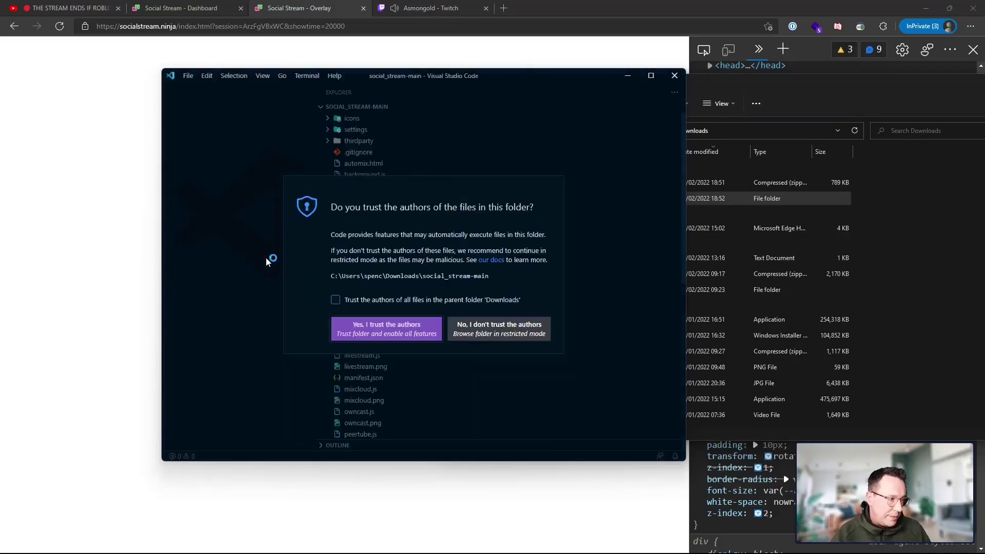
left_click(366, 329)
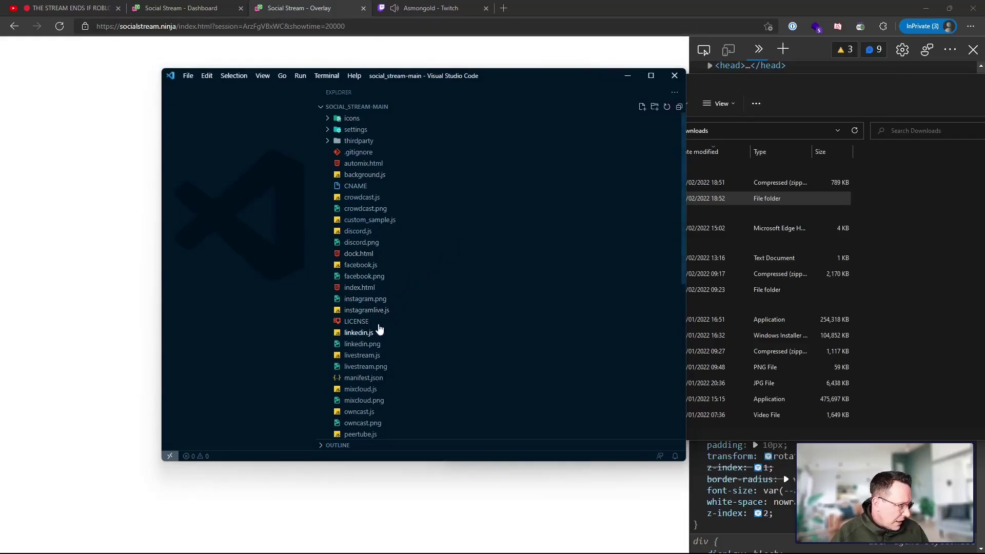
left_click(366, 288)
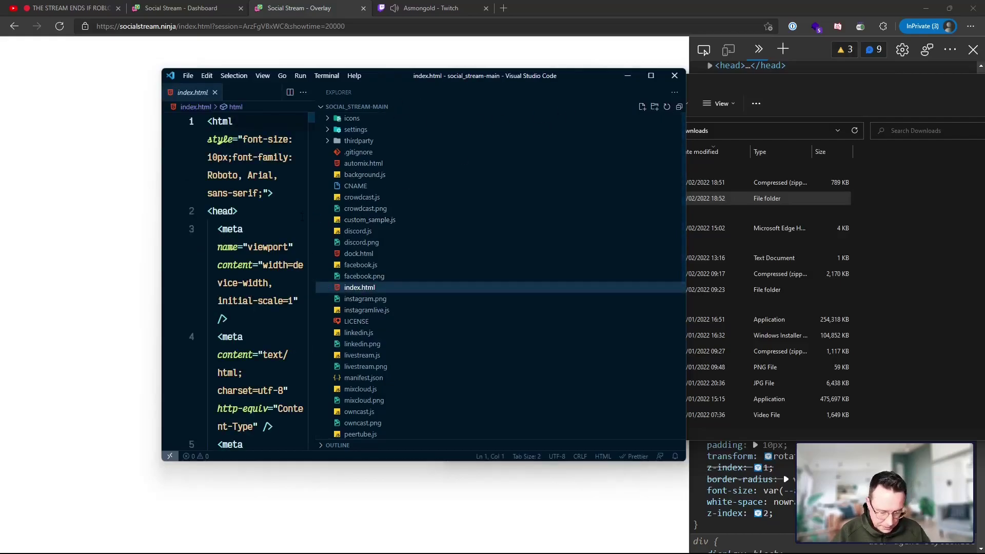
- Hide the sidebar and search index.html for hl-name
key("ctrl+b")
left_click(323, 228)
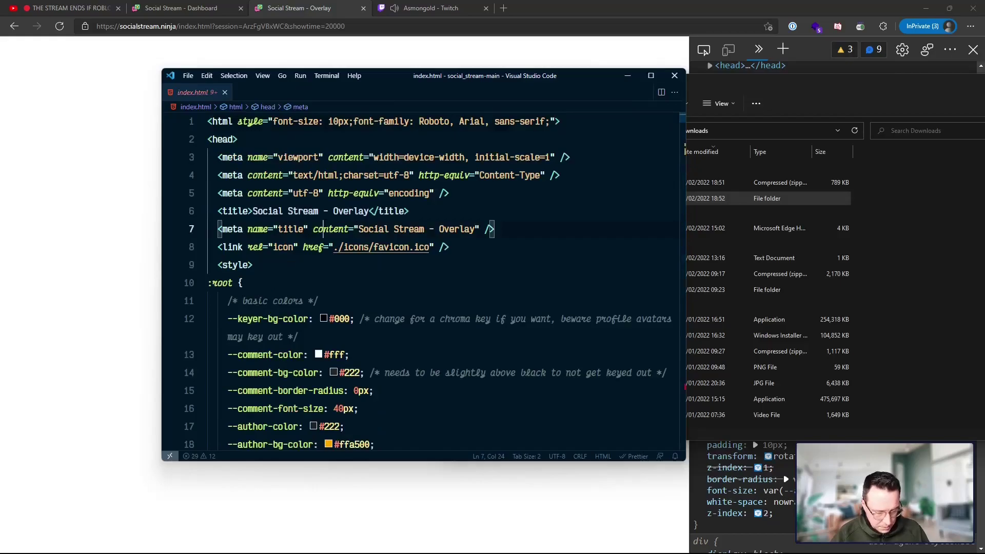
key("ctrl+f")
type("hl-name")
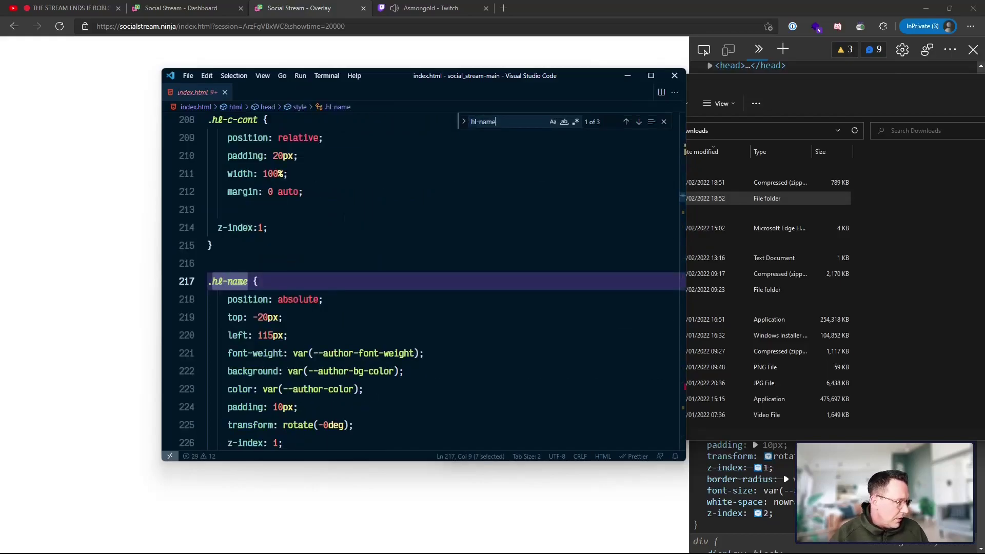
scroll(432, 282, "down", 1)
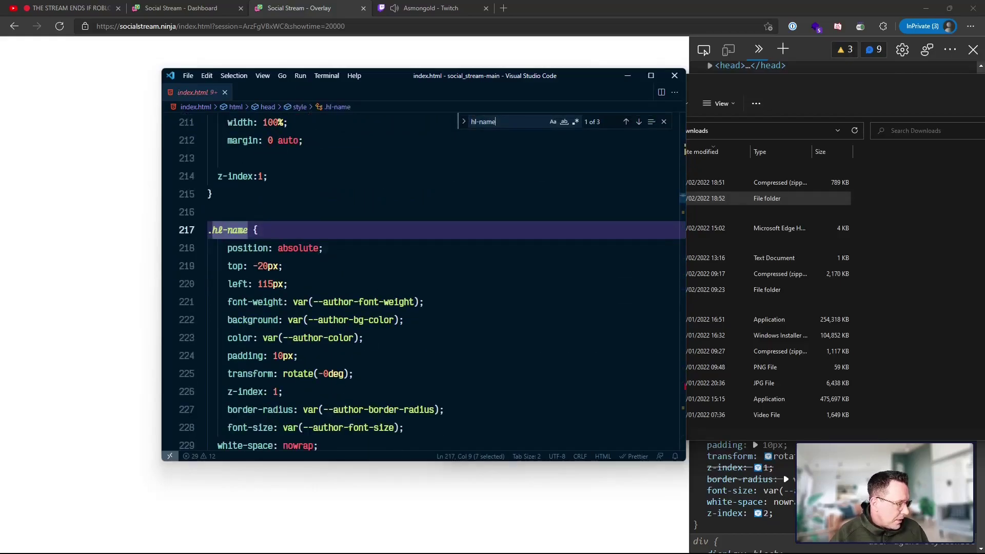
- Examine the .hl-name rule's font-weight, its --author-bg-color background and its --author-color colour lines
left_click_drag(232, 302, 399, 302)
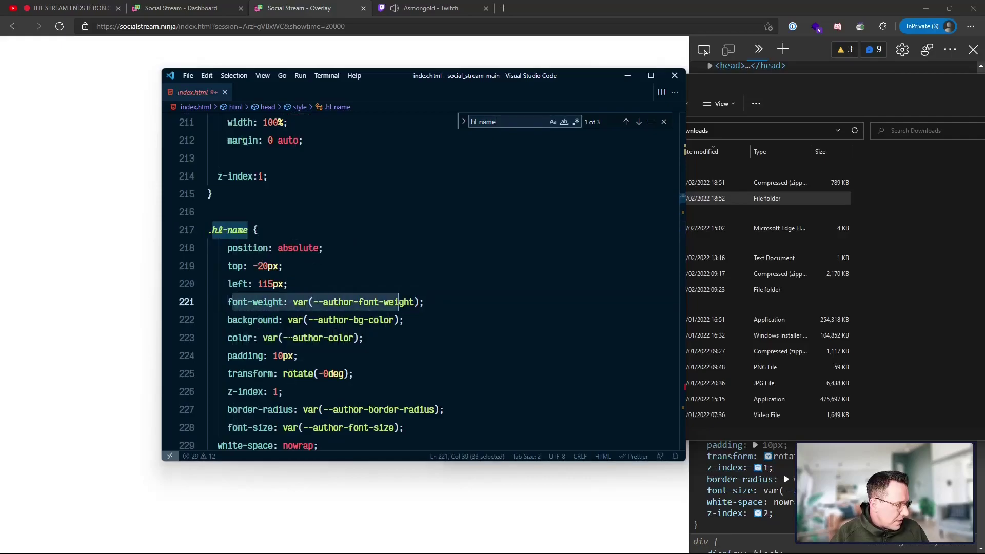
left_click_drag(288, 319, 393, 320)
left_click(367, 338)
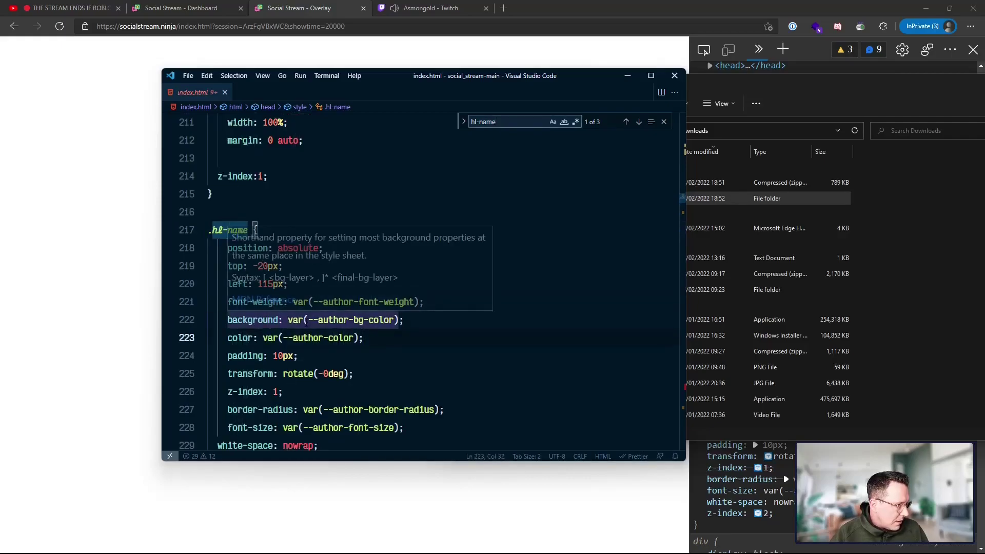
left_click_drag(306, 319, 394, 319)
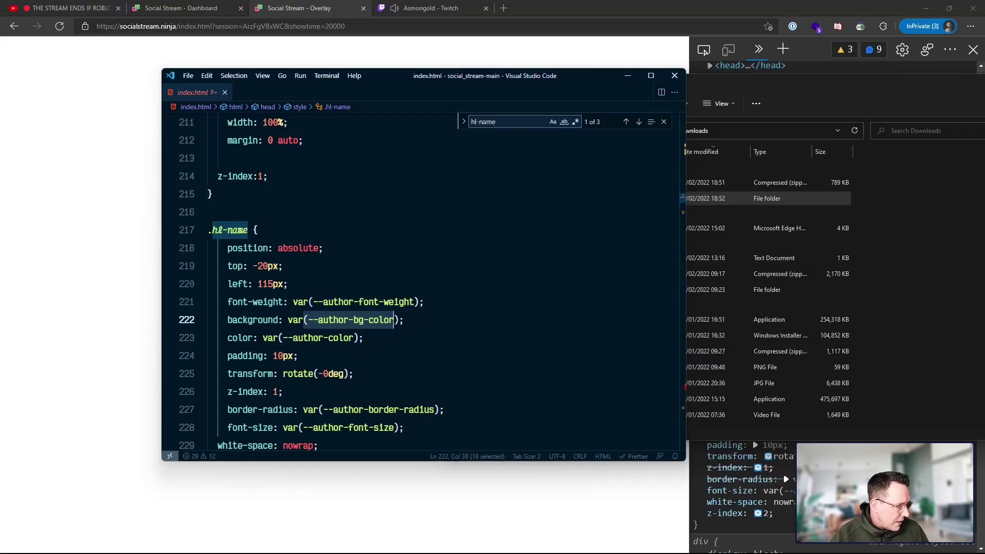
left_click(332, 338)
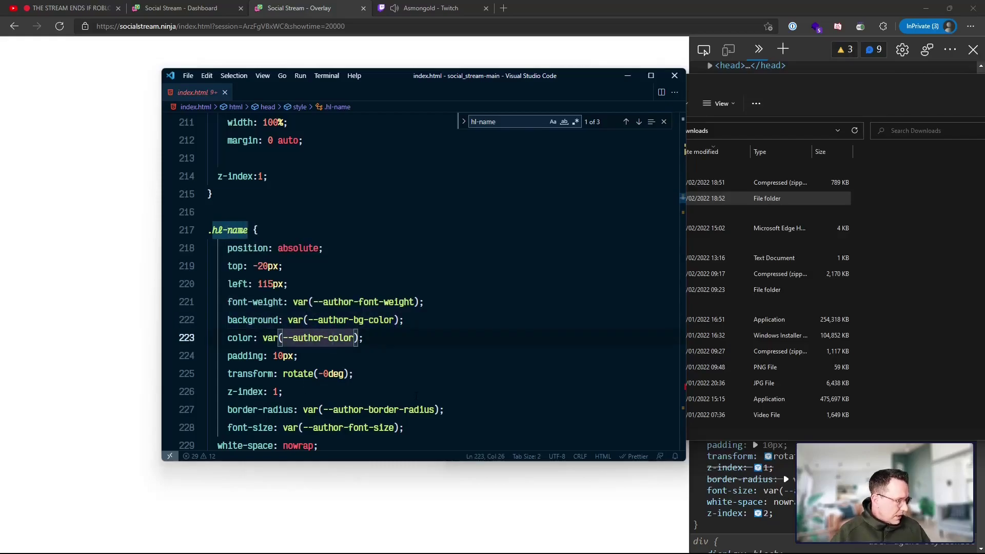
left_click(180, 8)
- Feature a different chat message and inspect its name tag, confirming it uses the .hl-name rule
left_click(175, 91)
left_click(281, 8)
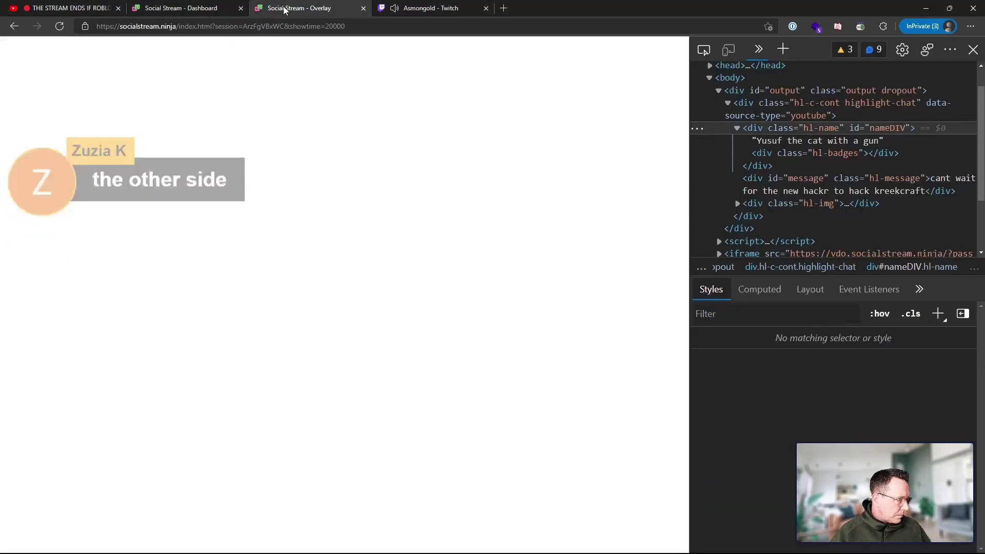
right_click(102, 61)
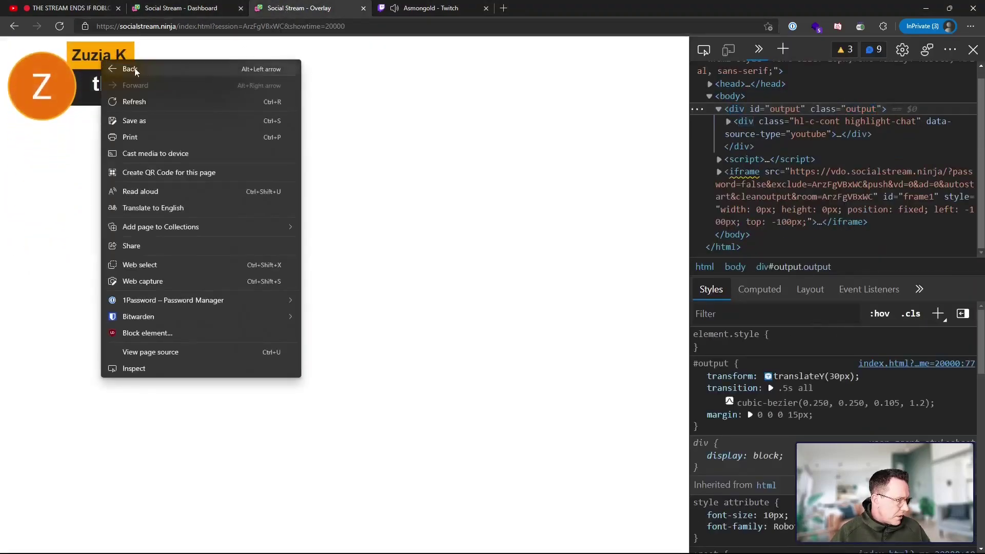
left_click(171, 368)
left_click(738, 127)
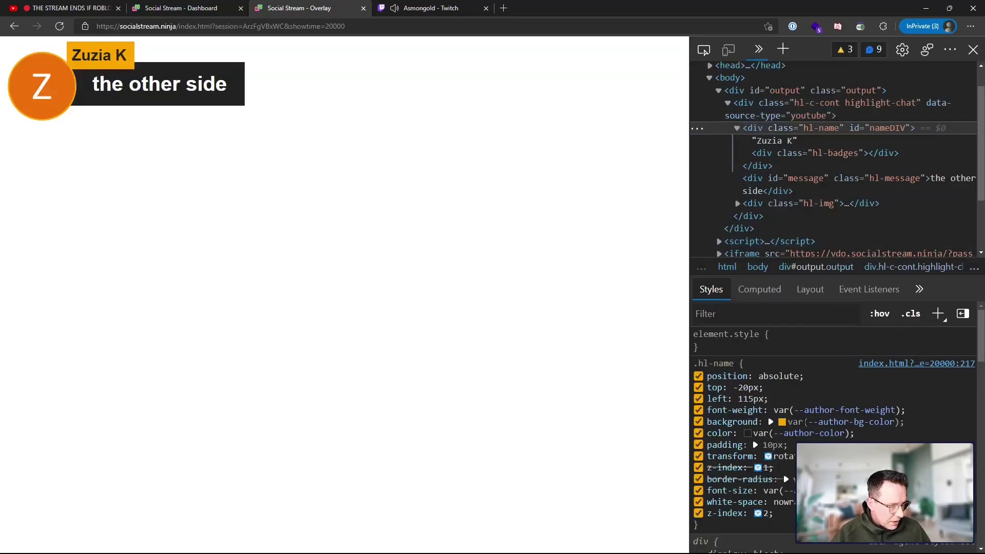
key("alt+Tab")
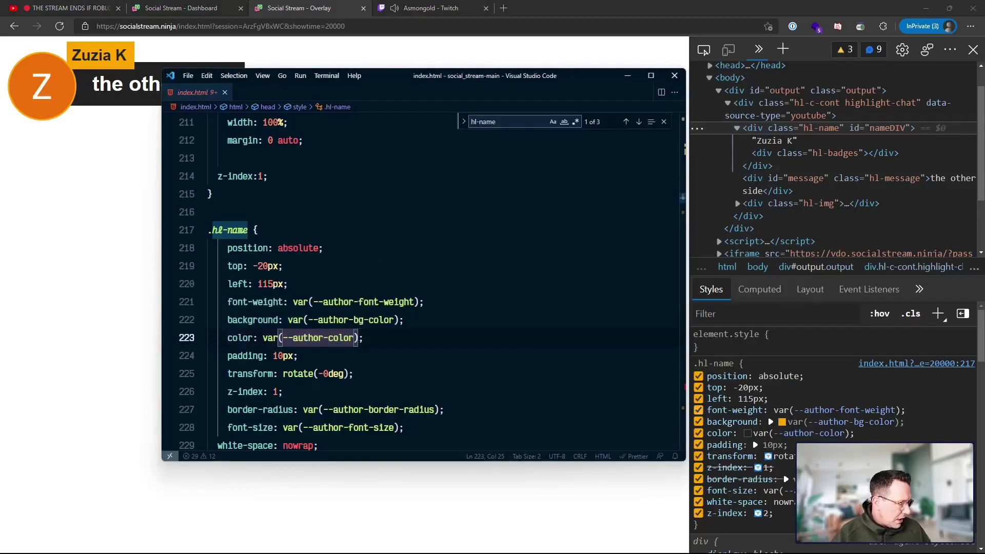
- Find where --author-bg-color is defined, on line 18 of index.html
left_click(384, 319)
key("Right")
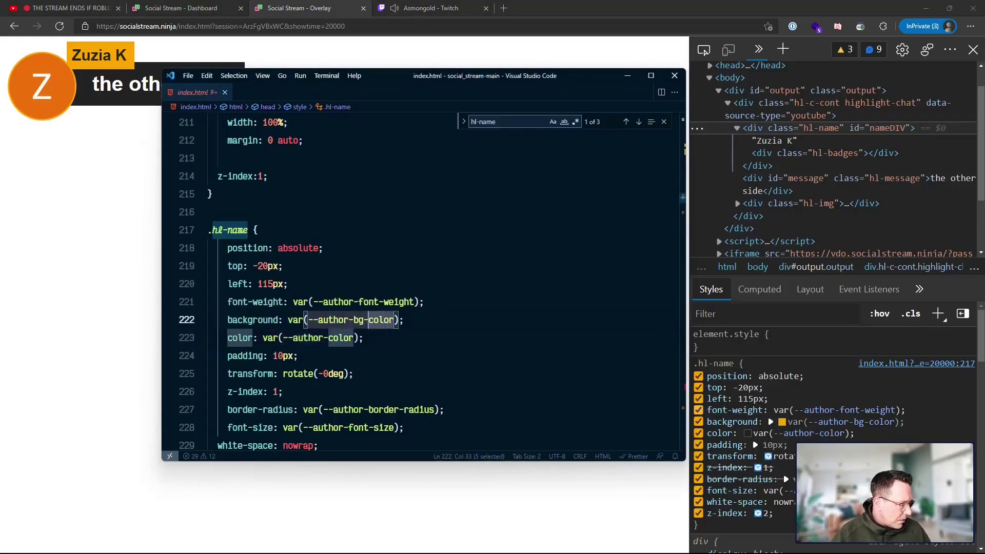
key("ctrl+shift+Left")
key("ctrl+shift+Left")
key("ctrl+shift+Left")
key("ctrl+shift+Left")
key("shift+Right")
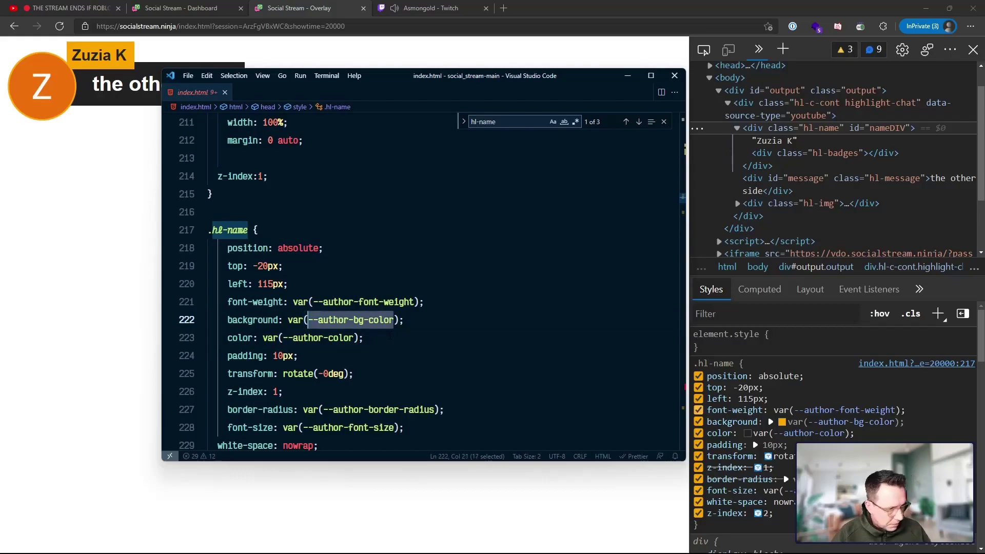
key("ctrl+f")
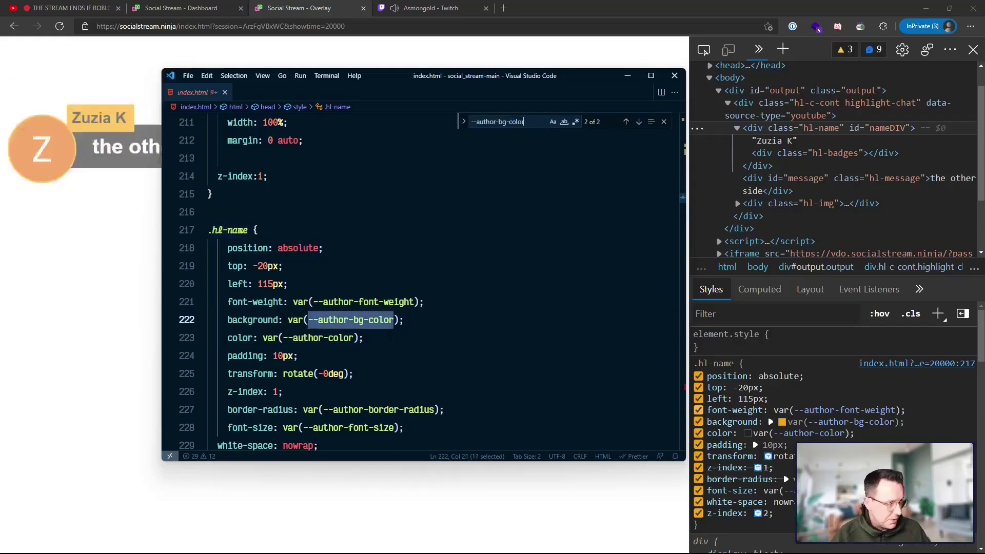
key("Return")
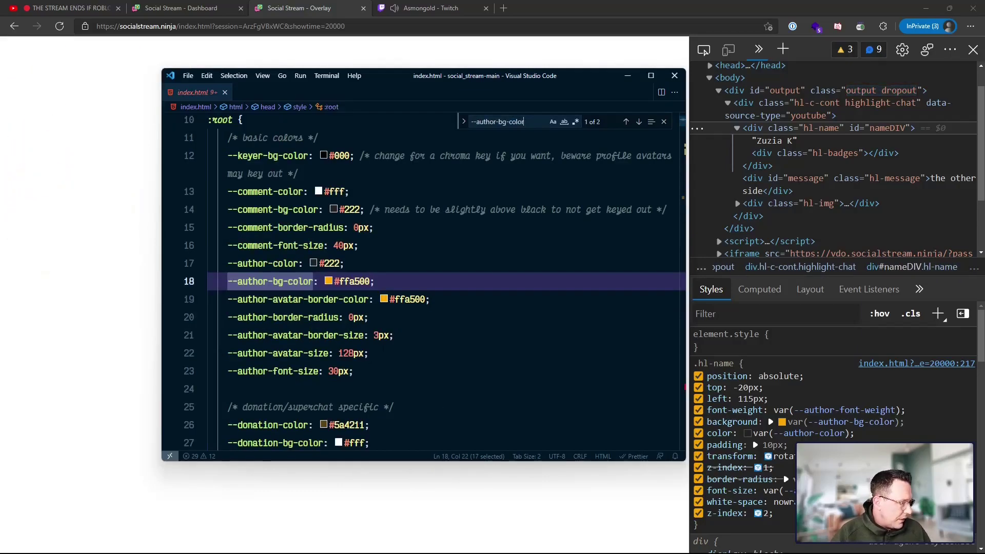
- Change the --author-bg-color value from orange ffa500 to #663399 purple
double_click(353, 283)
mouse_move(351, 284)
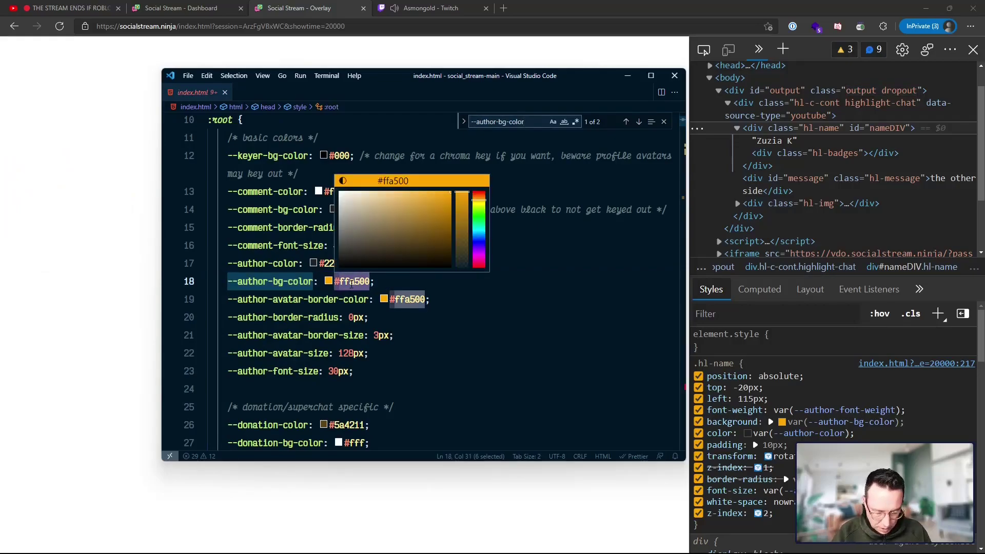
type("663")
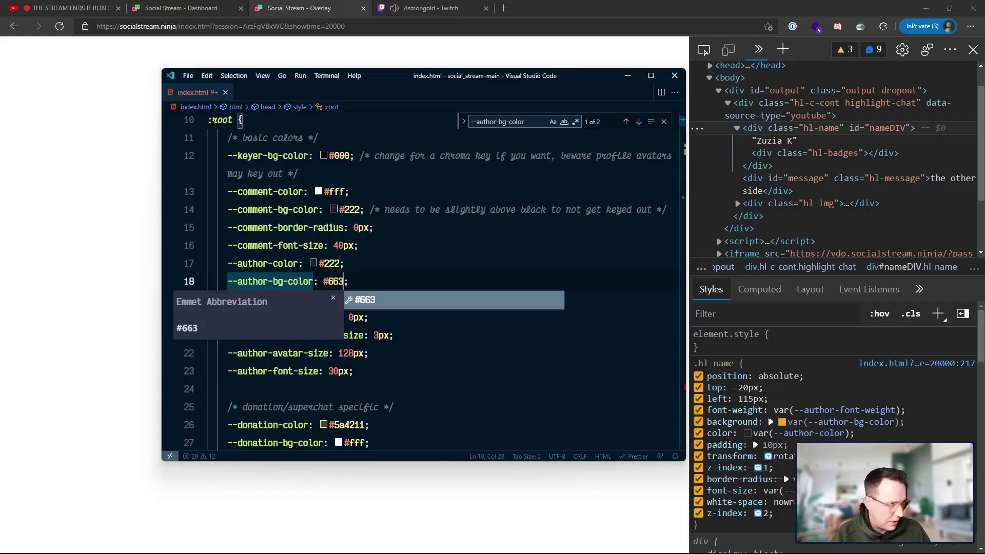
type("99")
key("Left")
key("Left")
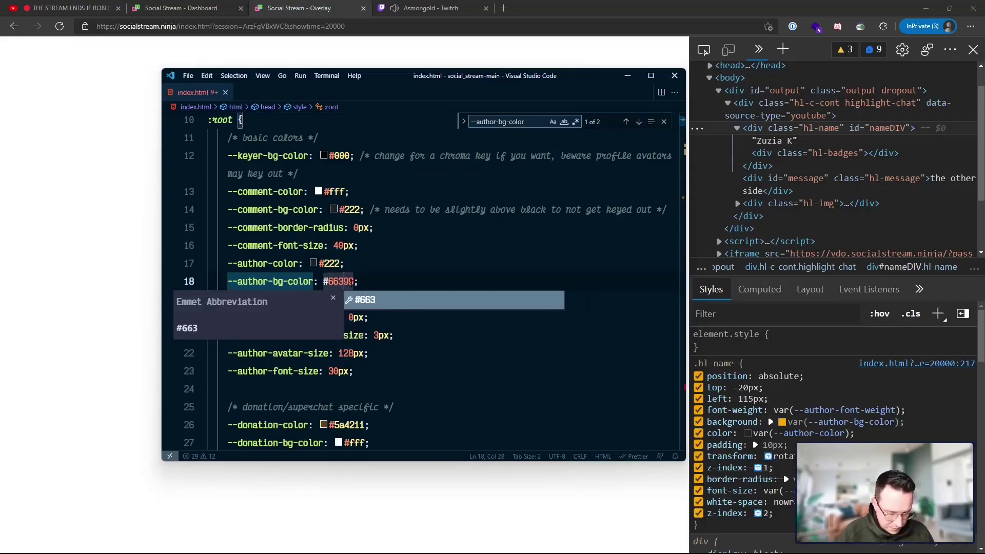
type("3")
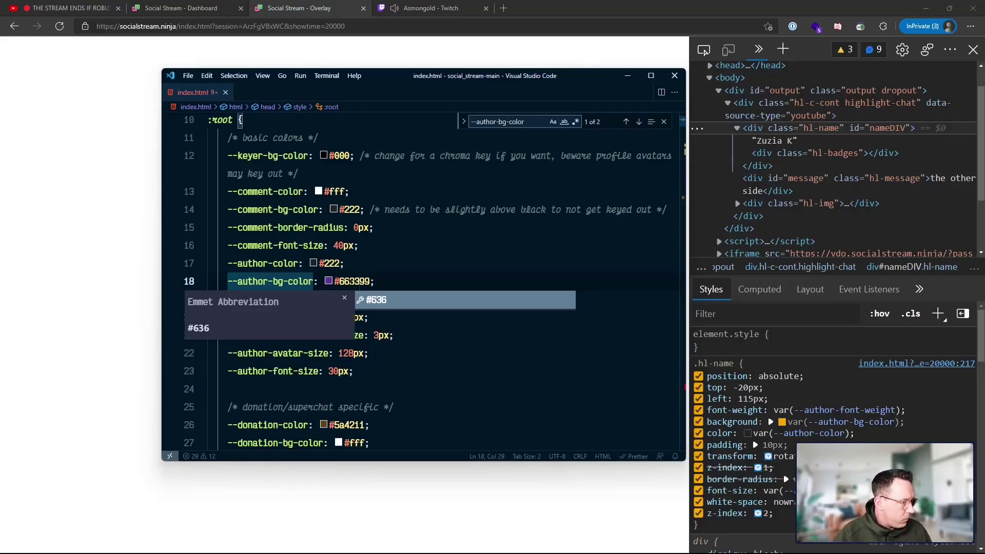
key("End")
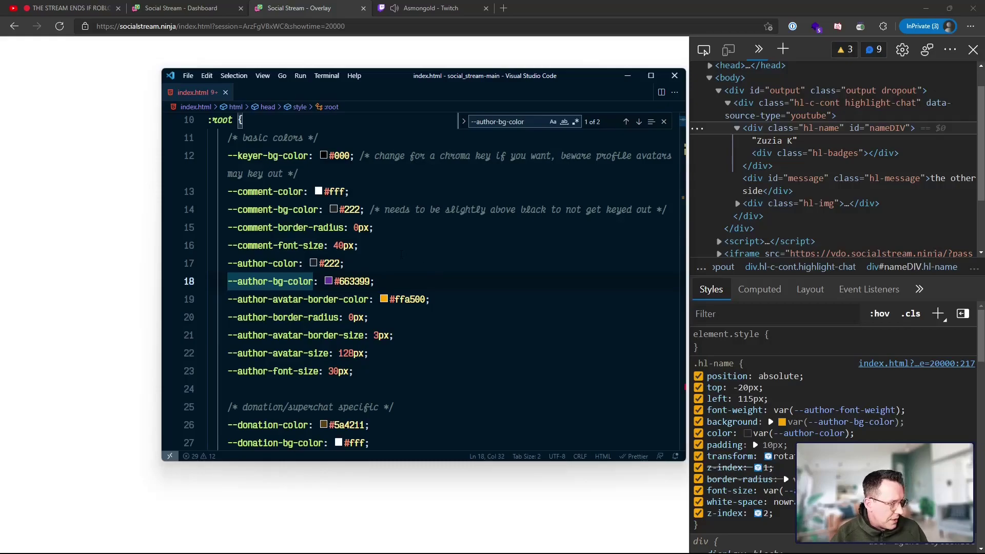
key("Up")
key("Down")
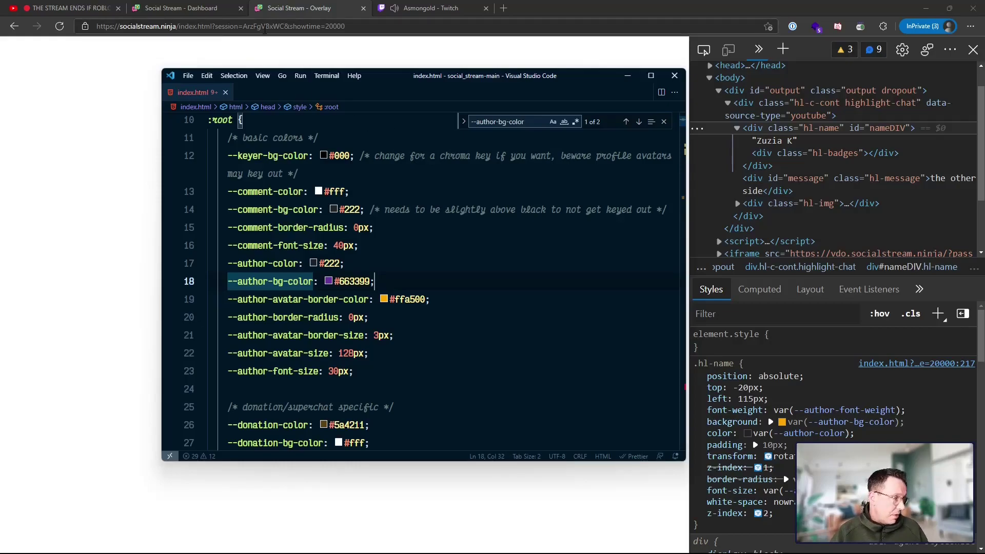
- Open the local index.html in a new Edge tab and dismiss the session ID prompt
left_click(170, 26)
left_click(132, 29)
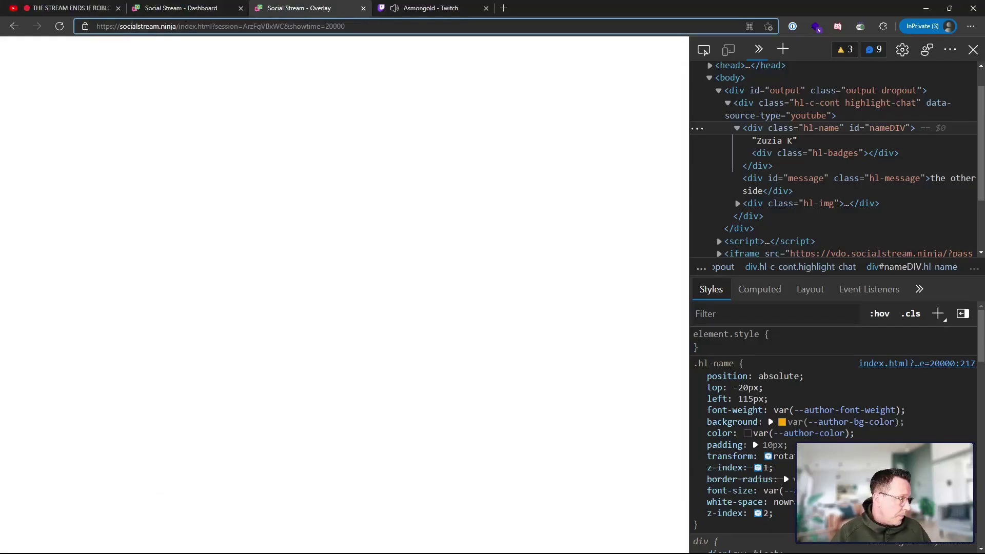
left_click_drag(186, 26, 238, 26)
left_click(237, 26)
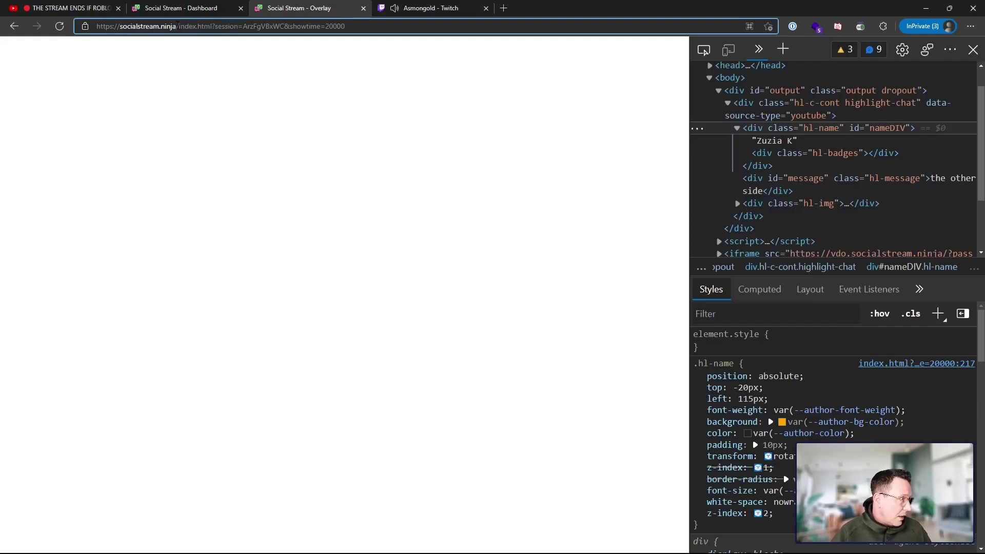
key("alt+Tab")
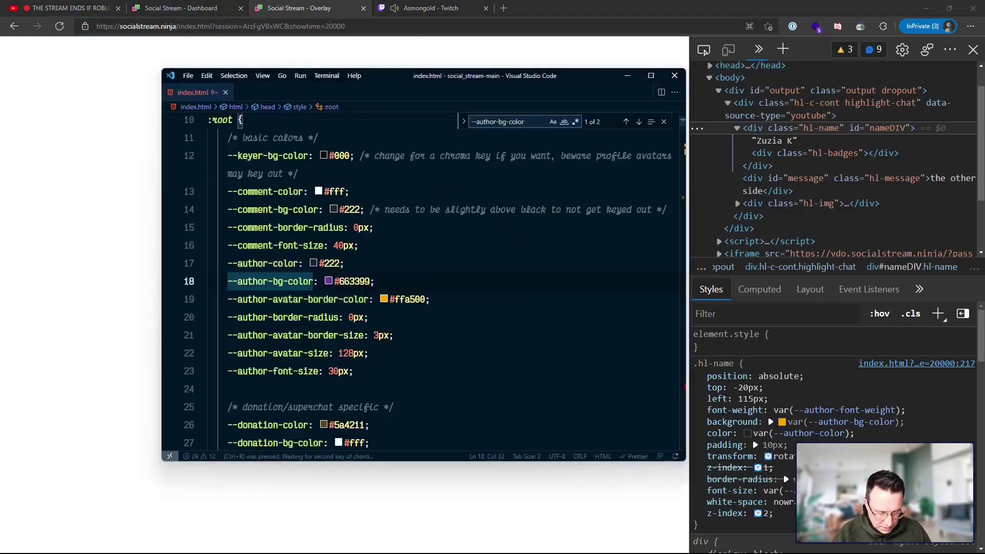
key("ctrl+b")
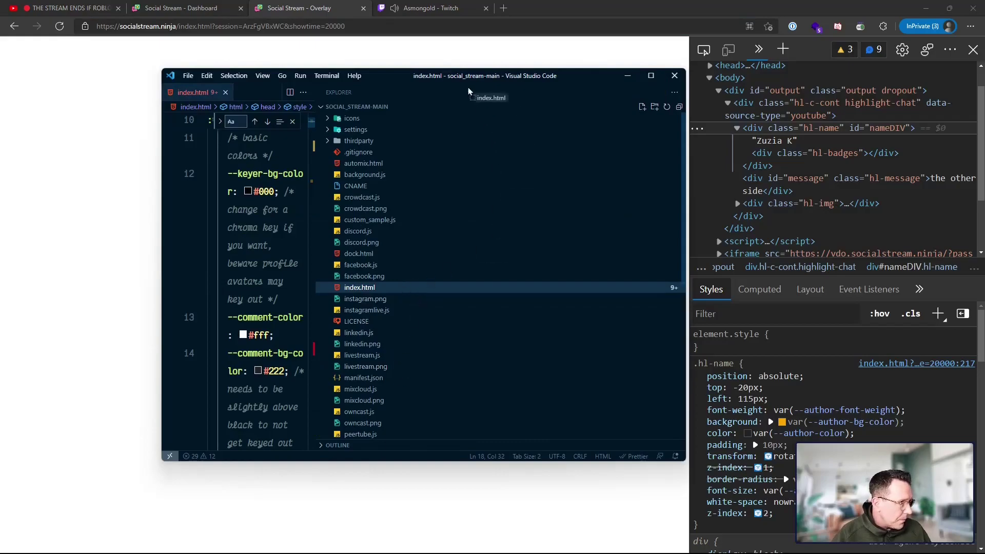
left_click(375, 15)
left_click_drag(383, 11, 382, 13)
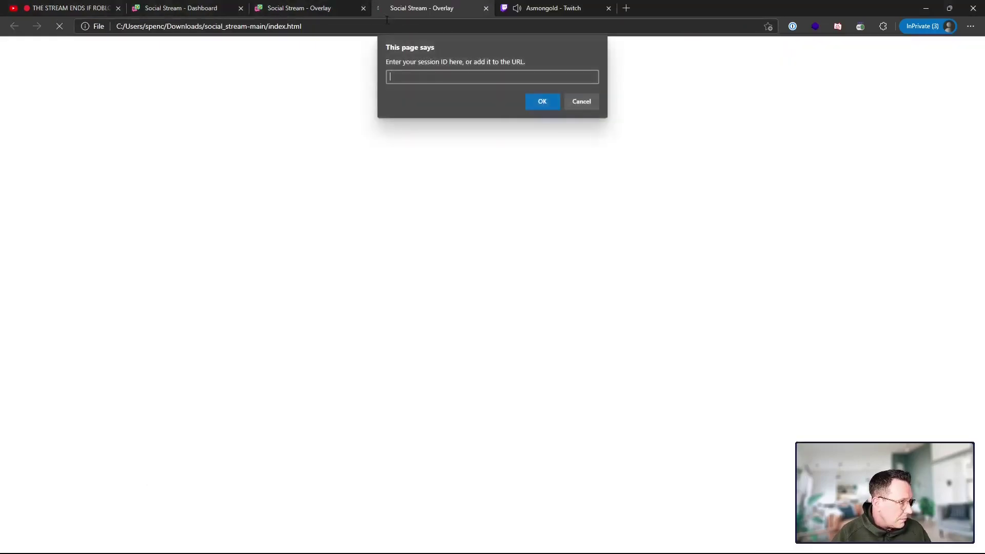
left_click(121, 25)
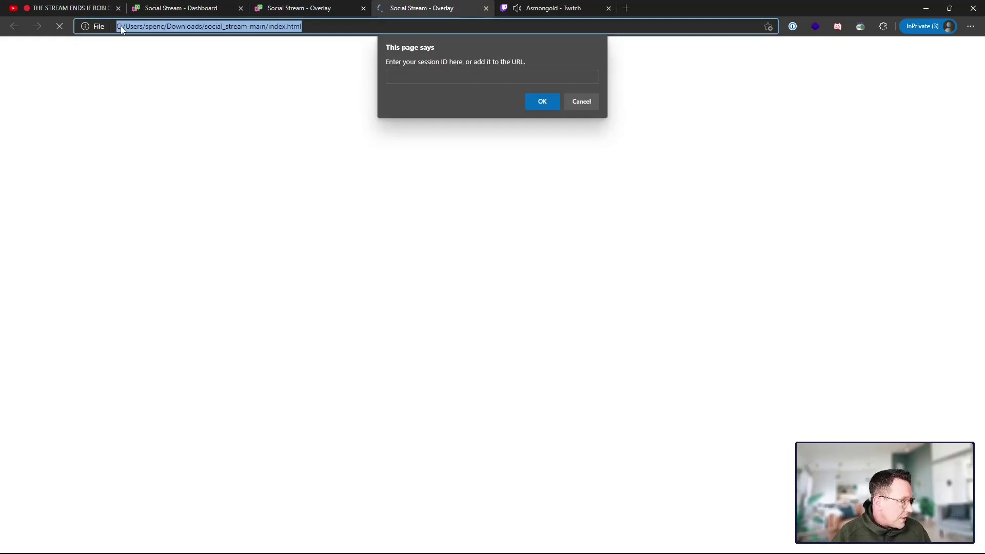
left_click(436, 78)
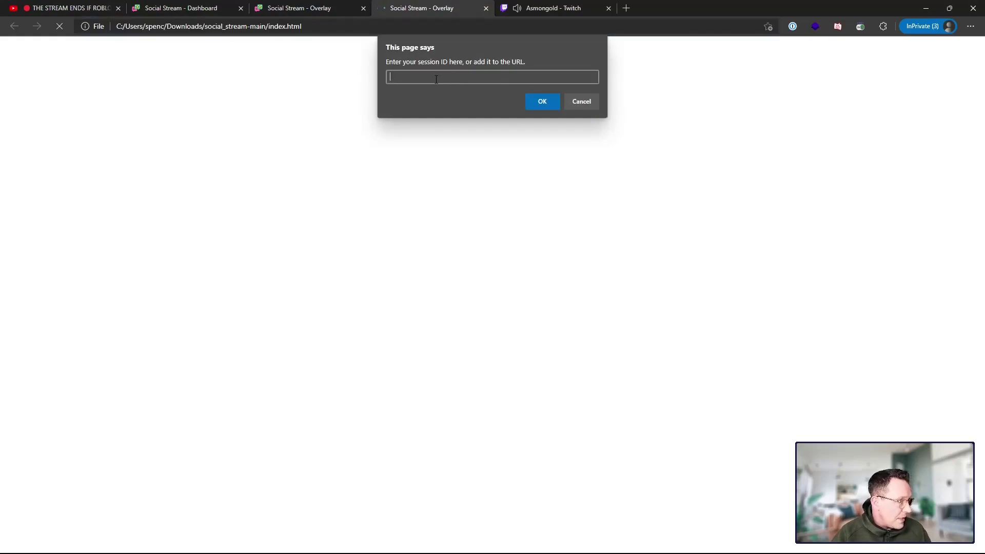
left_click(543, 103)
- Append the online overlay's session and showtime=20000 query to the local file address and load it
left_click(322, 10)
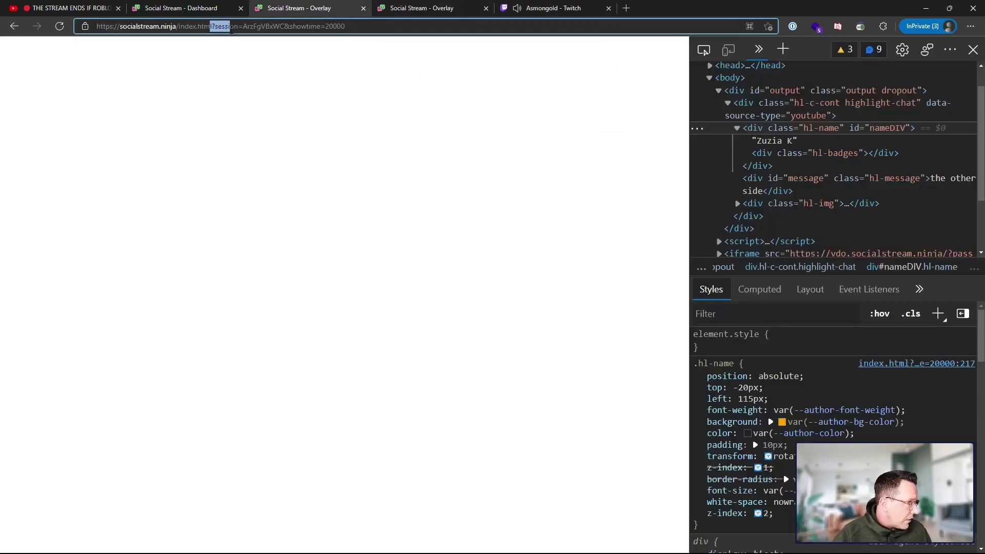
left_click(243, 27)
left_click_drag(211, 26, 425, 32)
key("ctrl+c")
left_click(426, 8)
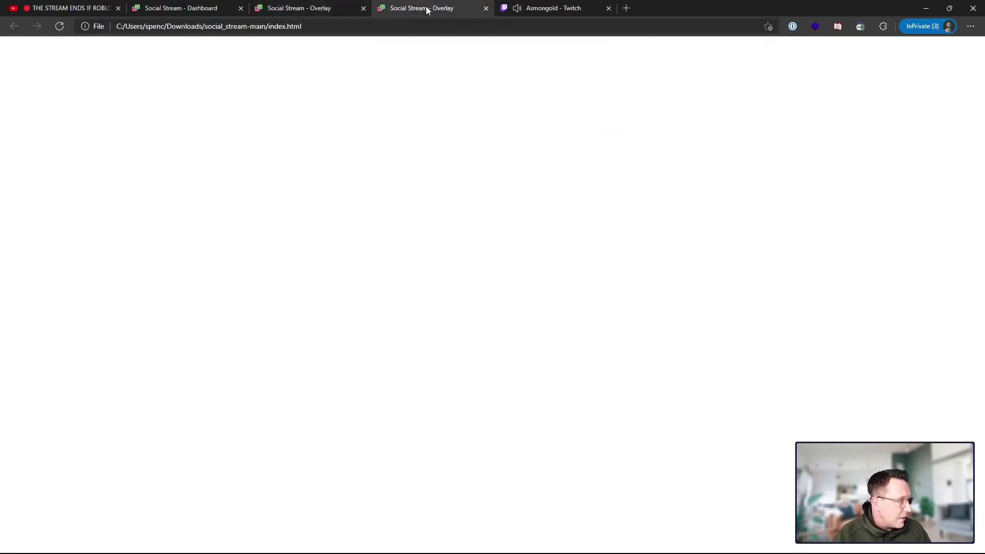
left_click(349, 29)
left_click(349, 29)
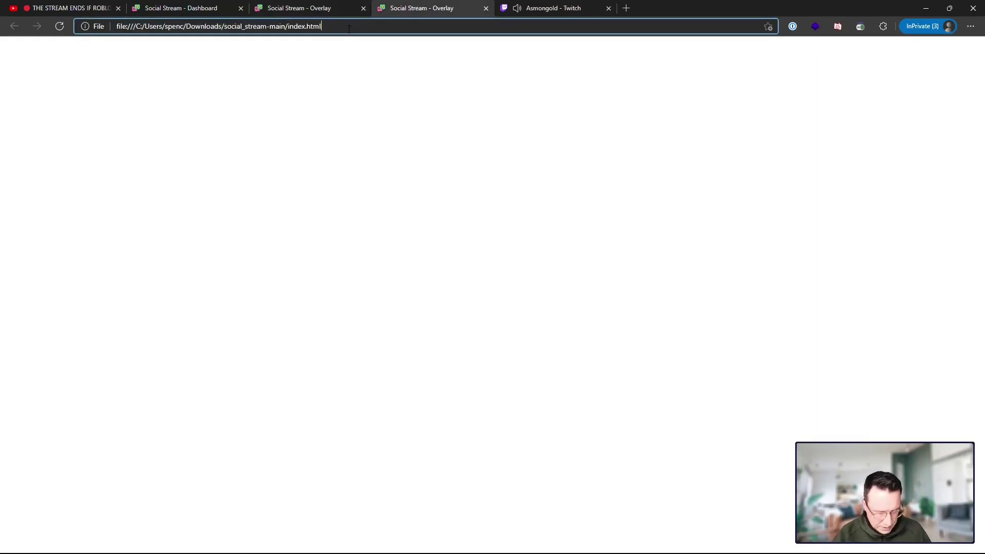
key("ctrl+v")
key("Return")
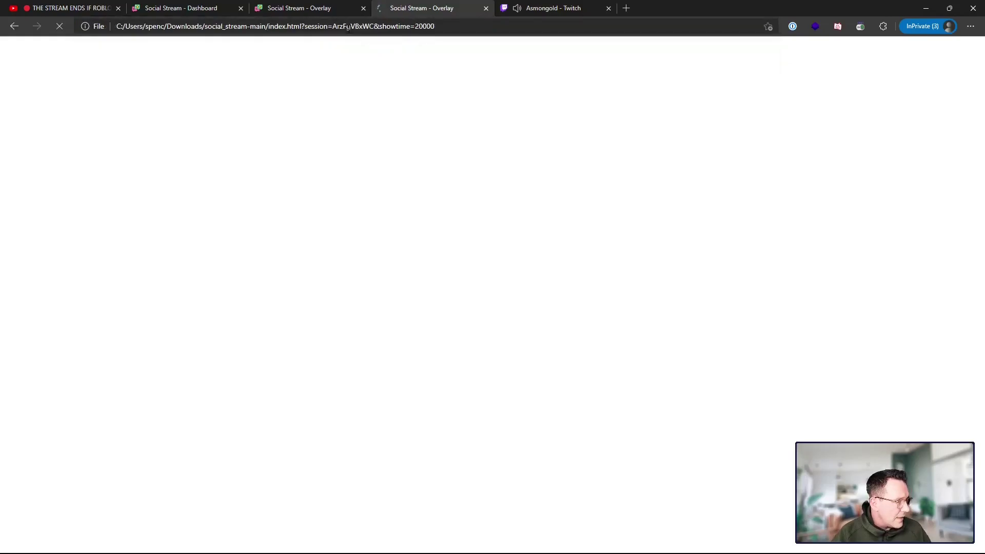
- Feature the 'No' chat message, confirm its purple name tag, and copy the local overlay address
left_click(187, 8)
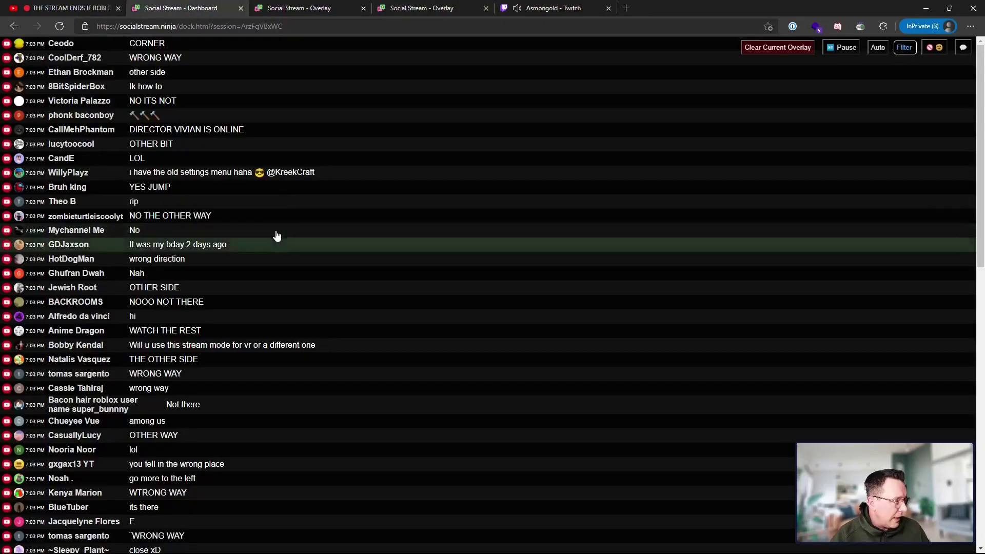
left_click(275, 231)
left_click(399, 6)
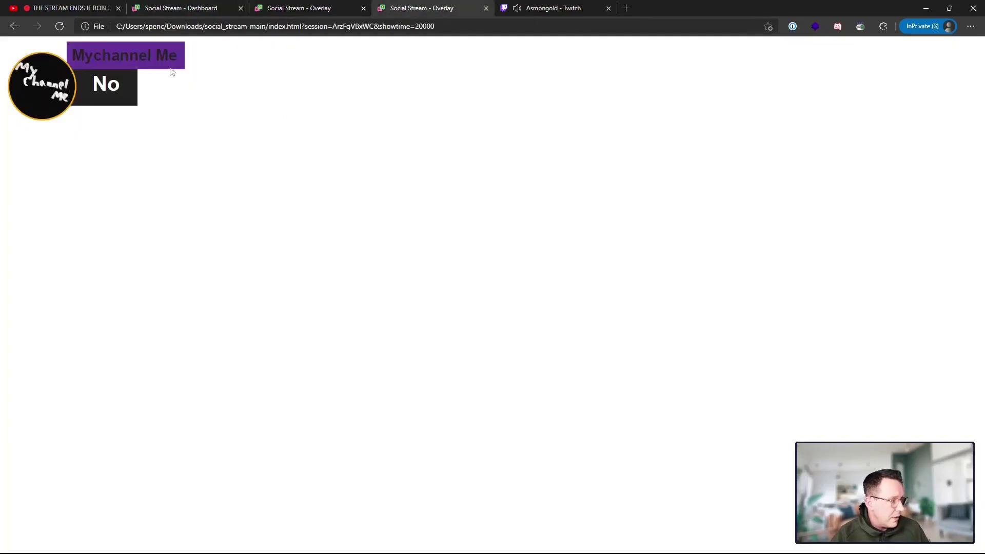
left_click_drag(172, 56, 83, 55)
left_click(123, 71)
key("ctrl+l")
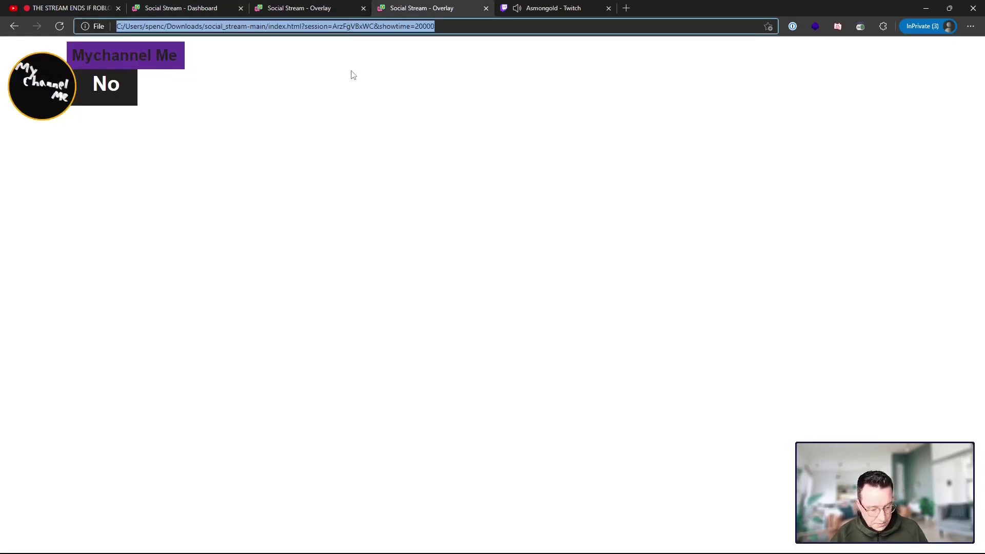
key("Delete")
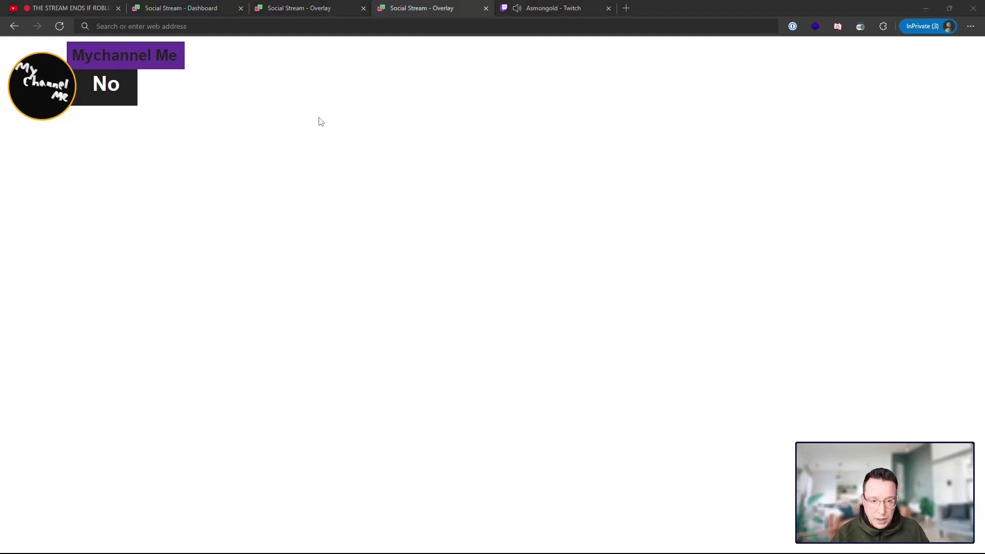
- Point the single-message-overlay source's URL at the local index.html file and refresh its page cache
key("alt+Tab")
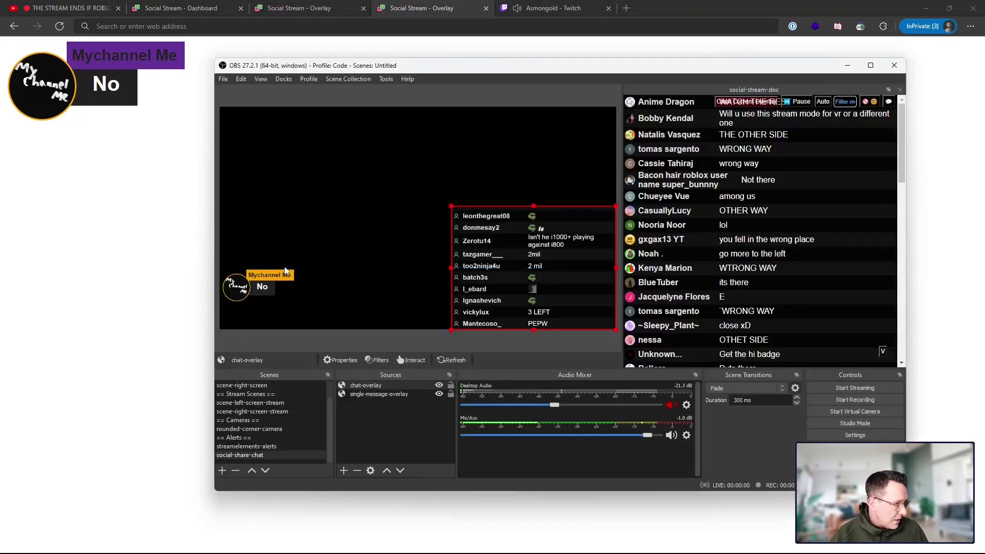
left_click(282, 300)
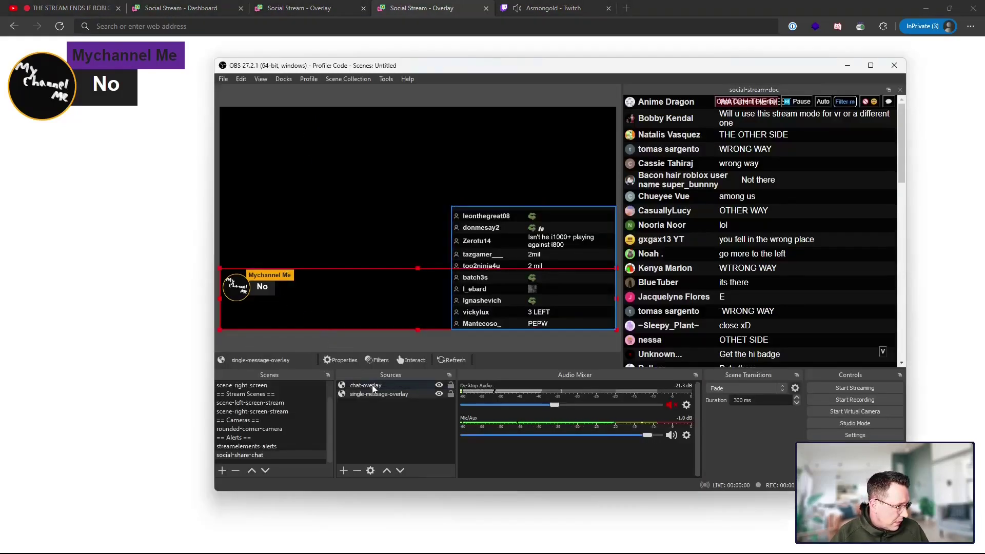
double_click(362, 395)
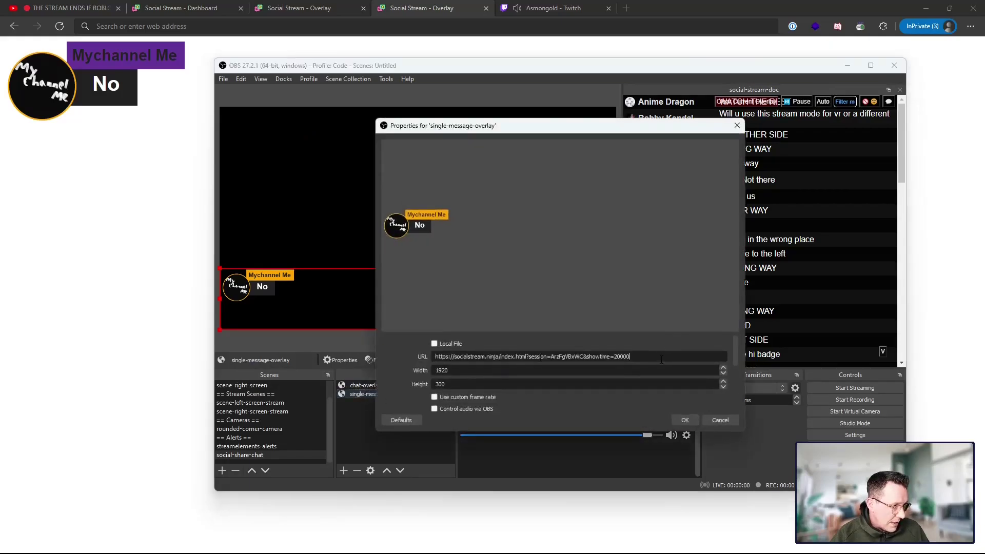
key("ctrl+a")
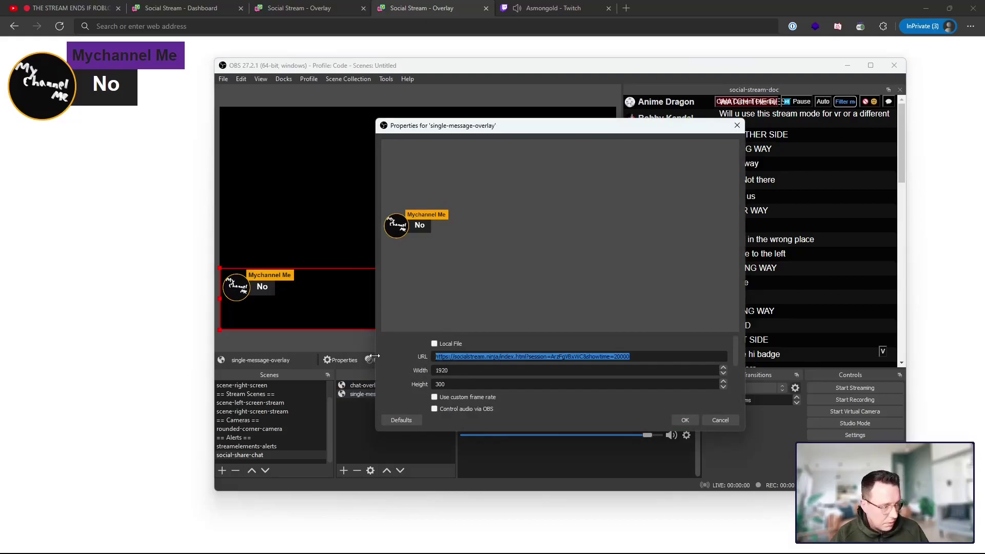
type("file:///C:/Users/spenc/Downloads/social_stream-main/index.html?session=ArzFgVBxWC&showtime=20000")
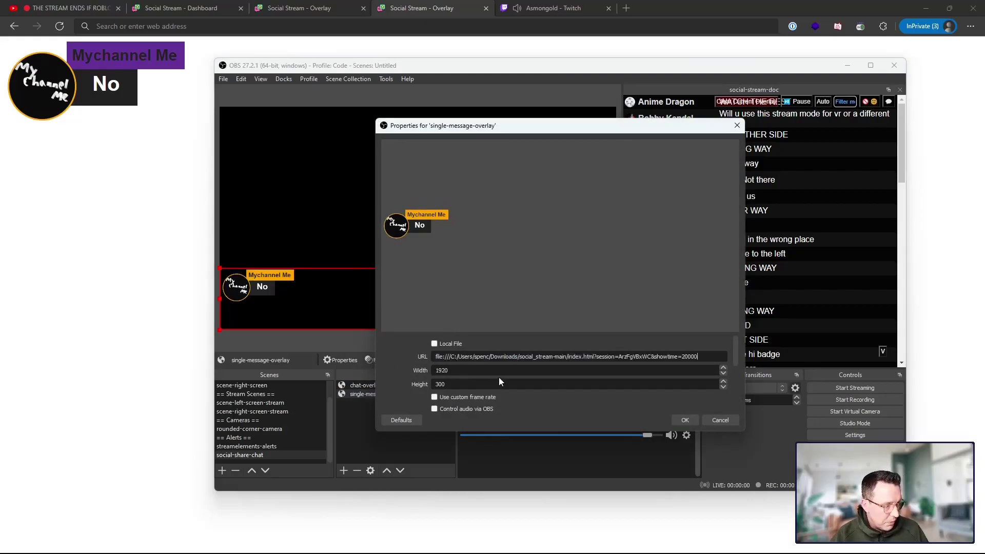
left_click(684, 419)
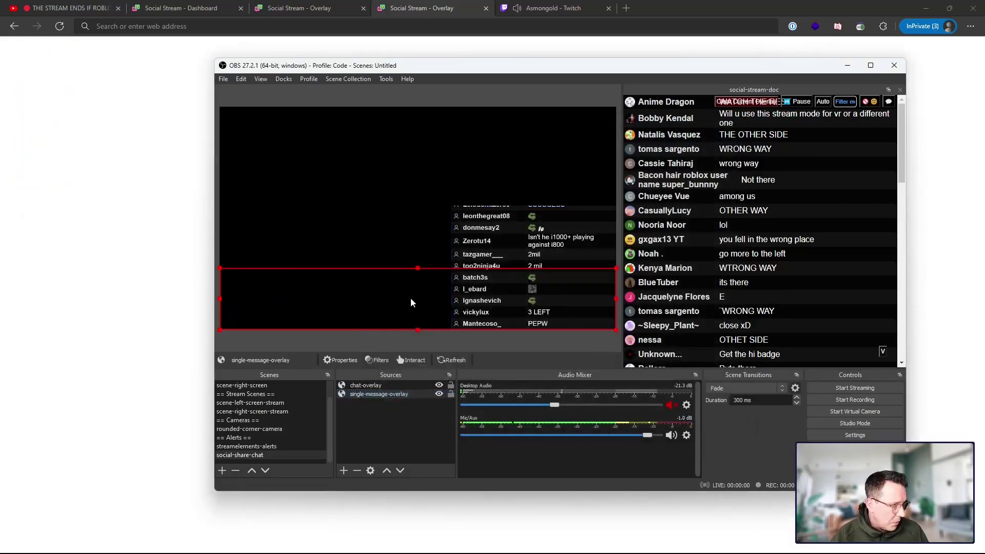
double_click(379, 394)
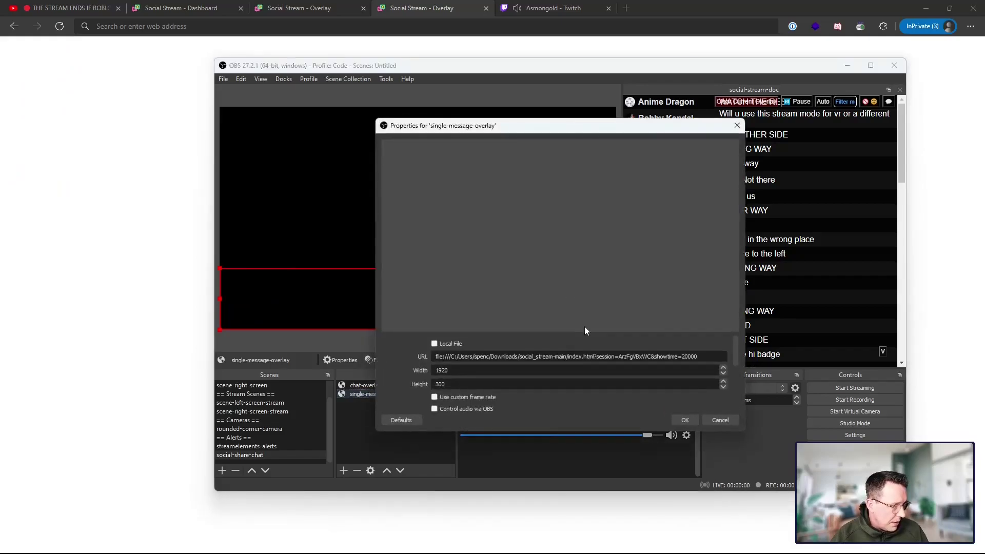
scroll(536, 338, "down", 5)
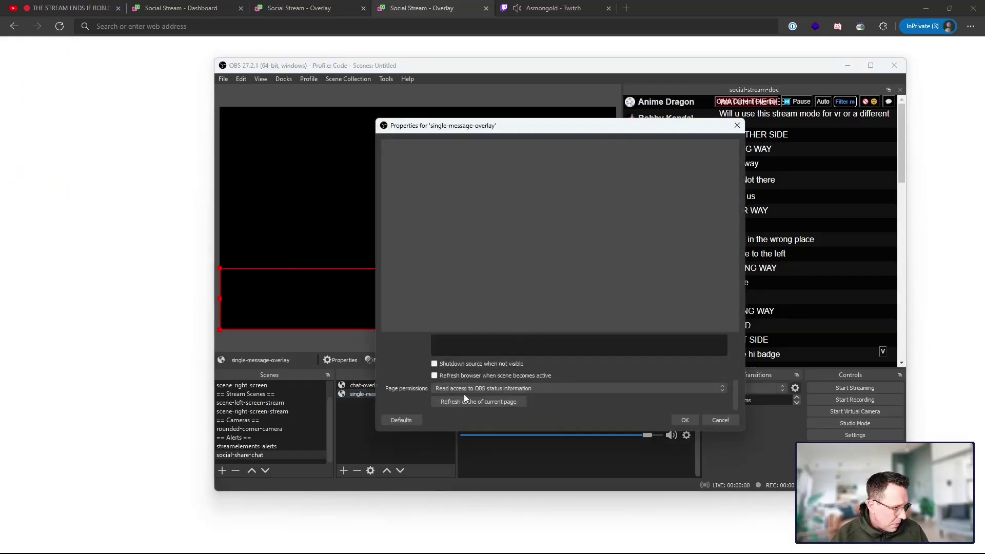
left_click(450, 403)
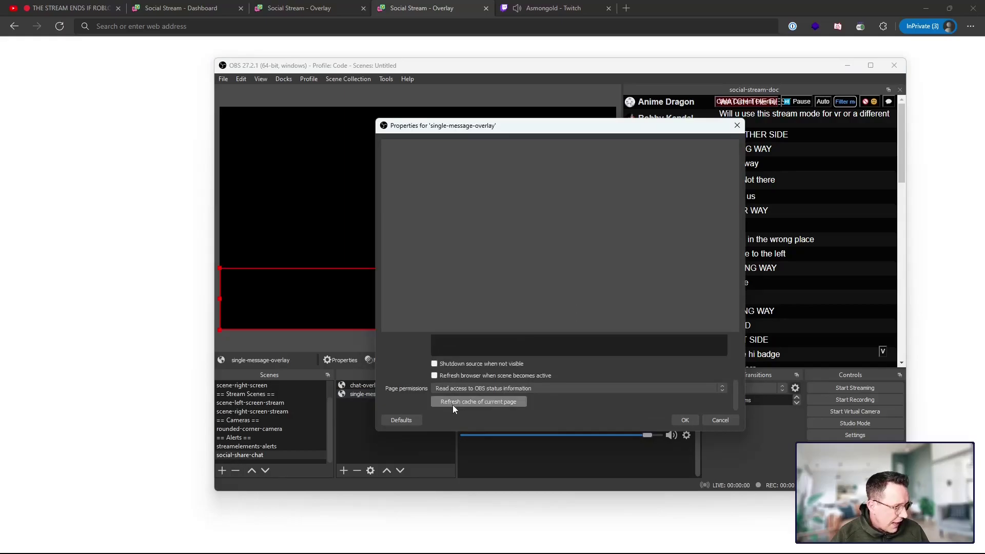
- Close Properties and feature the 'among us' chat message so it shows with a purple name tag
left_click(686, 420)
left_click(155, 8)
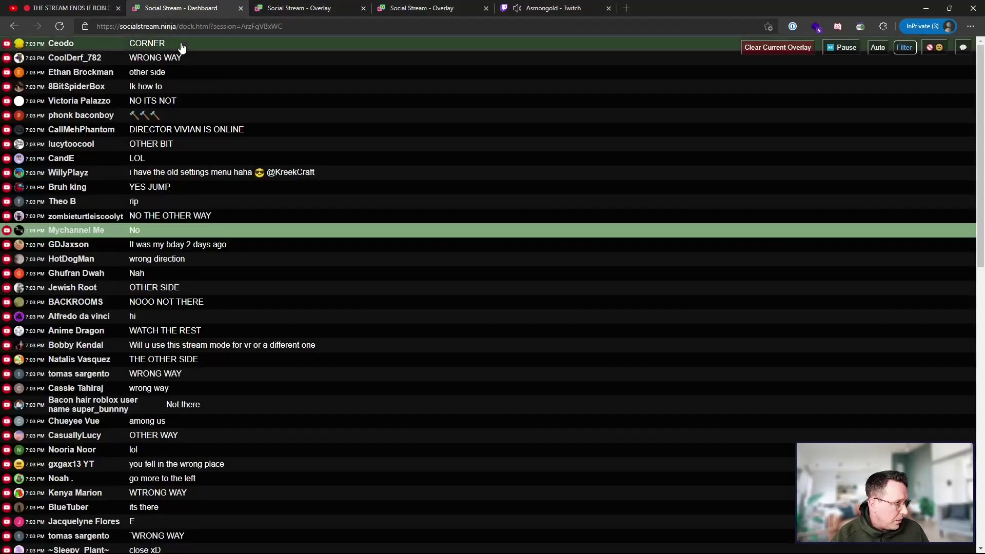
key("alt+Tab")
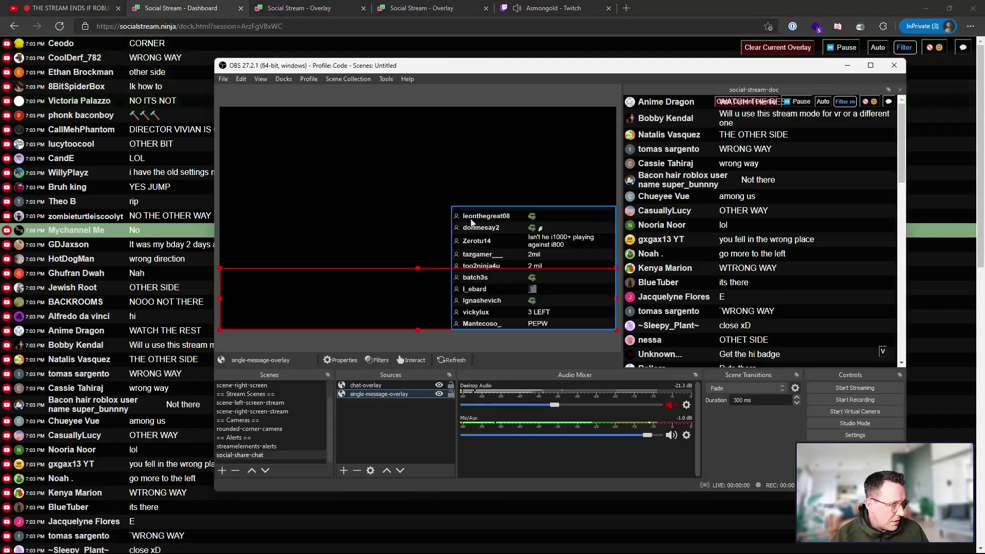
left_click(667, 196)
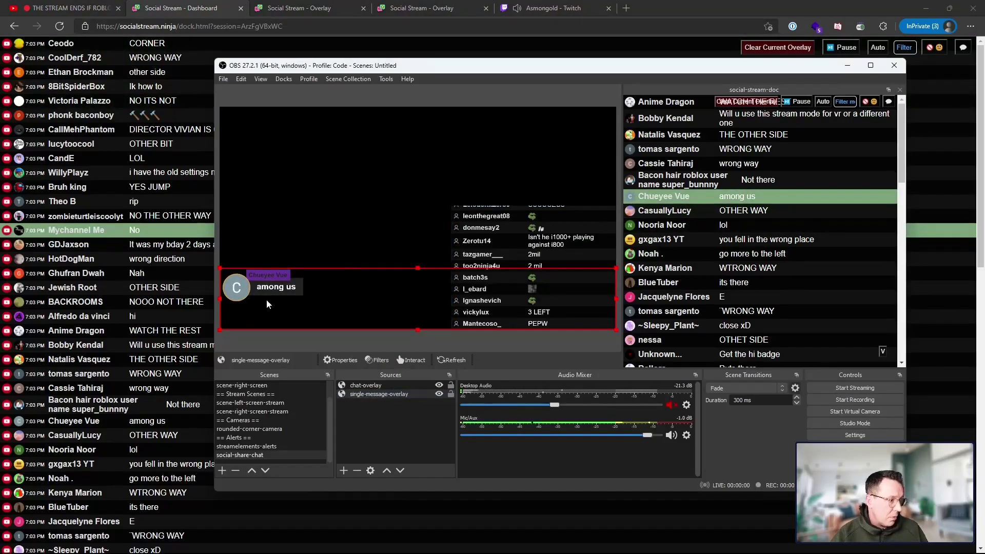